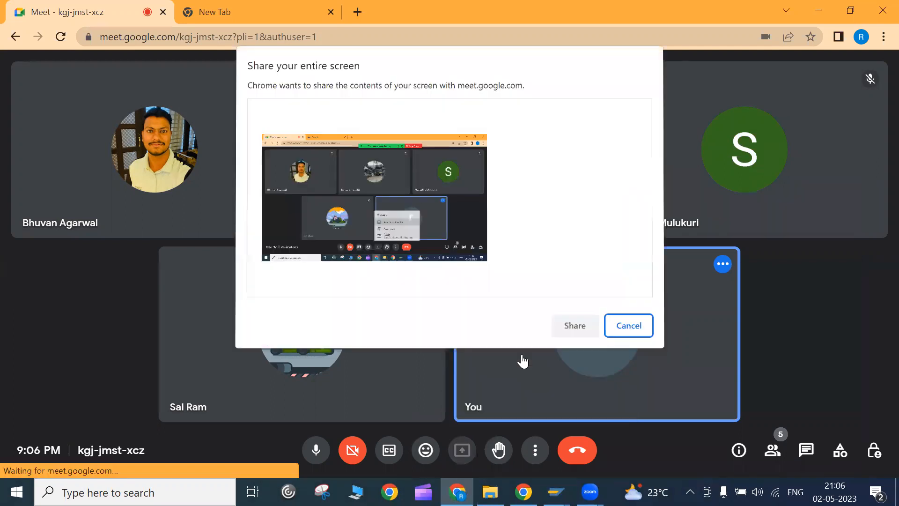
- Share the entire screen in Google Meet, then bring SAP Easy Access to the front
click(487, 255)
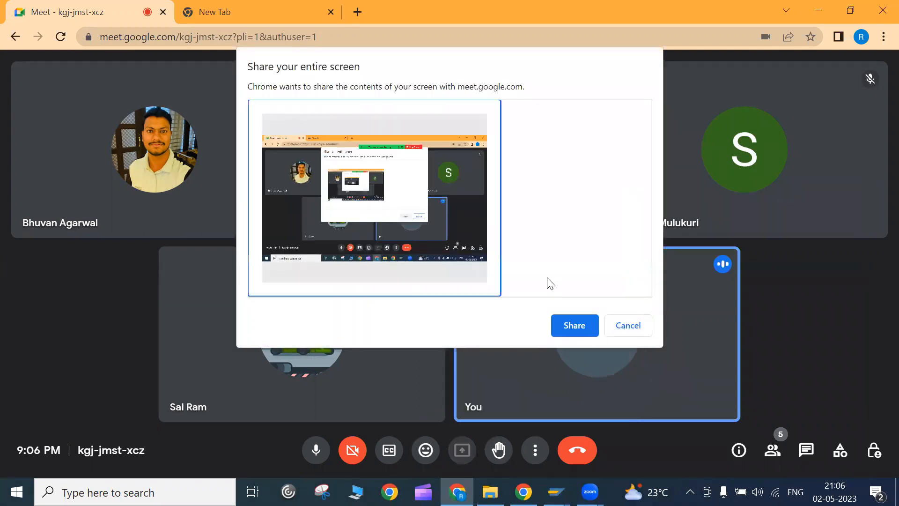
click(574, 325)
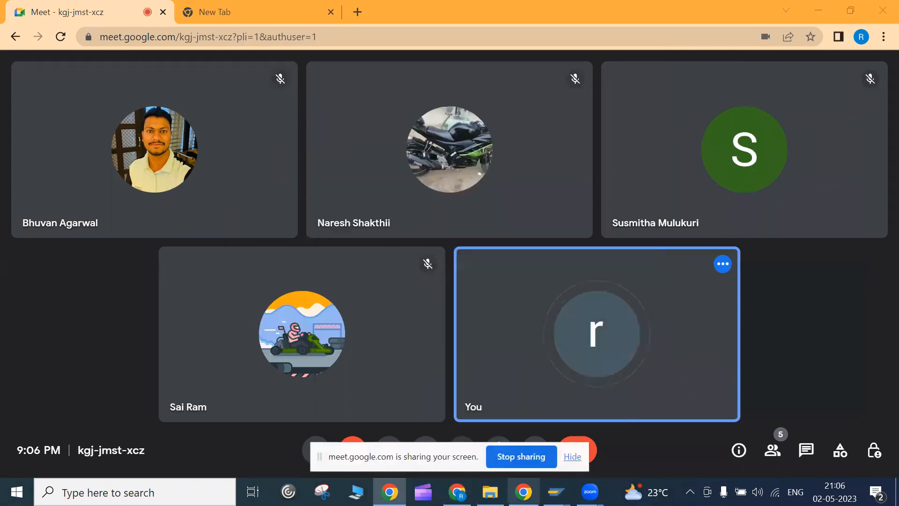
mouse_move(555, 492)
click(570, 465)
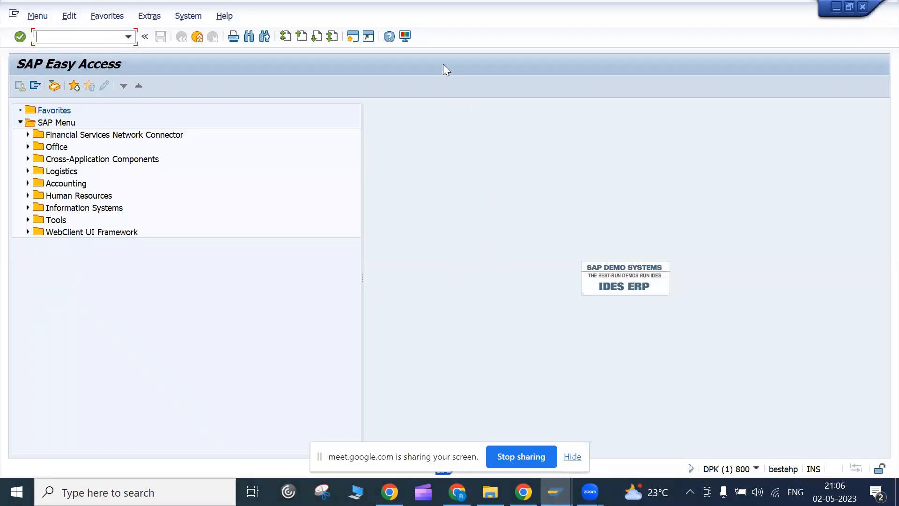
click(233, 127)
click(100, 42)
- Run VD51, then open a second session and run VD53 for info record selection
text(vd51)
key(Return)
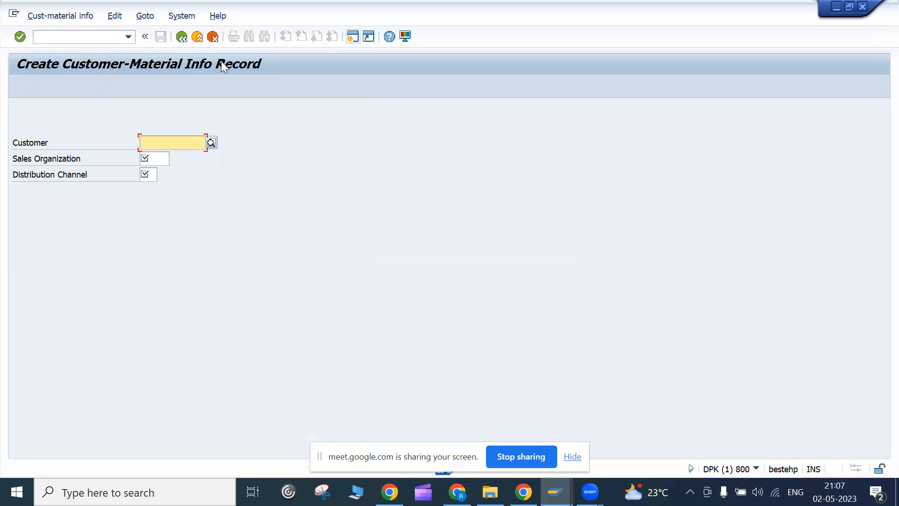
key(ctrl+n)
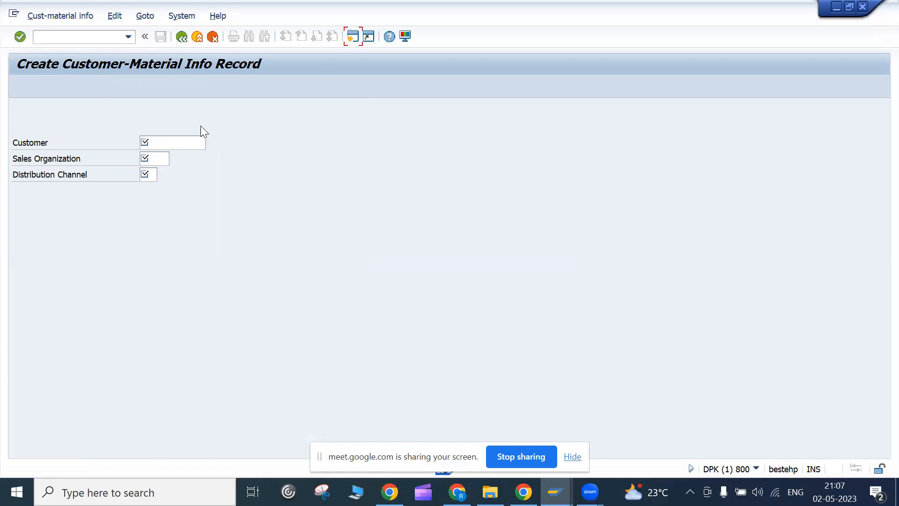
text(vd)
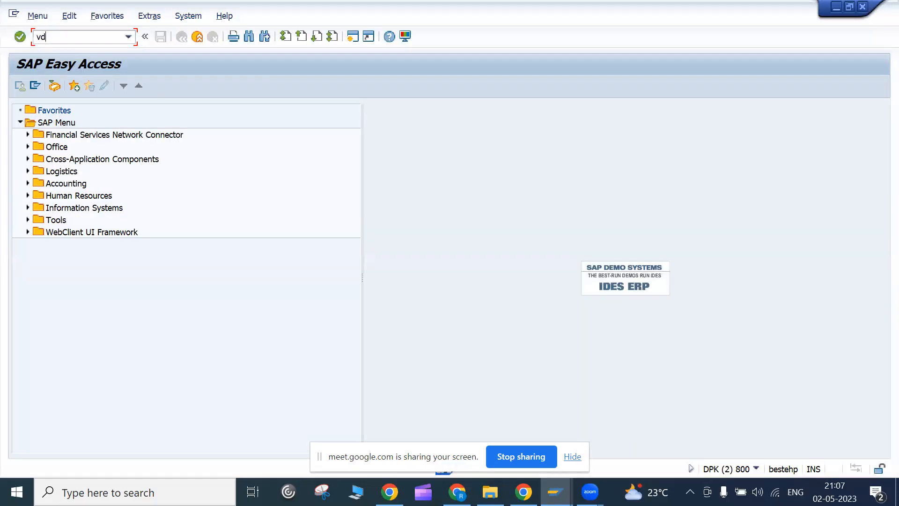
text(53)
key(Return)
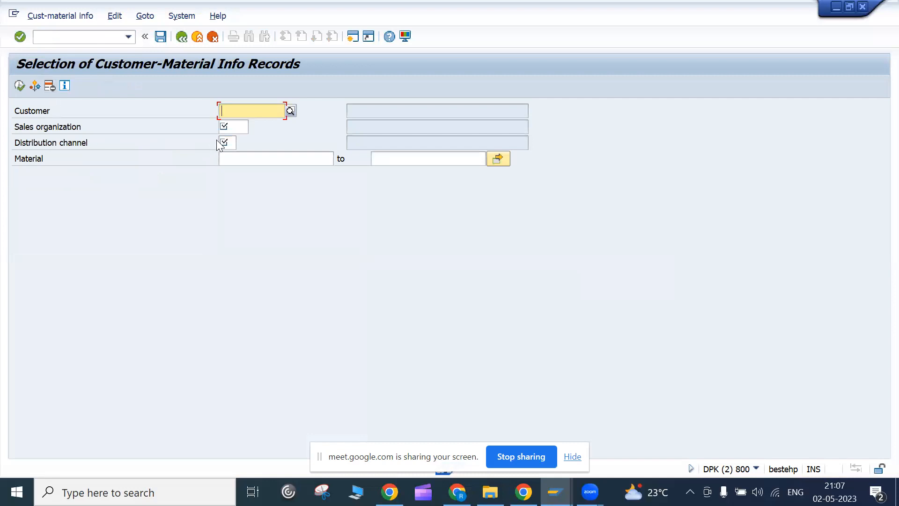
- Enter customer *, sales organization 1000 and distribution channel * on the selection screen
click(242, 126)
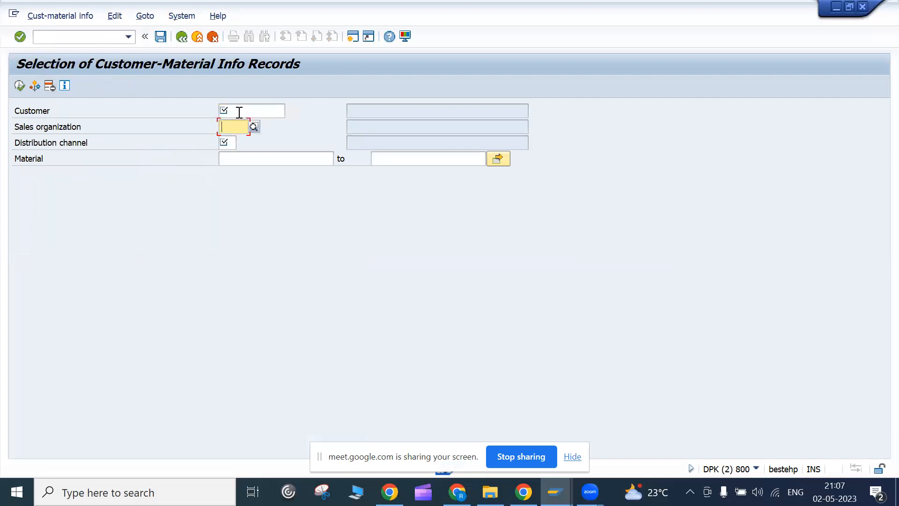
click(237, 112)
text(*)
key(Return)
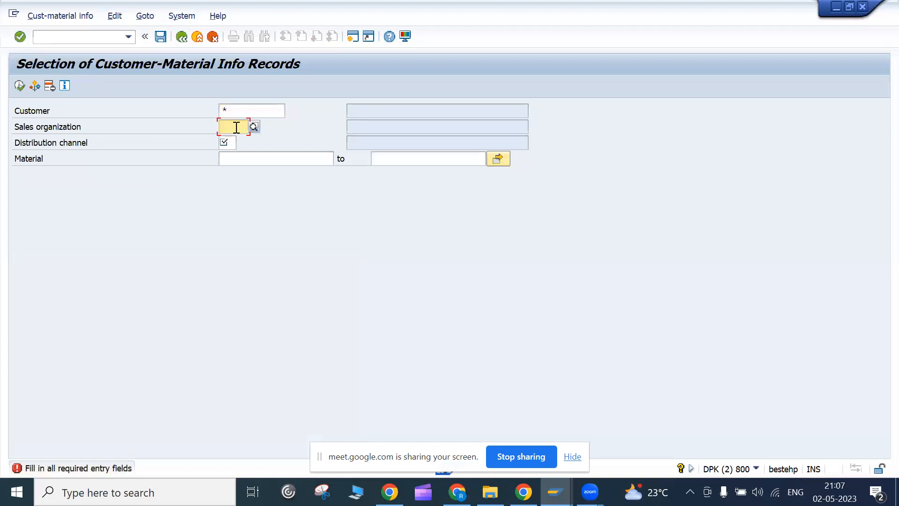
text(1000)
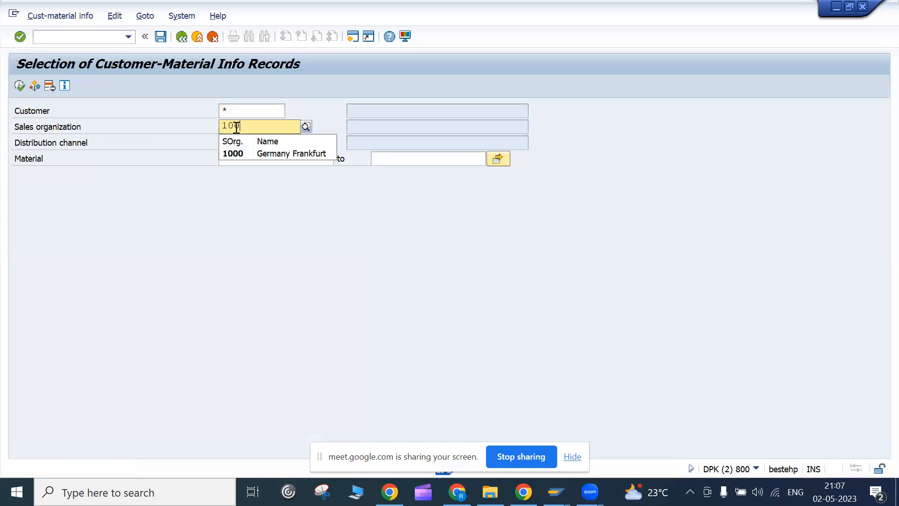
click(195, 149)
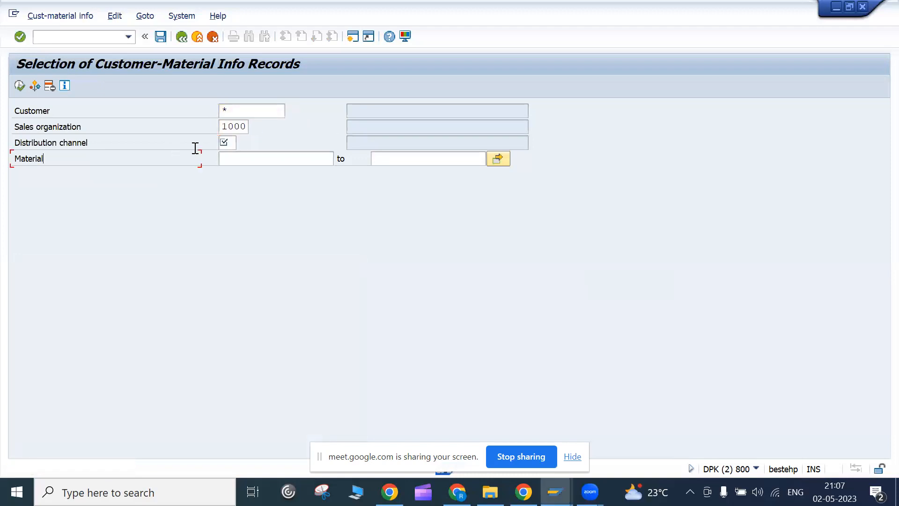
click(224, 143)
text(*)
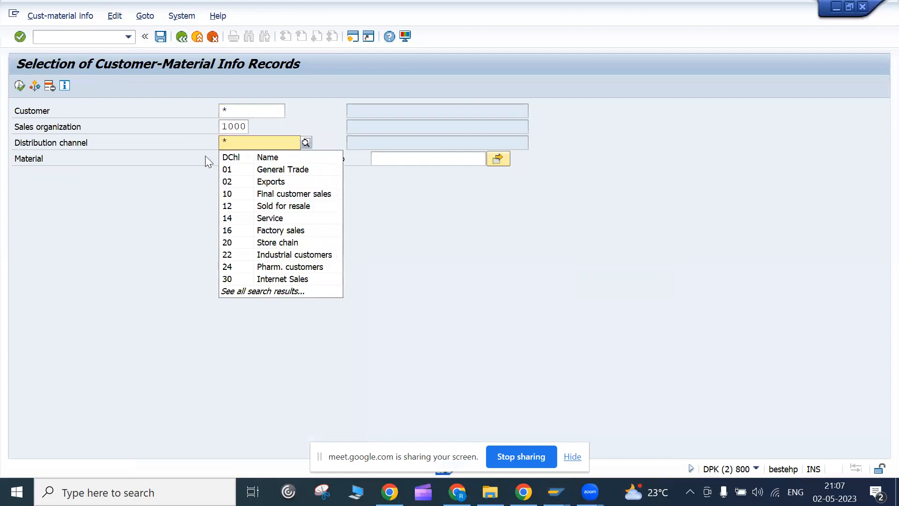
click(232, 115)
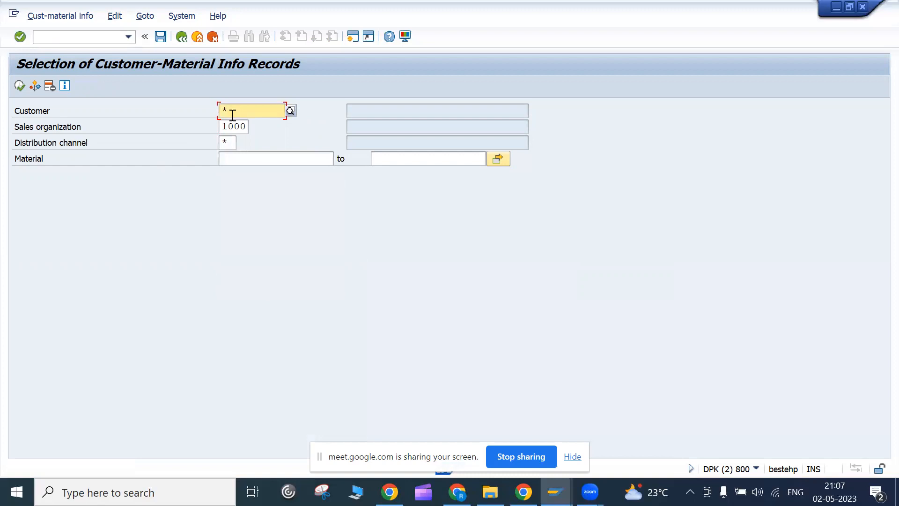
- Execute the selection, then view and cancel the distribution channel list
click(19, 86)
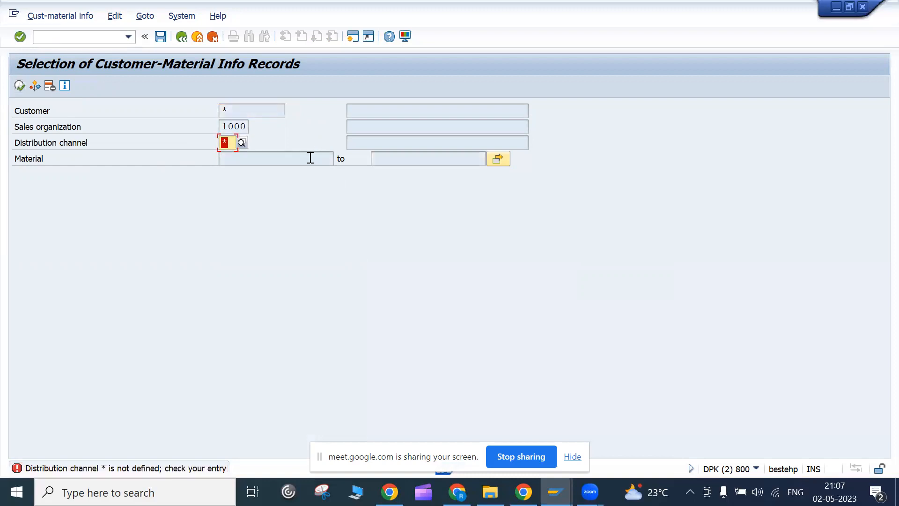
click(240, 143)
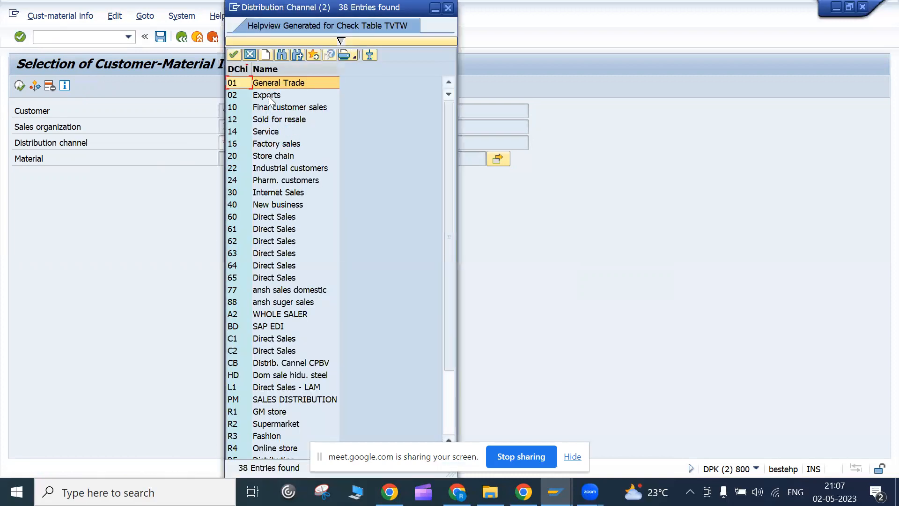
click(250, 54)
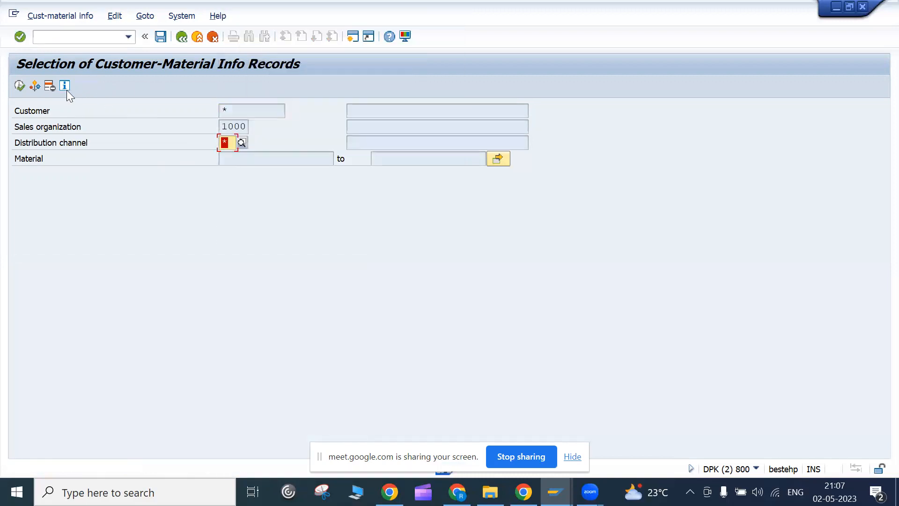
- Replace the channel wildcard with 01 General Trade and run the selection
key(BackSpace)
click(67, 87)
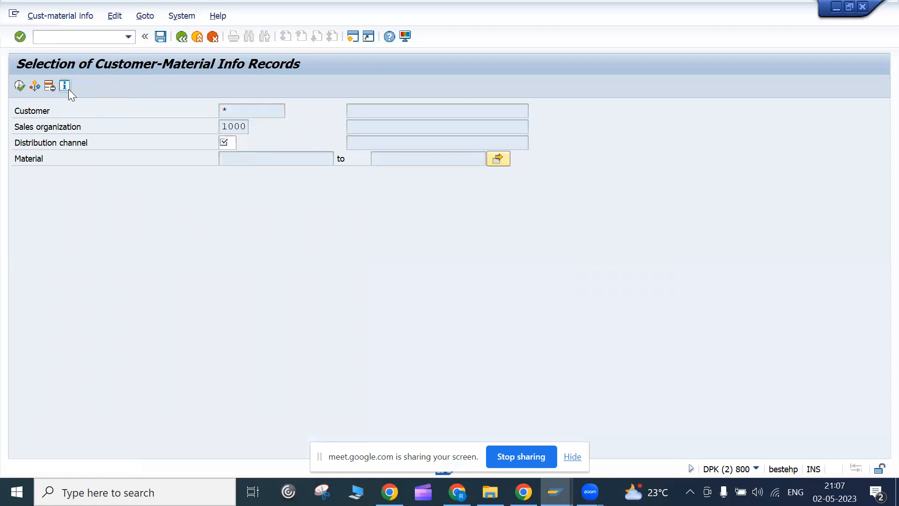
click(517, 111)
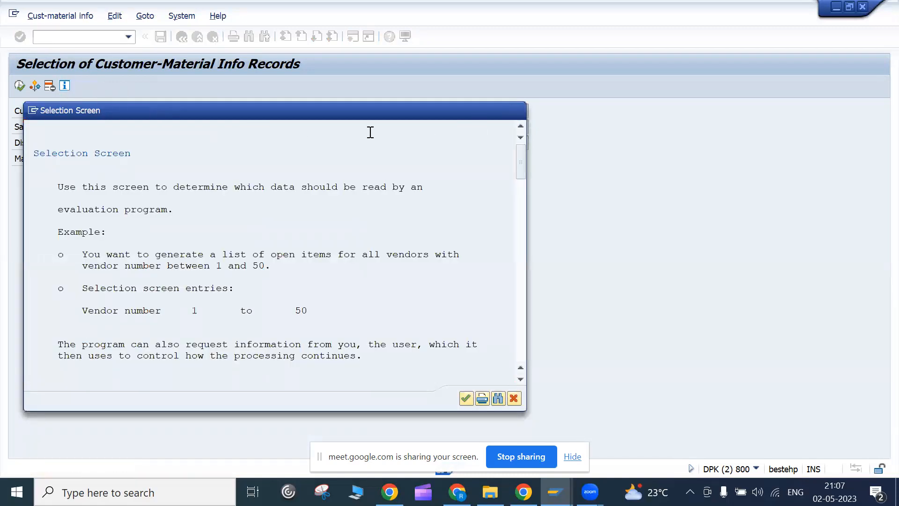
click(237, 140)
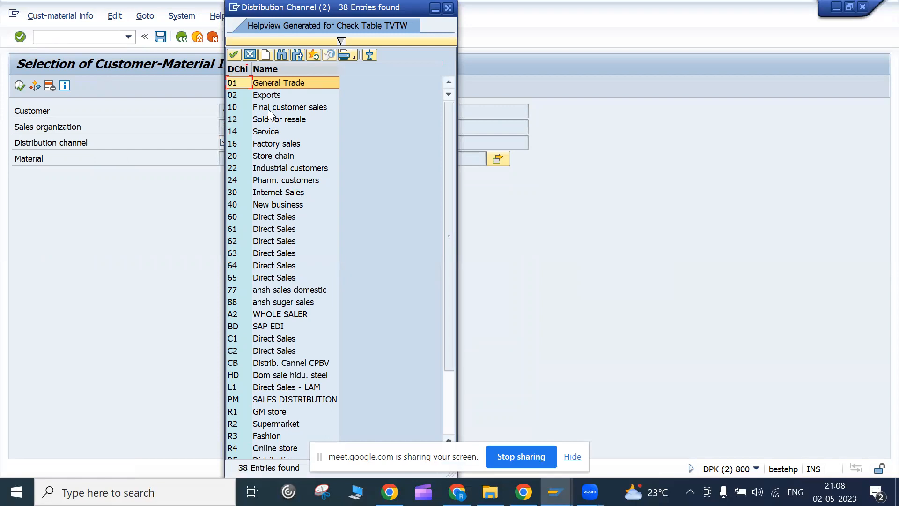
click(276, 81)
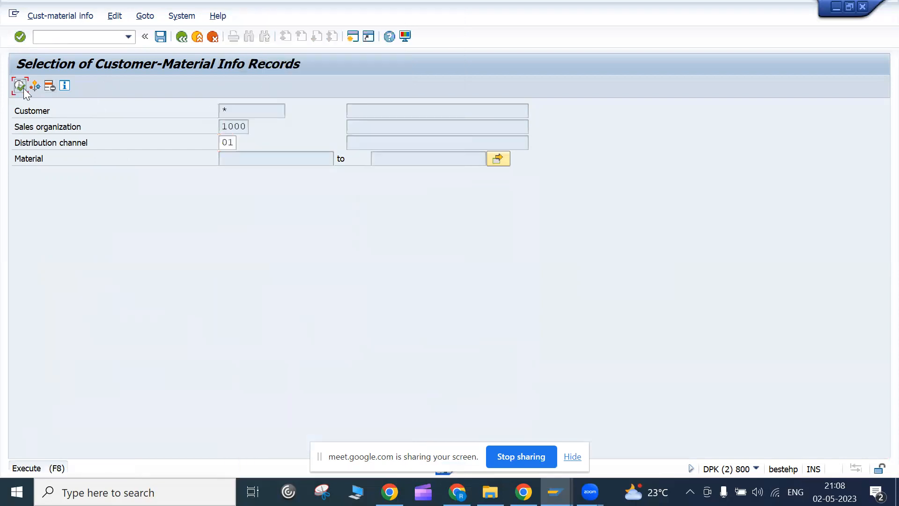
click(24, 89)
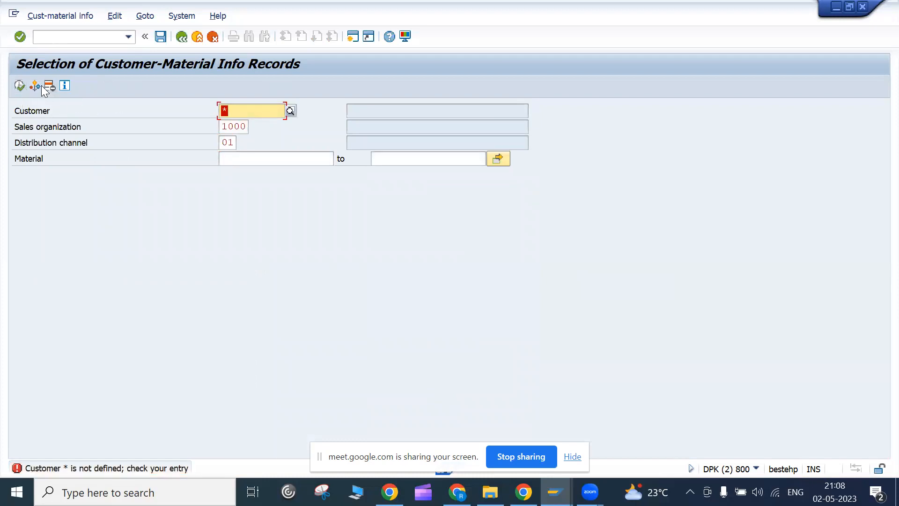
- Fill the customer from an unrestricted customer search, check it, and return to SAP Easy Access
click(35, 89)
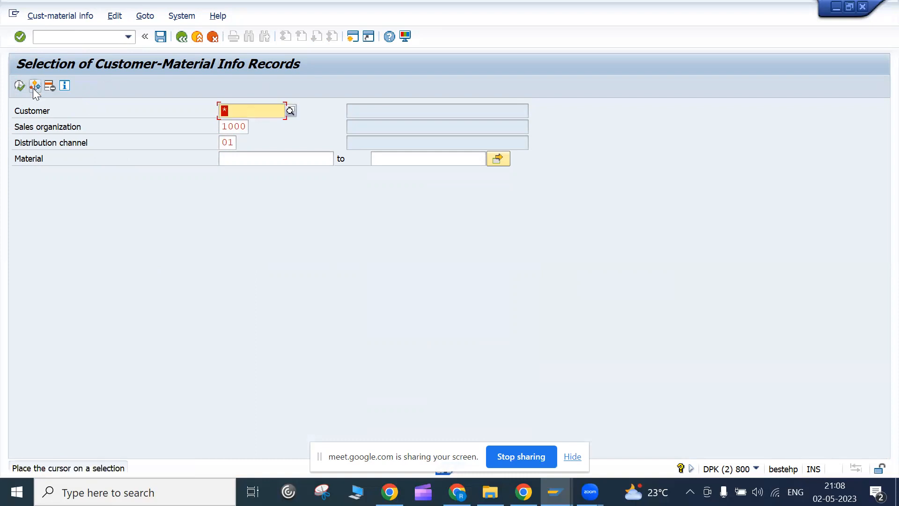
key(BackSpace)
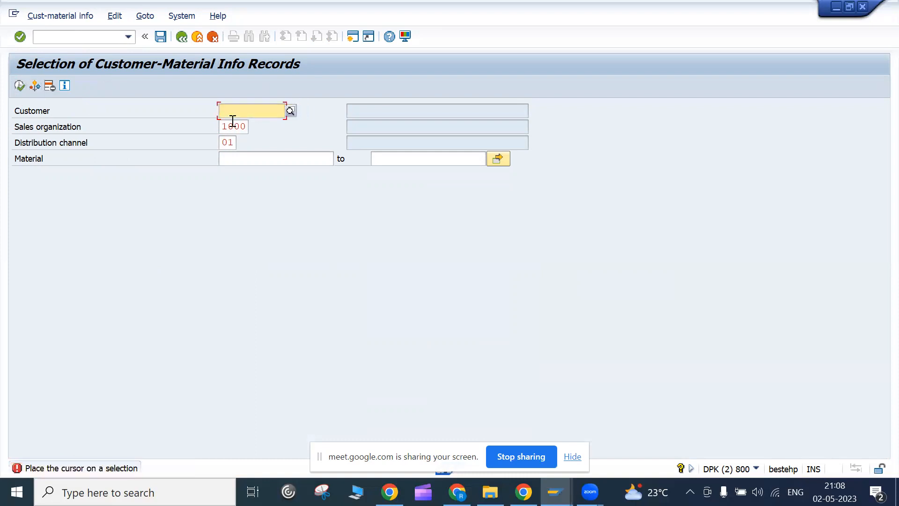
click(290, 111)
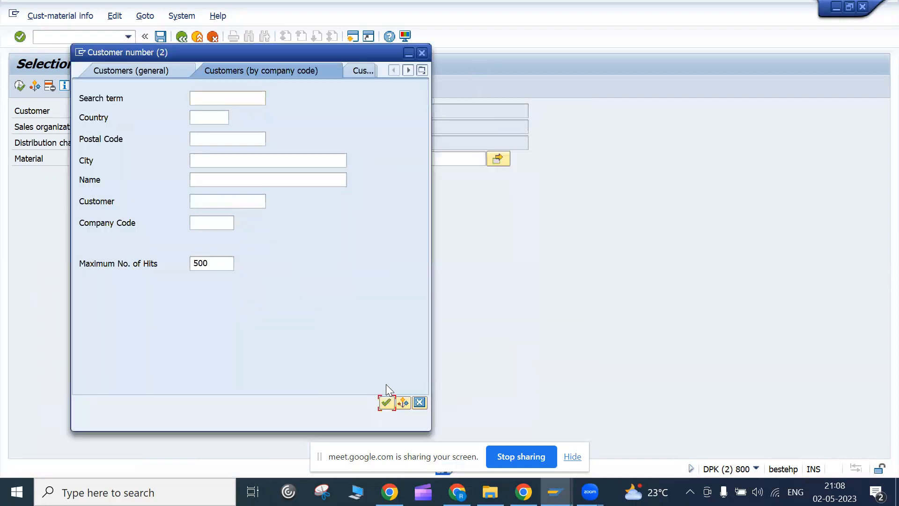
click(386, 402)
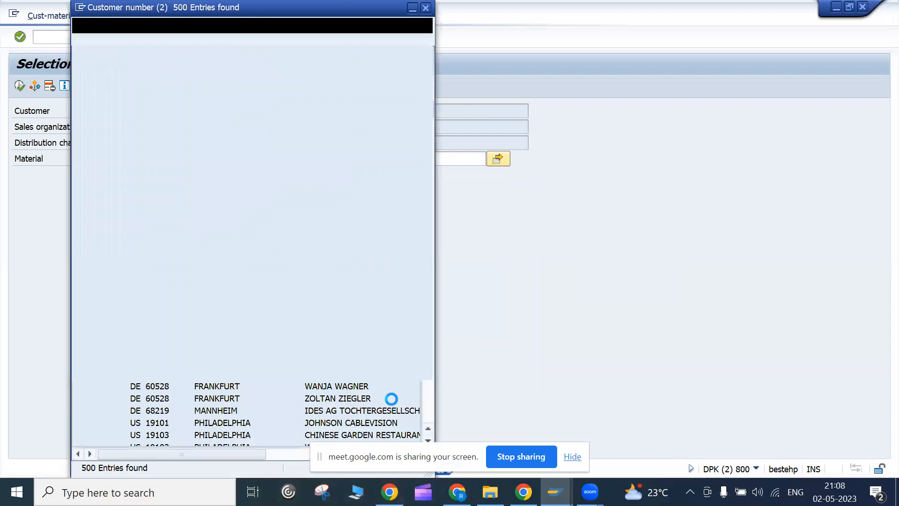
double_click(279, 82)
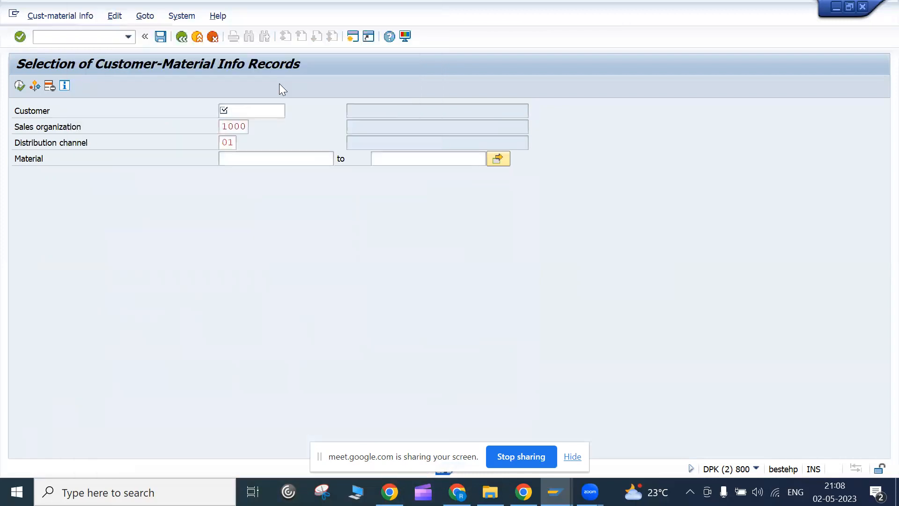
key(Return)
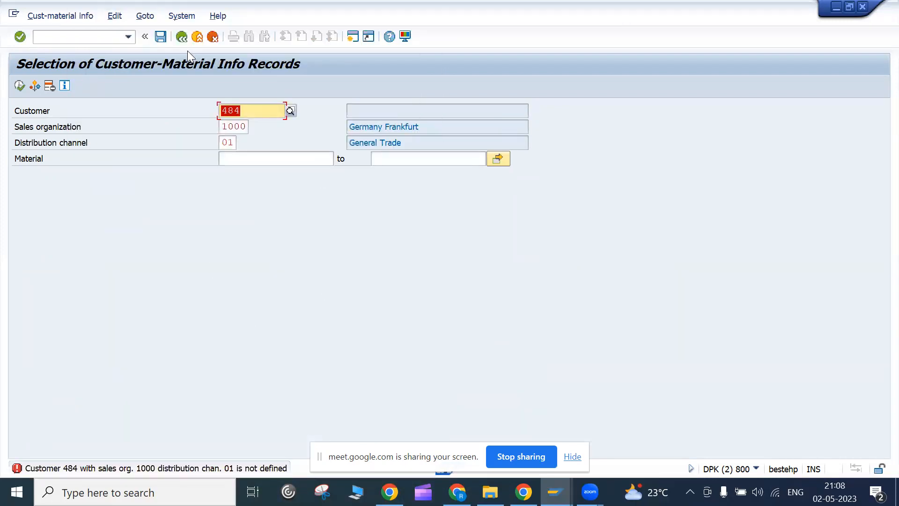
click(182, 36)
- Open VD51 and validate the customer with sales org 1000 and channel 01
text(v)
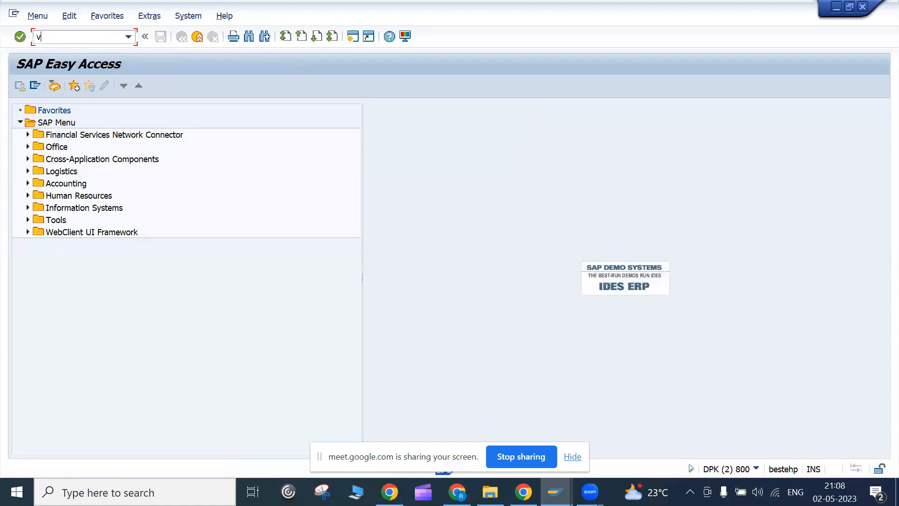
text(d51)
key(Return)
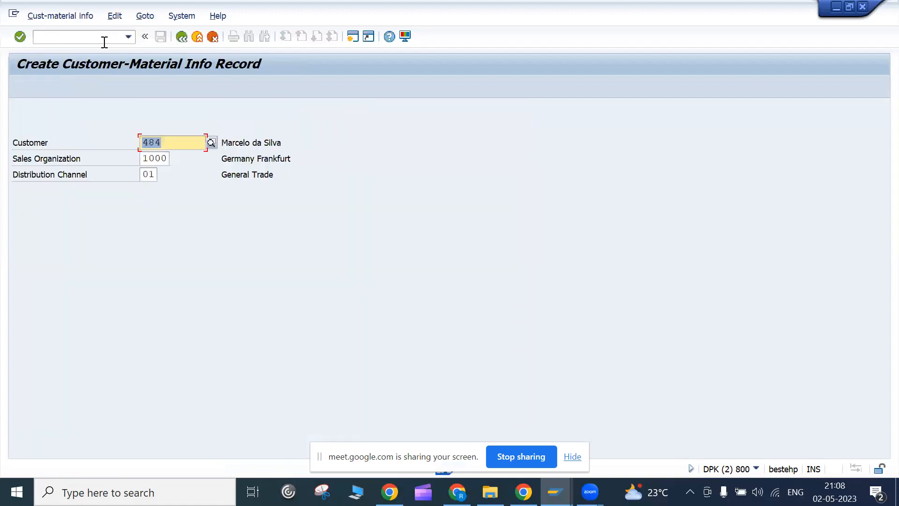
click(170, 143)
click(168, 158)
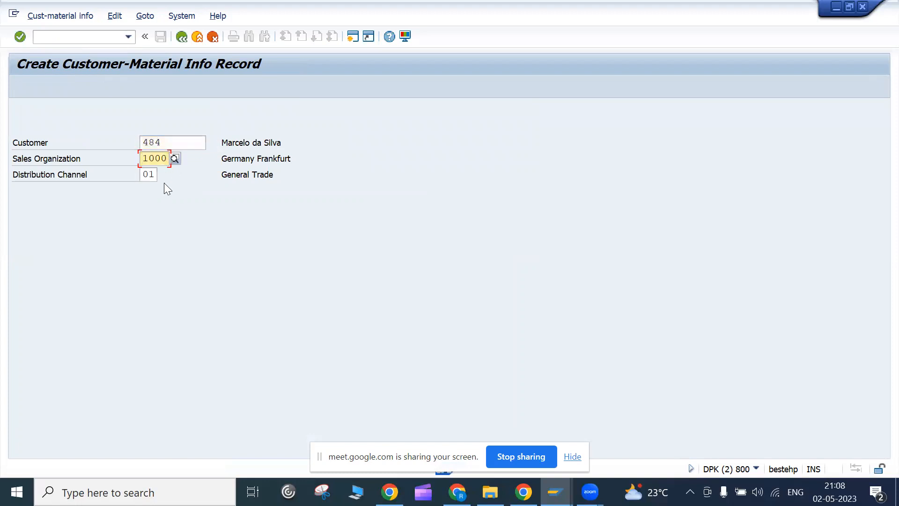
click(156, 176)
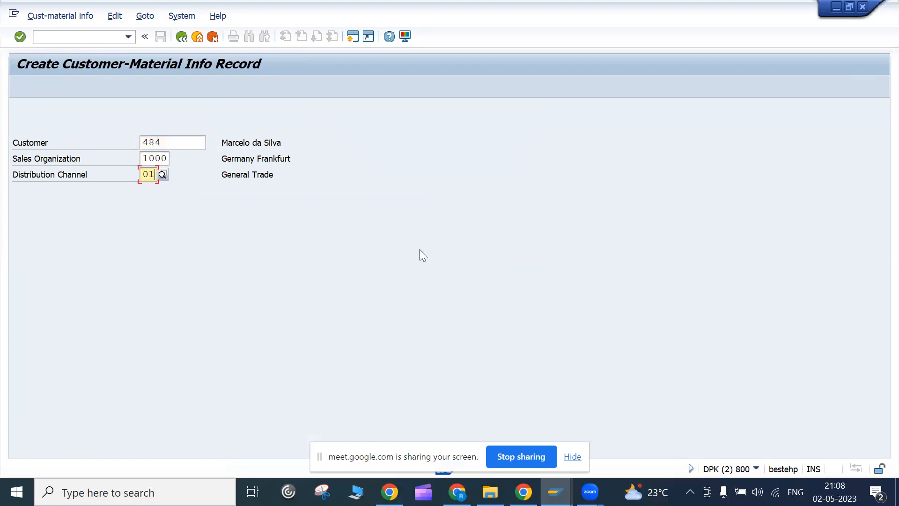
key(Return)
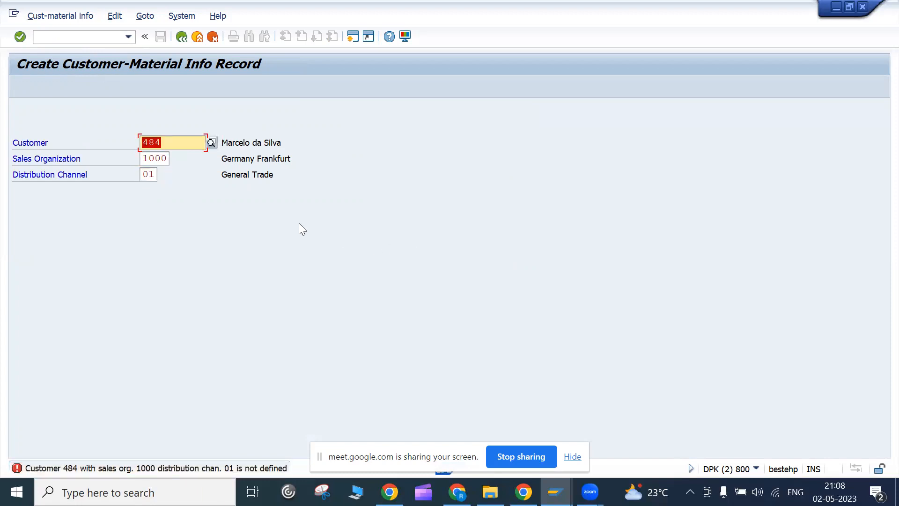
- Search Customers per sales group for sales org 1000 and take the first customer found
click(212, 147)
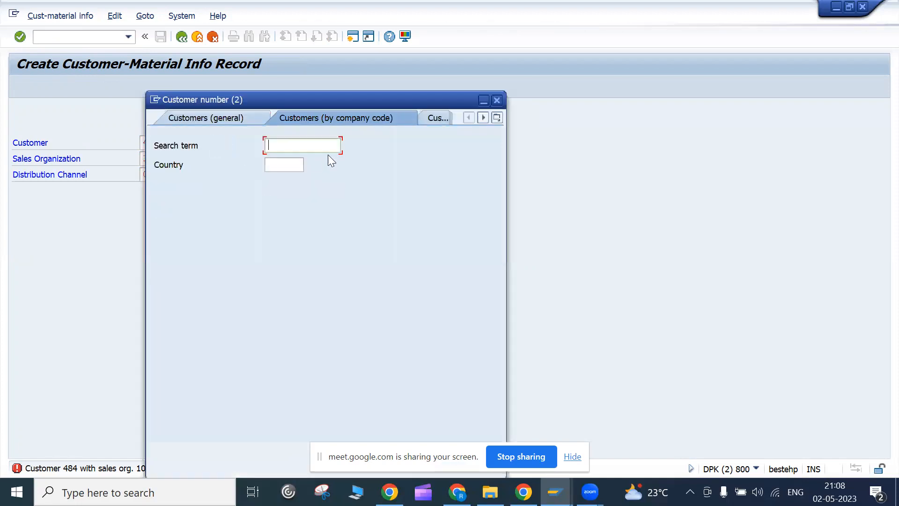
click(499, 118)
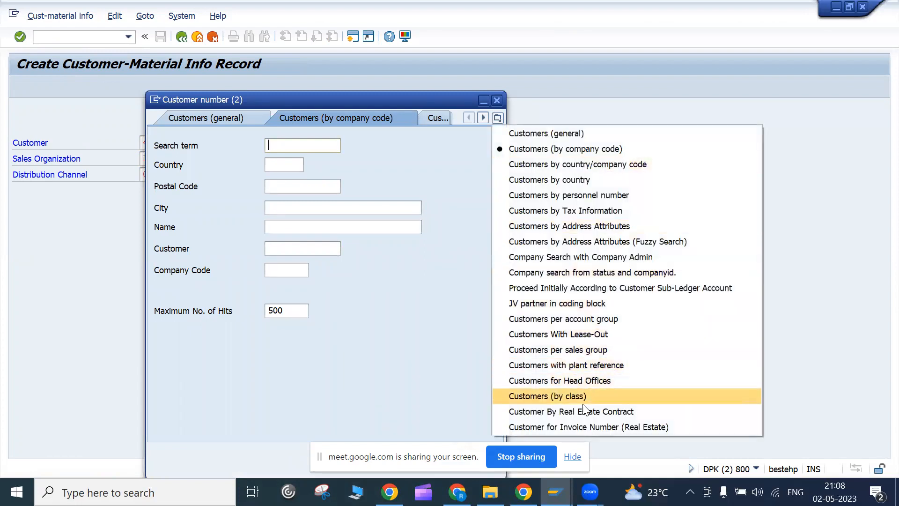
click(525, 134)
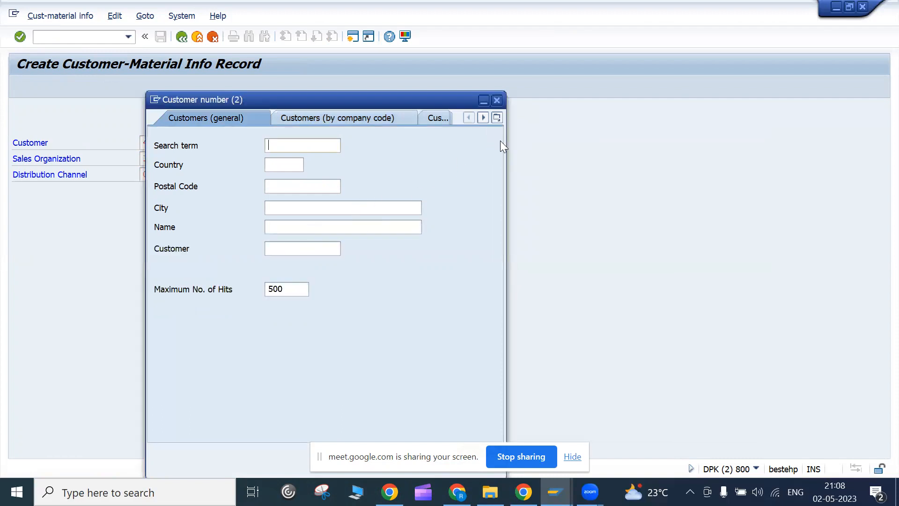
click(497, 118)
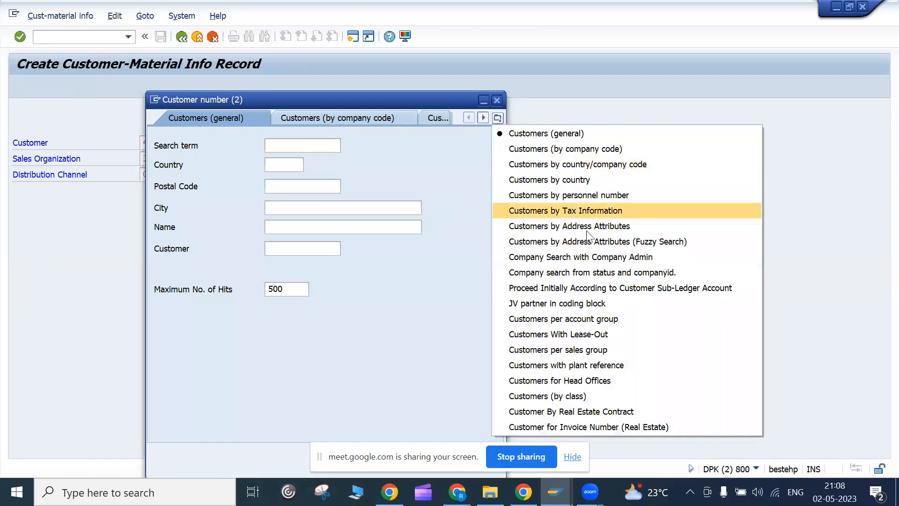
click(562, 349)
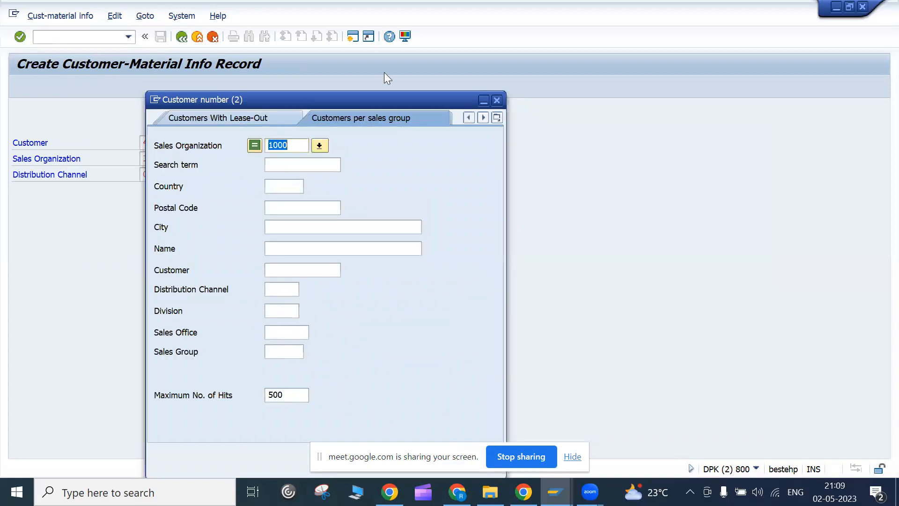
click(579, 455)
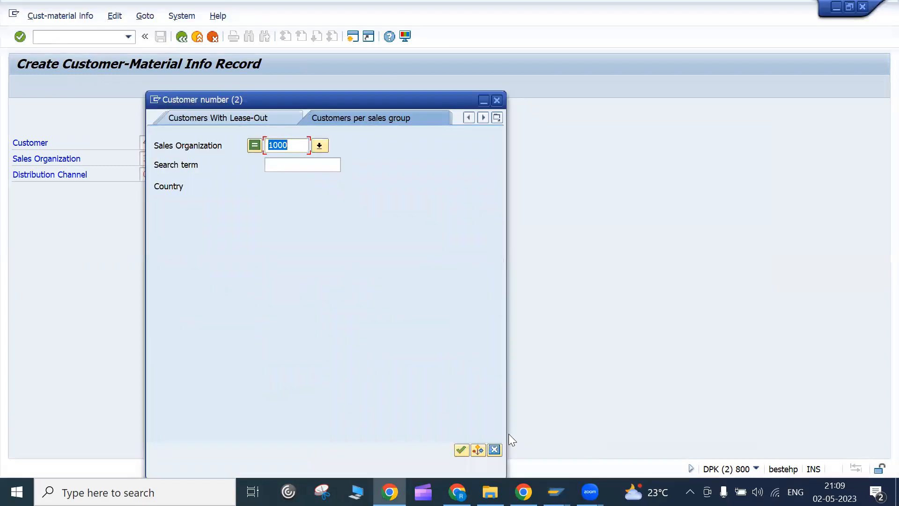
click(468, 455)
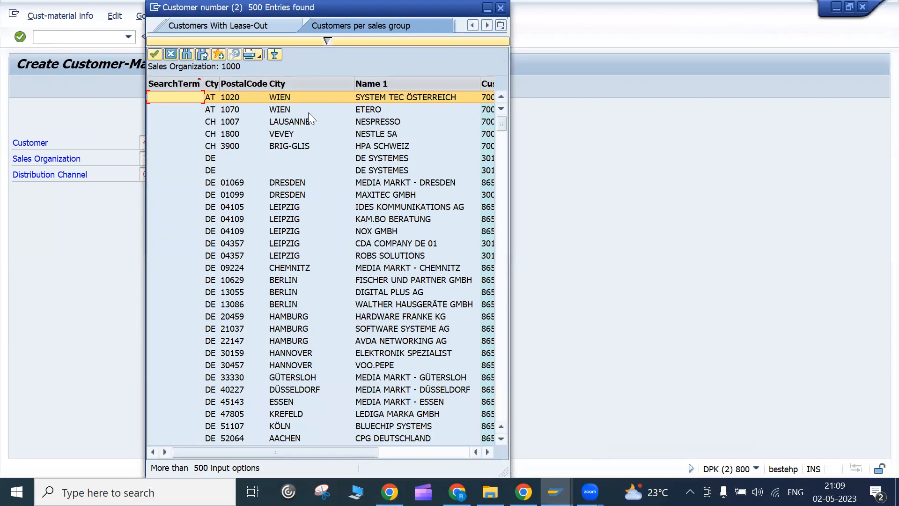
double_click(332, 98)
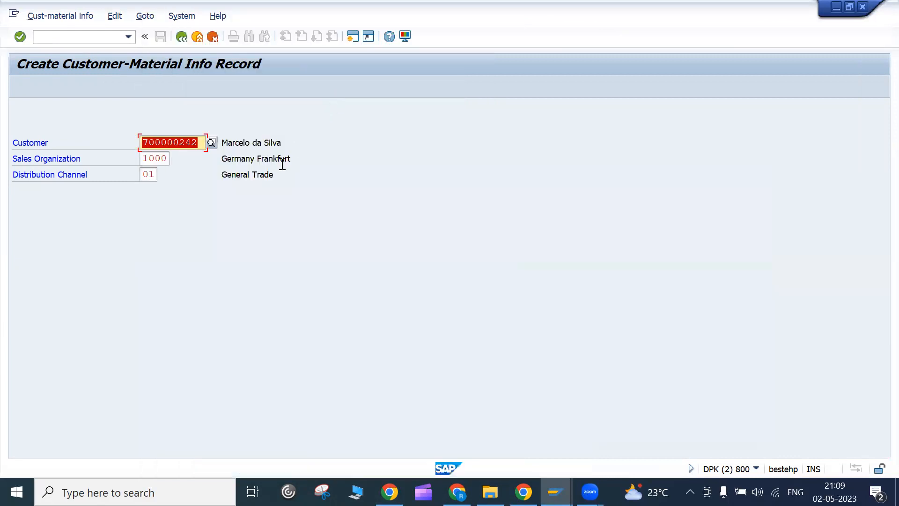
- Validate the chosen customer and review the distribution channels offered for sales org 1000
key(Return)
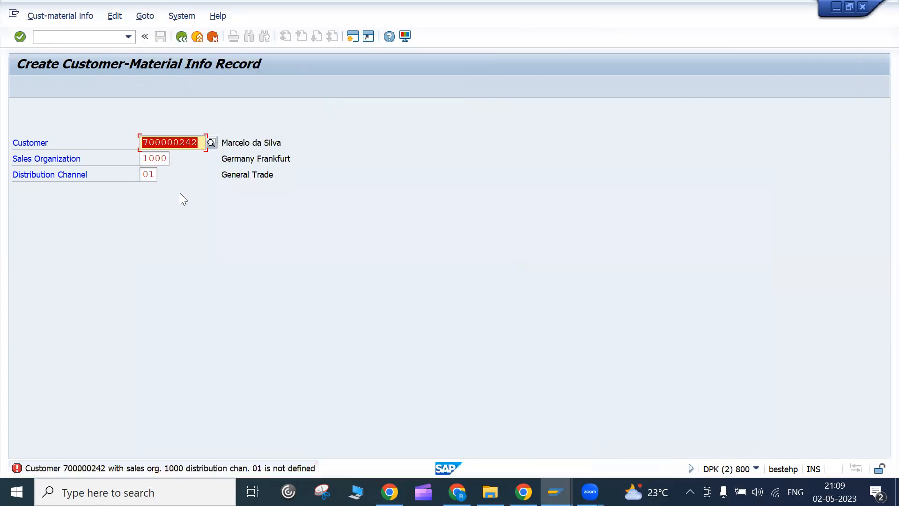
click(143, 158)
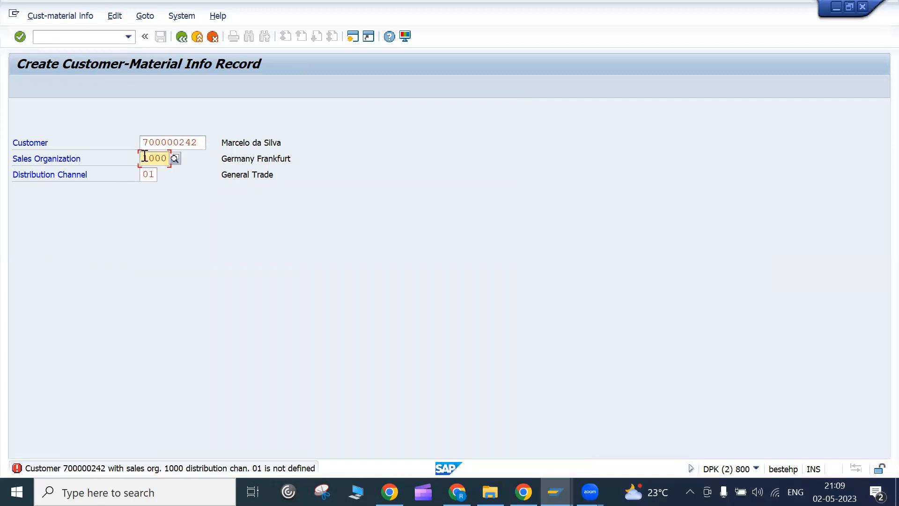
click(146, 175)
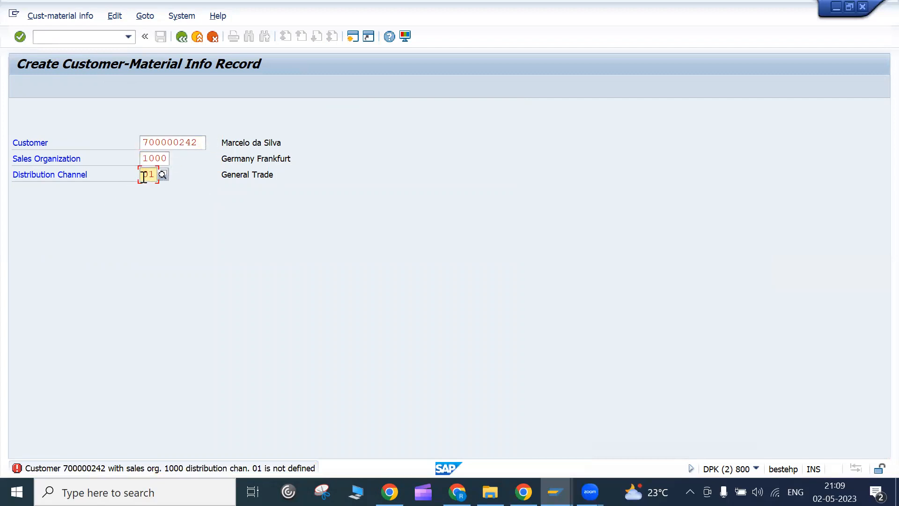
click(162, 174)
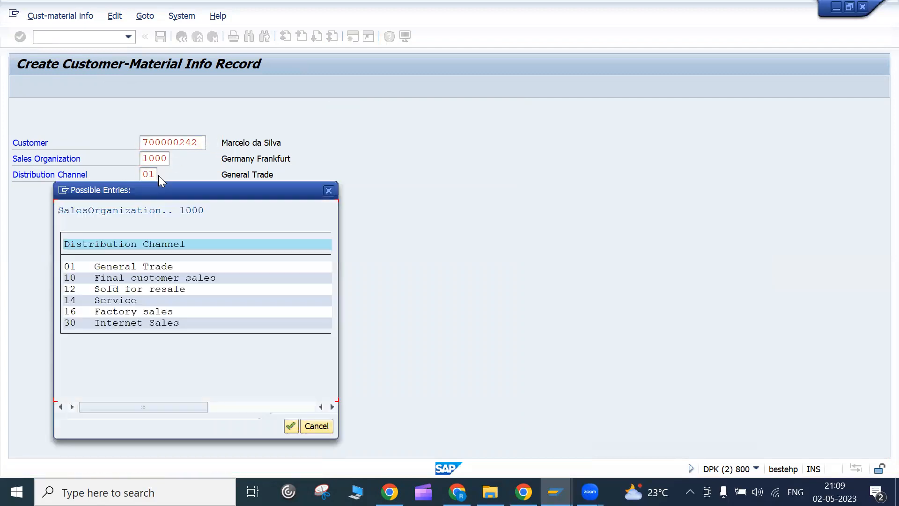
click(329, 191)
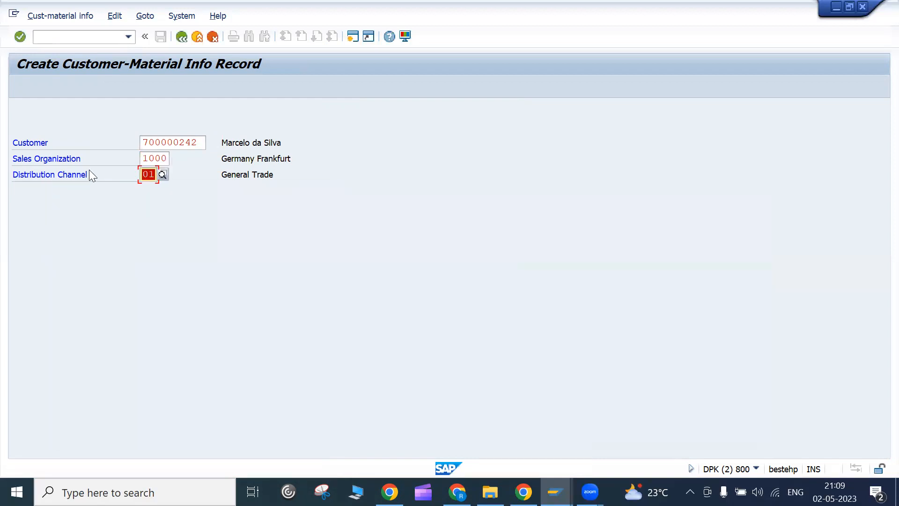
- Try distribution channel *, delete the rejected wildcard, and recheck the channel list
key(Delete)
text(*)
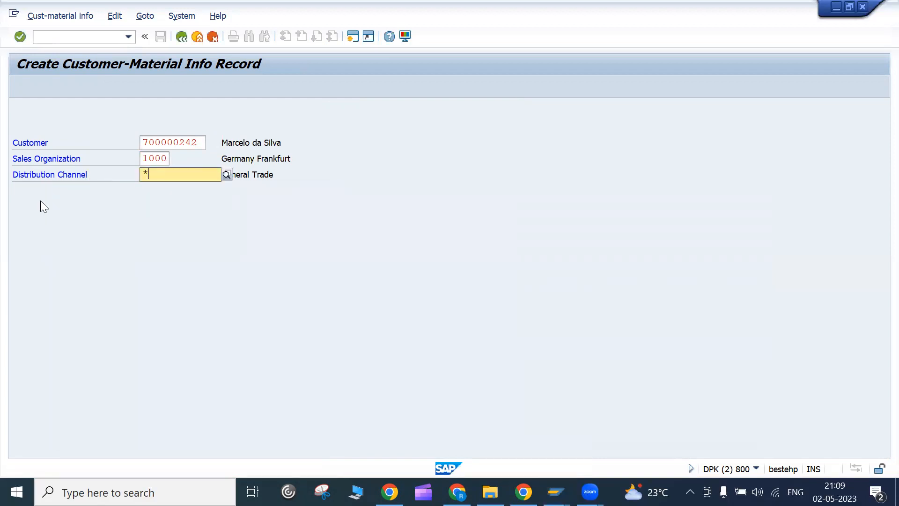
key(Return)
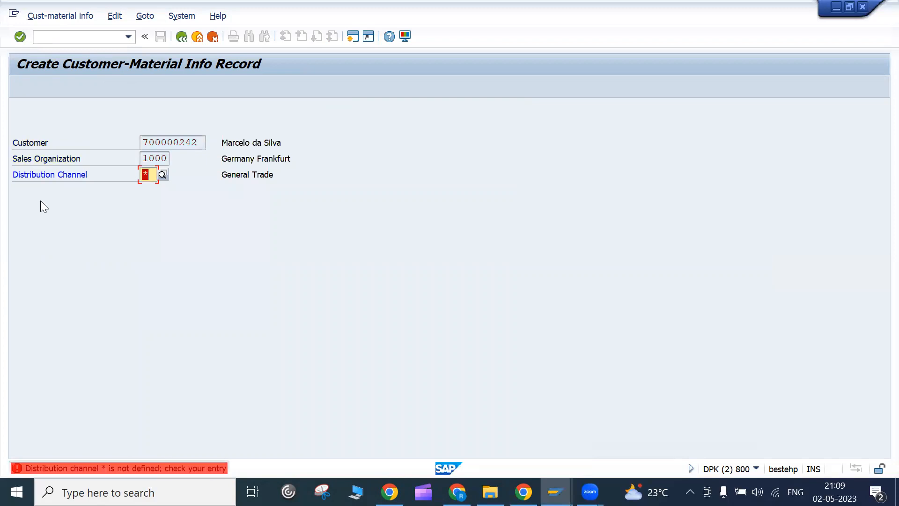
key(BackSpace)
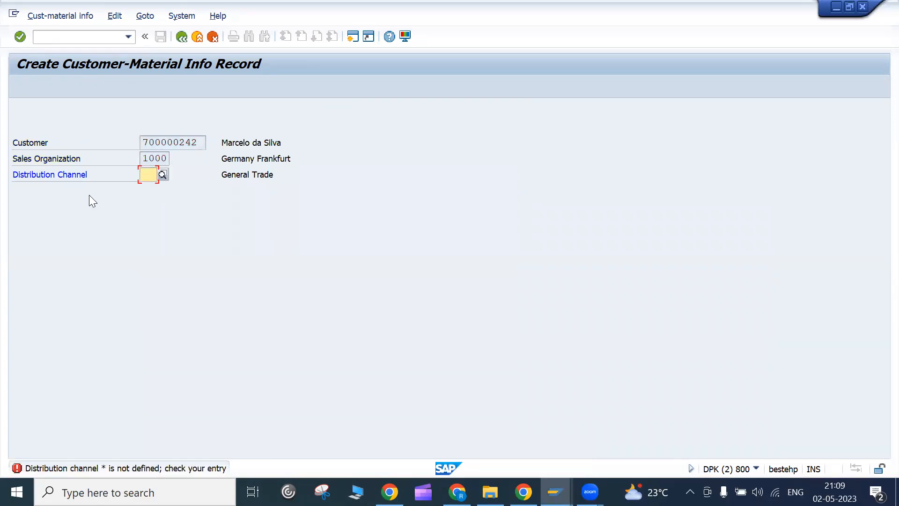
click(162, 174)
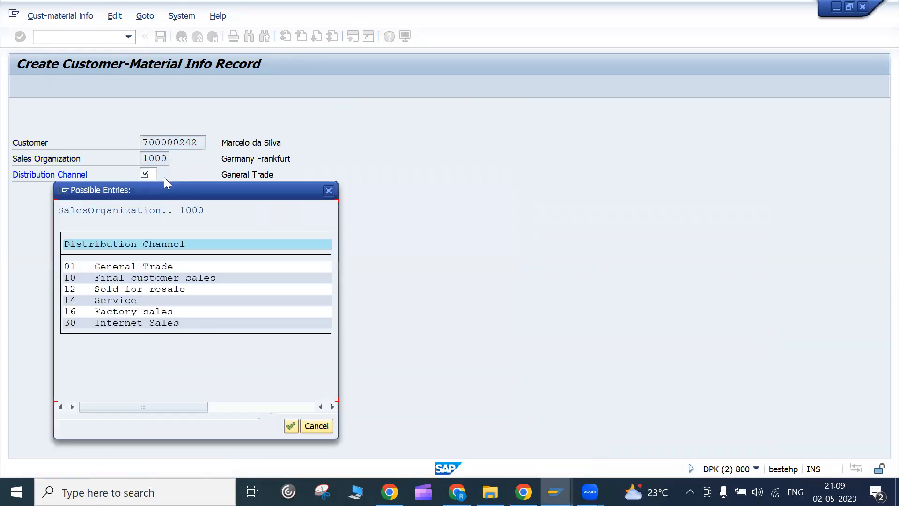
click(329, 190)
- Return to SAP Easy Access and open VD53 Display Customer-Material Info Record
click(181, 37)
click(100, 36)
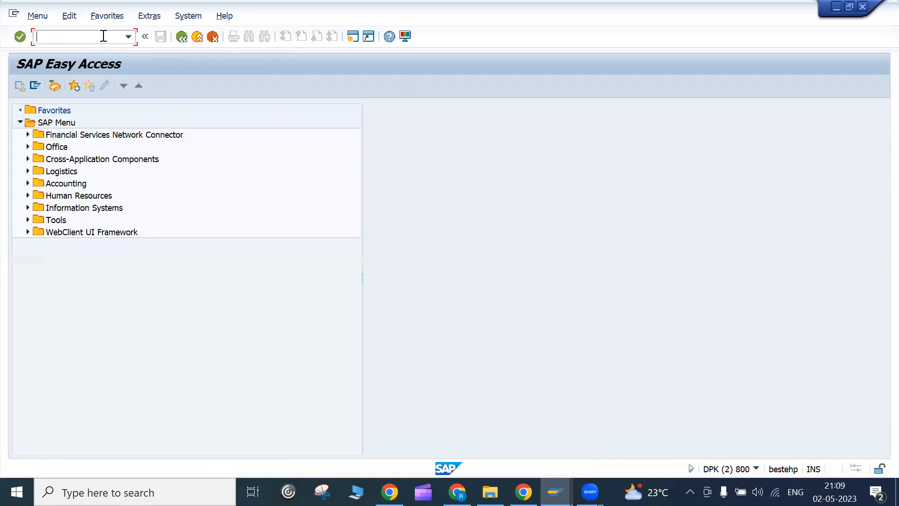
text(vd53)
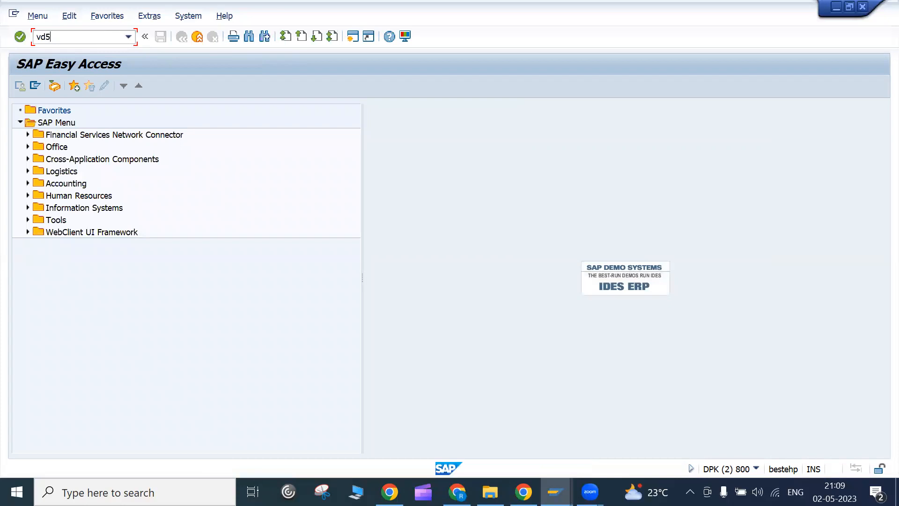
key(Return)
- Clear the channel, sales organization and customer entries, then browse and close the 500-entry customer search
key(BackSpace)
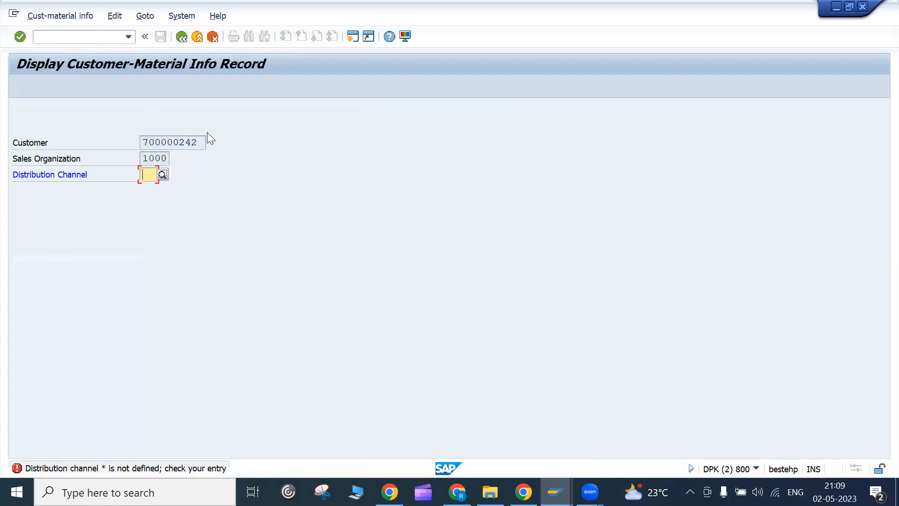
key(Return)
key(BackSpace)
key(Return)
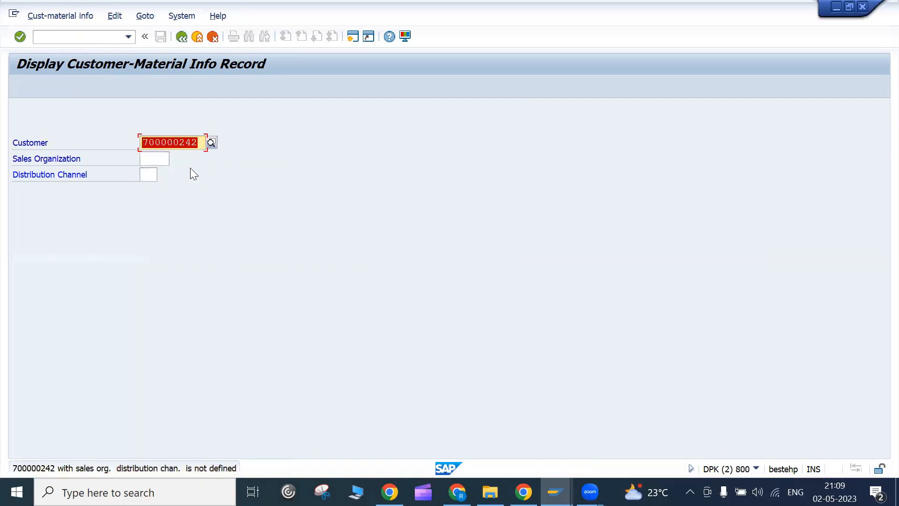
key(BackSpace)
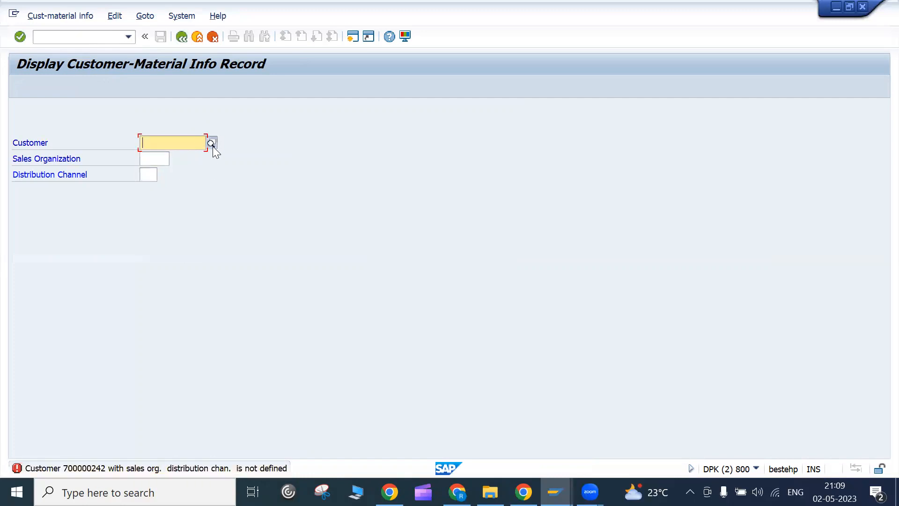
click(213, 146)
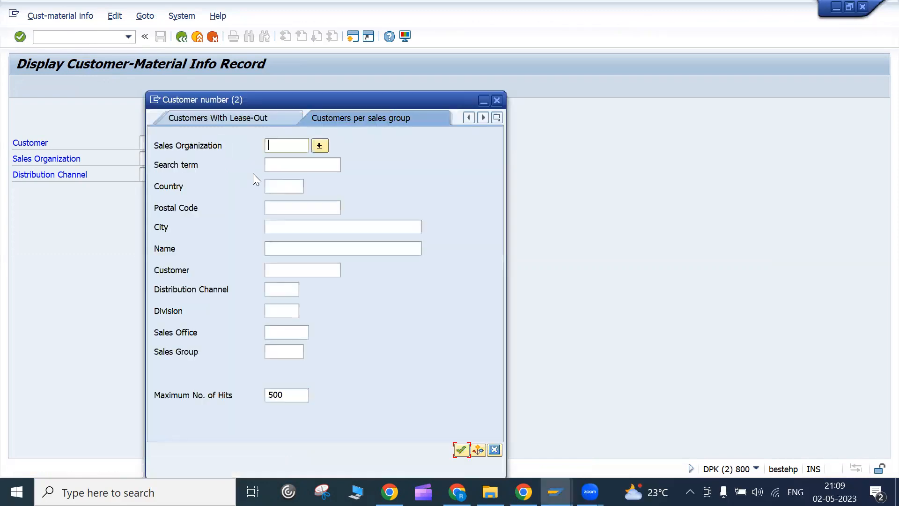
click(461, 450)
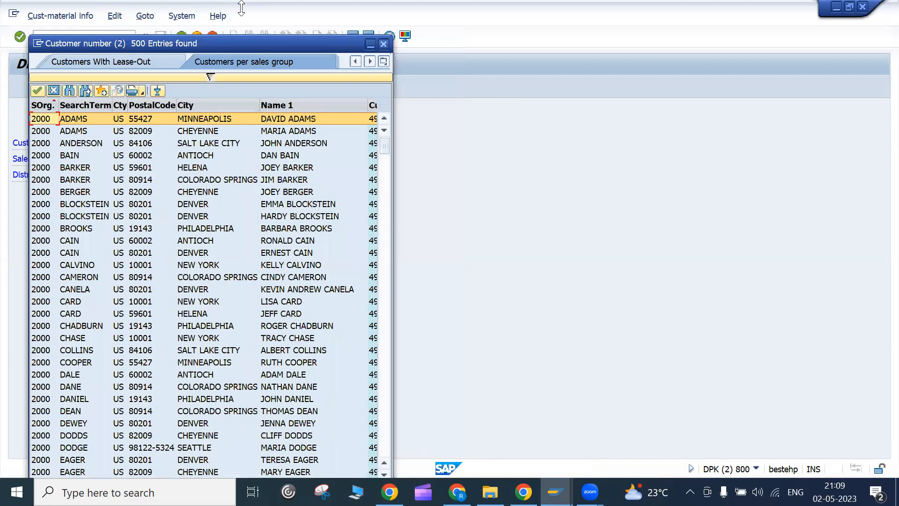
click(384, 44)
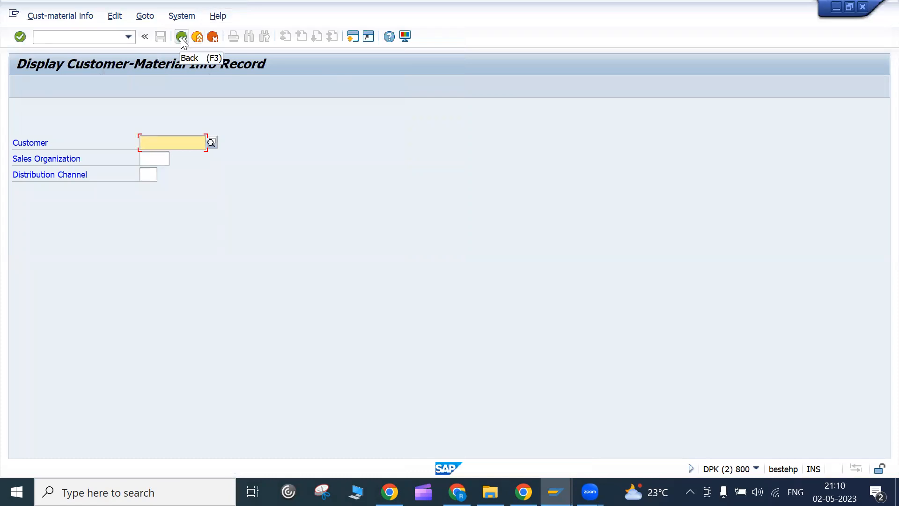
- Switch to the customer display transaction with /nxd03
click(99, 36)
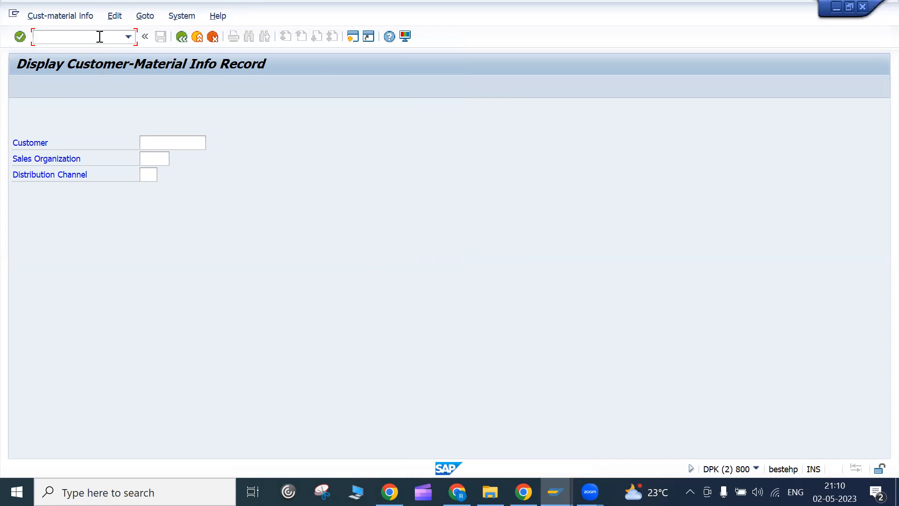
text(/nxd03)
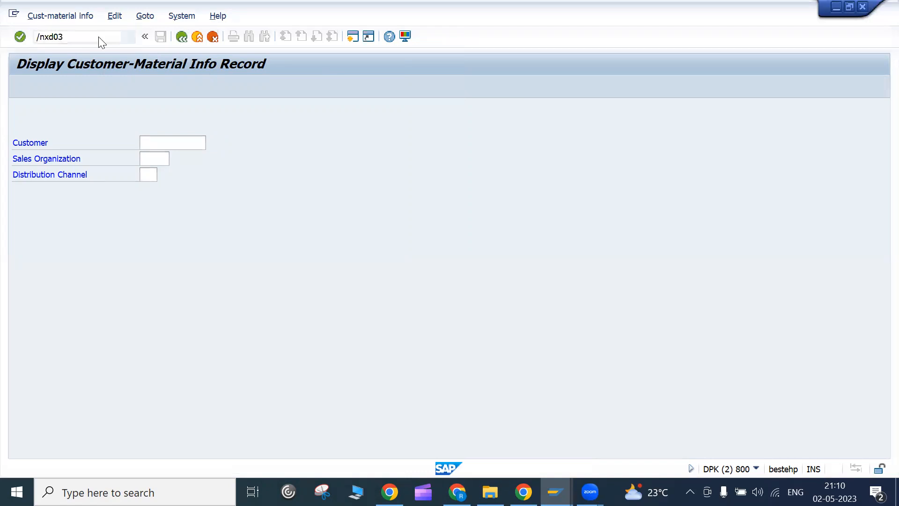
key(Return)
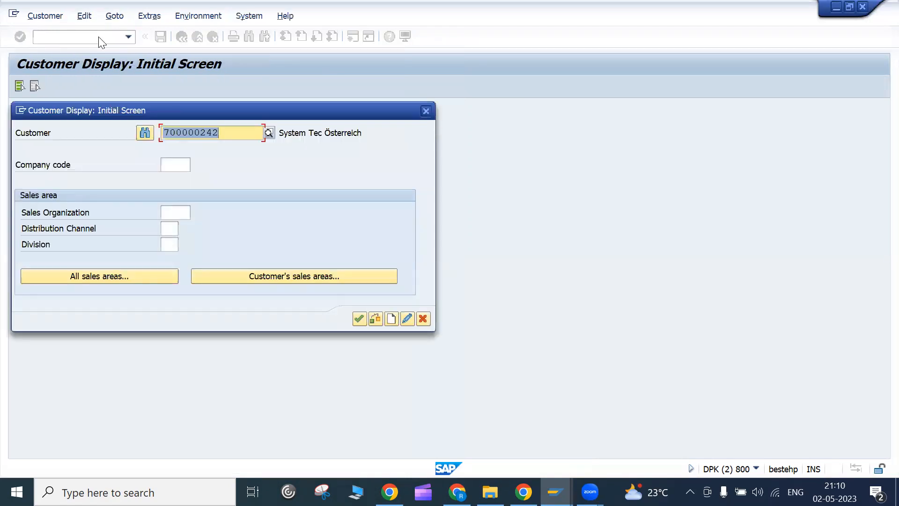
- Choose sales area 1000 Germany Frankfurt from the customer's sales areas, view general data, and close
click(239, 275)
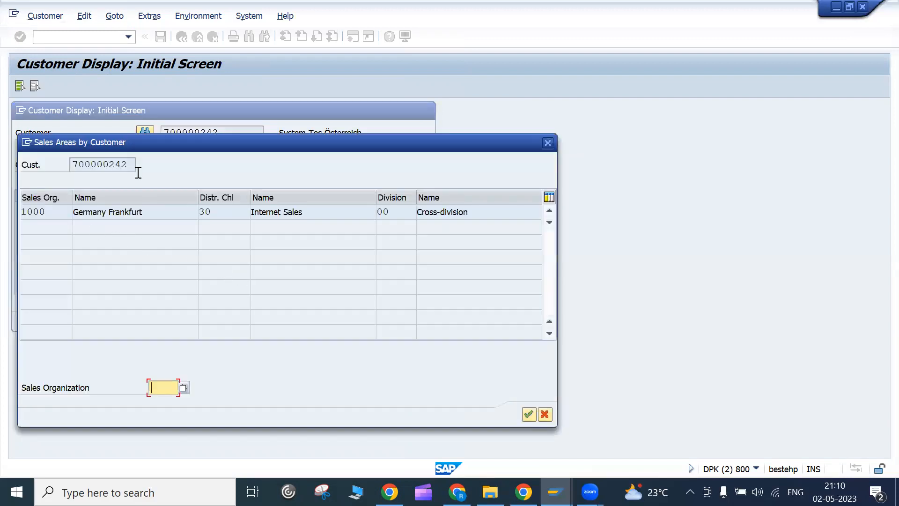
double_click(295, 197)
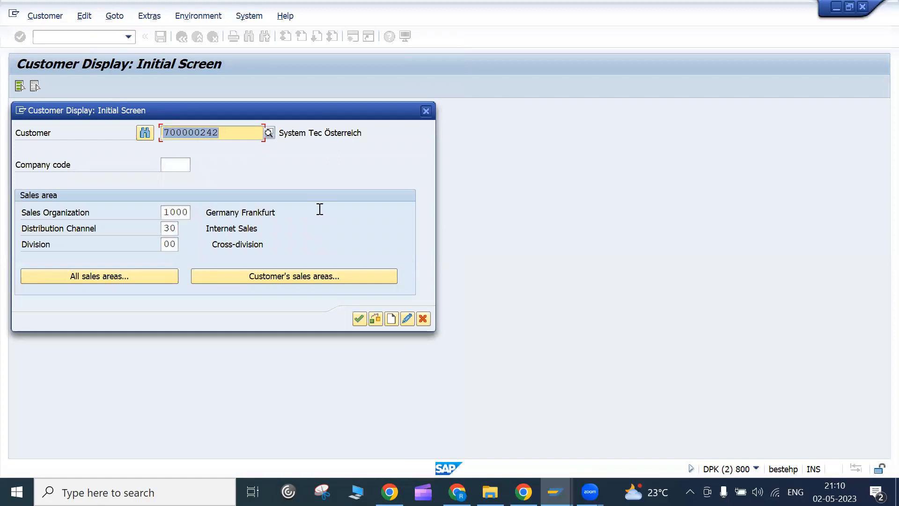
click(180, 170)
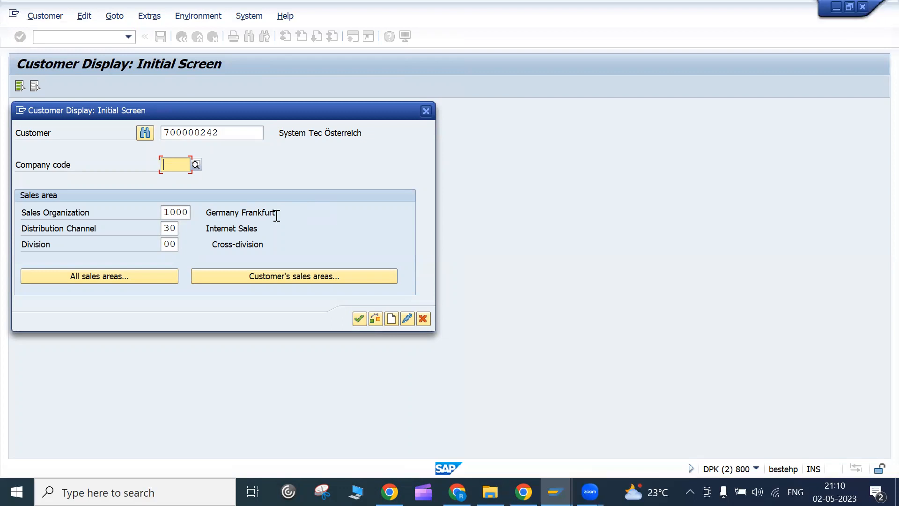
key(Return)
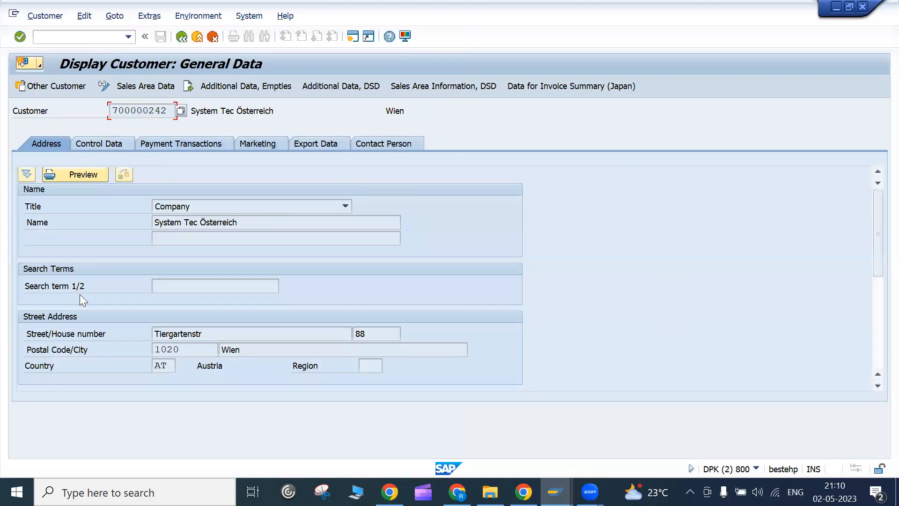
click(177, 41)
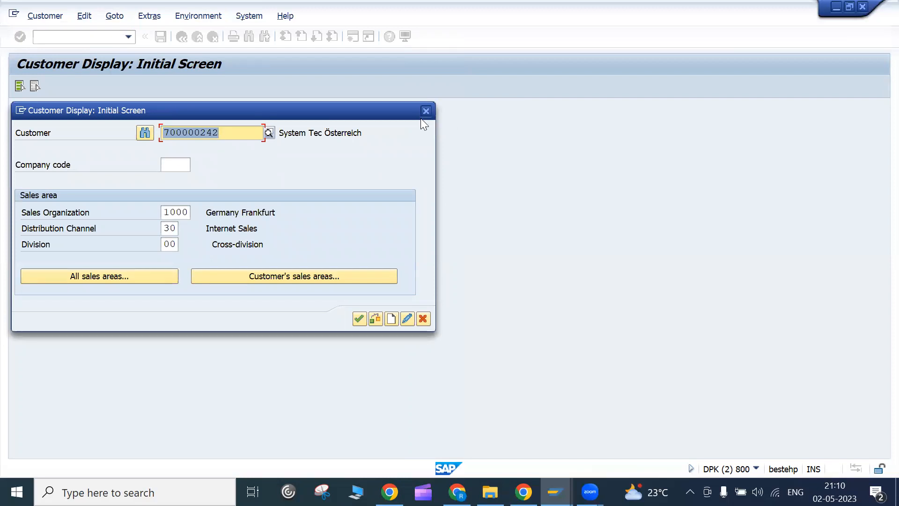
click(426, 111)
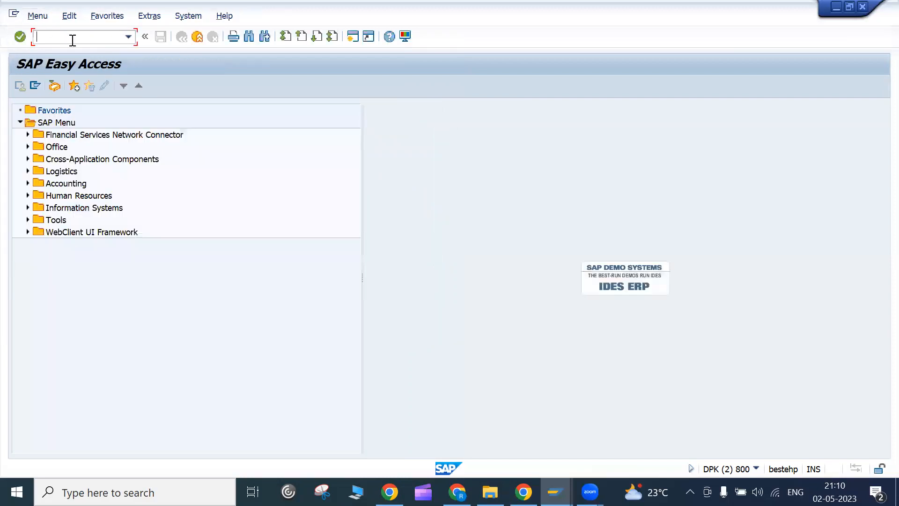
- Run VD01 to open Customer Create with sales area 1000/30/00
text(vd0)
text(1)
key(Return)
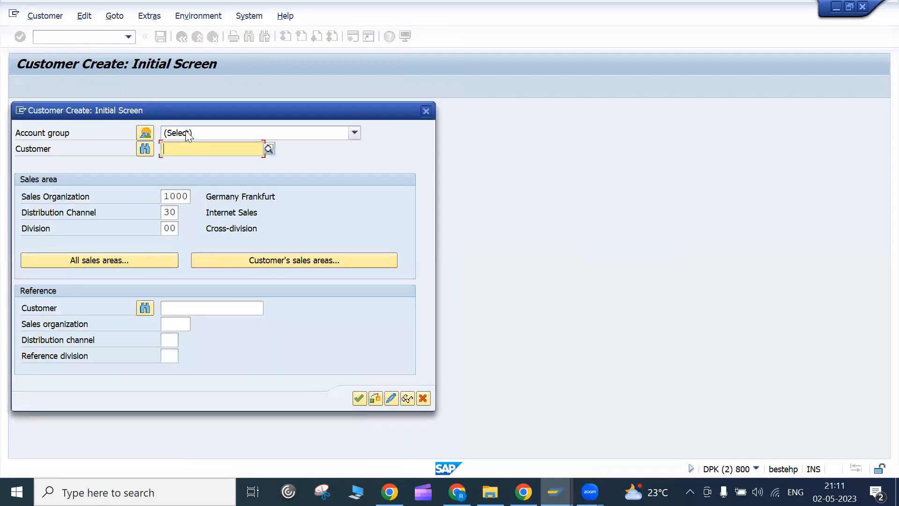
- Choose account group Sold-to party CRM ---> R/3, then cancel the customer creation
click(187, 134)
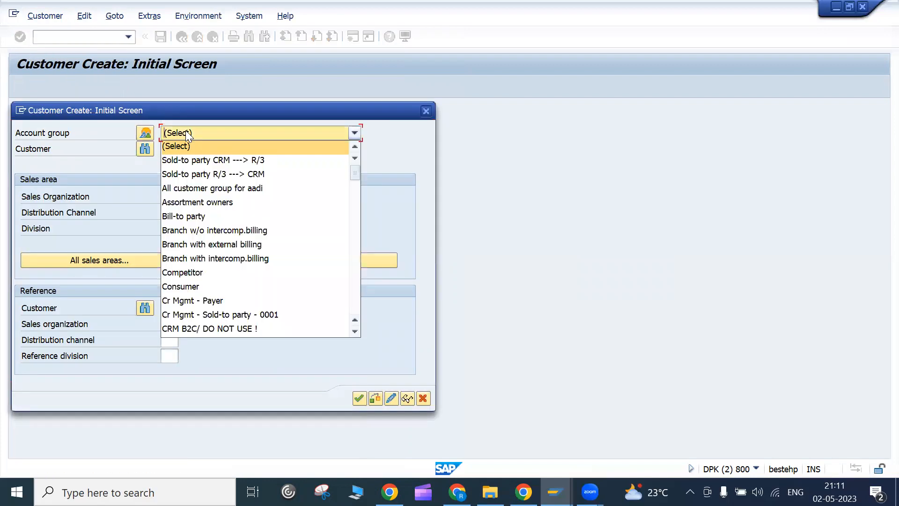
click(193, 161)
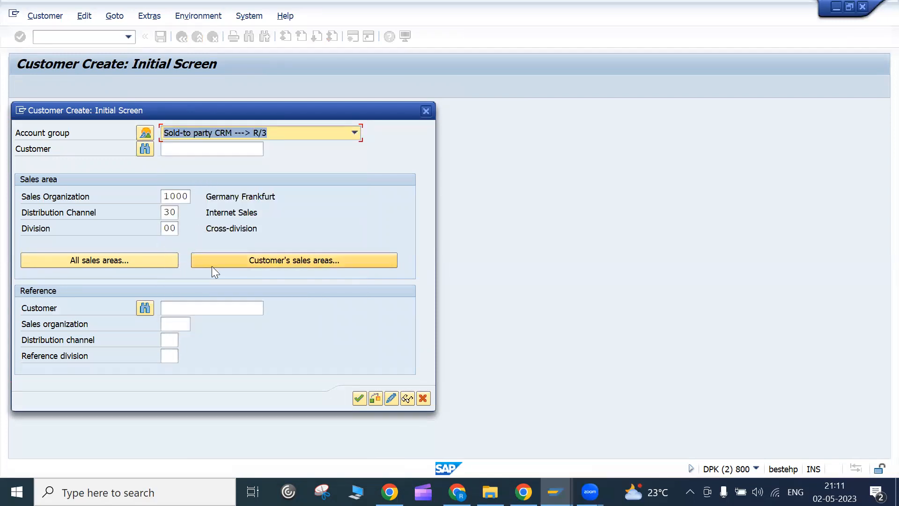
click(427, 111)
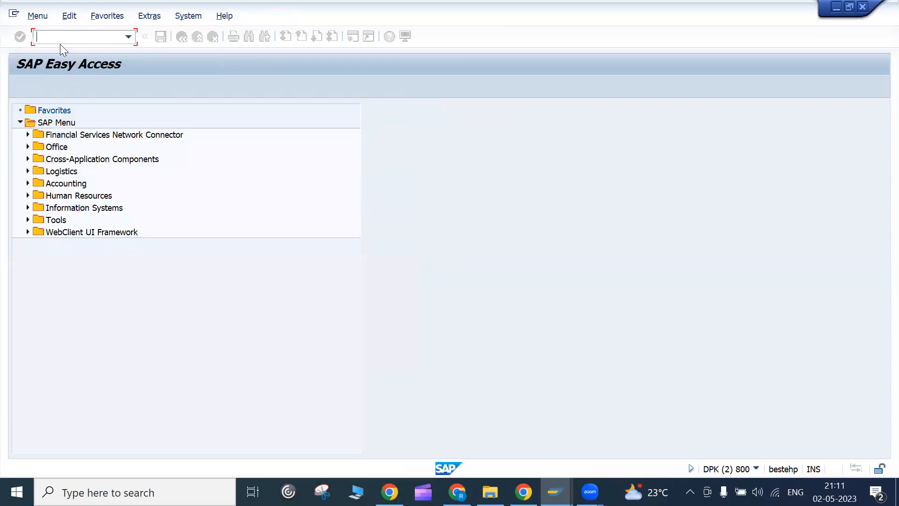
- Display the customer's general data with VD03 for sales area 1000 Germany Frankfurt
text(cd03)
key(Return)
text(vd03)
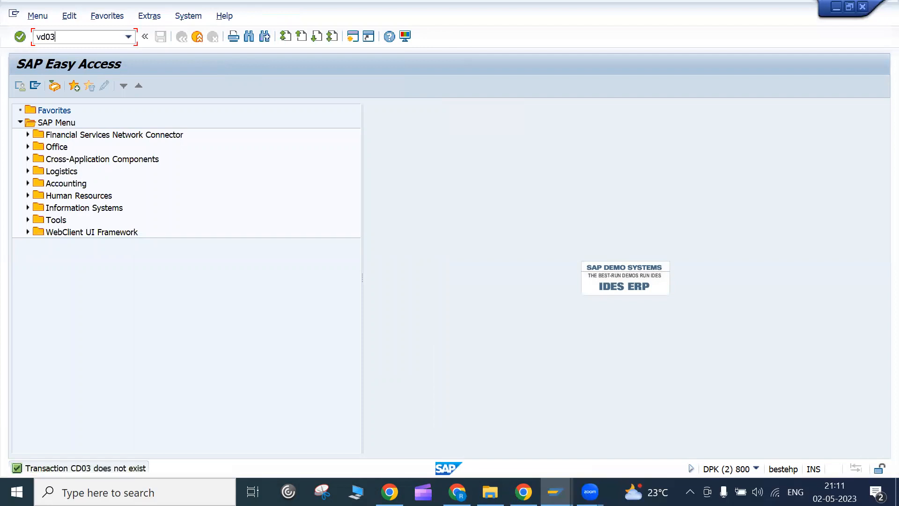
key(Return)
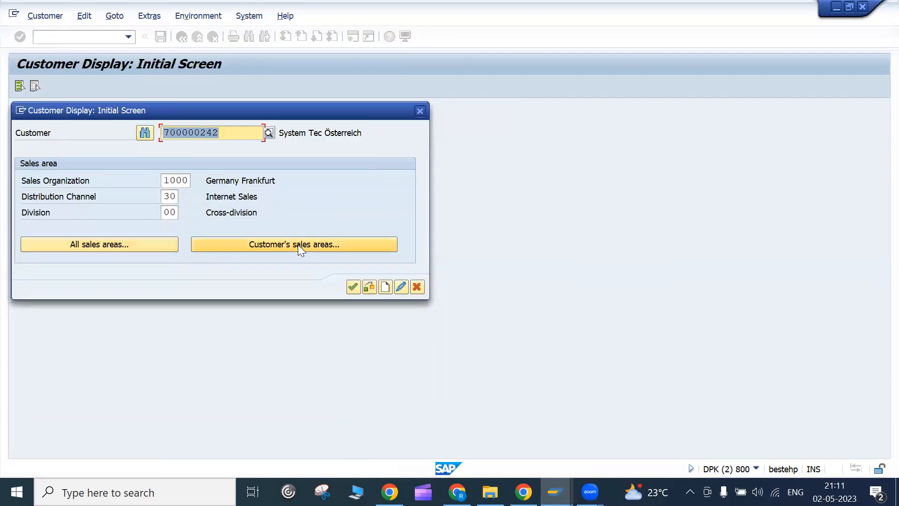
click(298, 244)
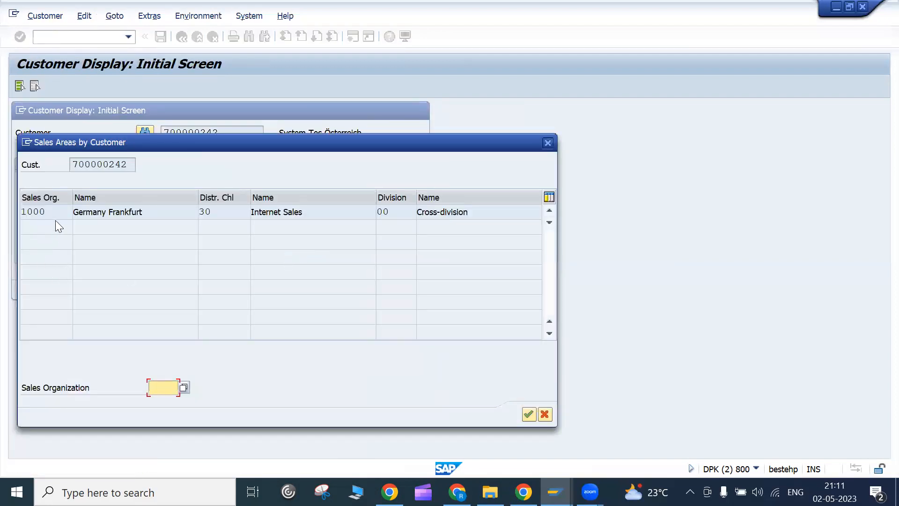
double_click(58, 212)
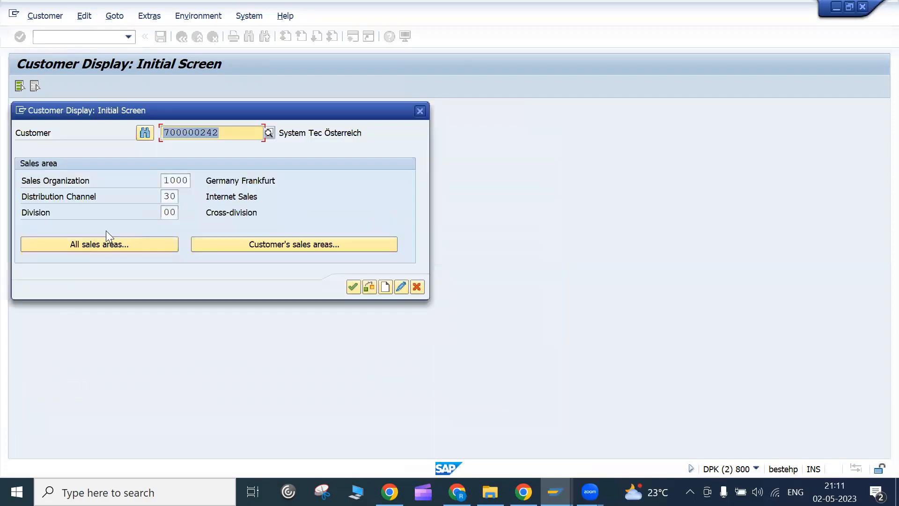
key(Return)
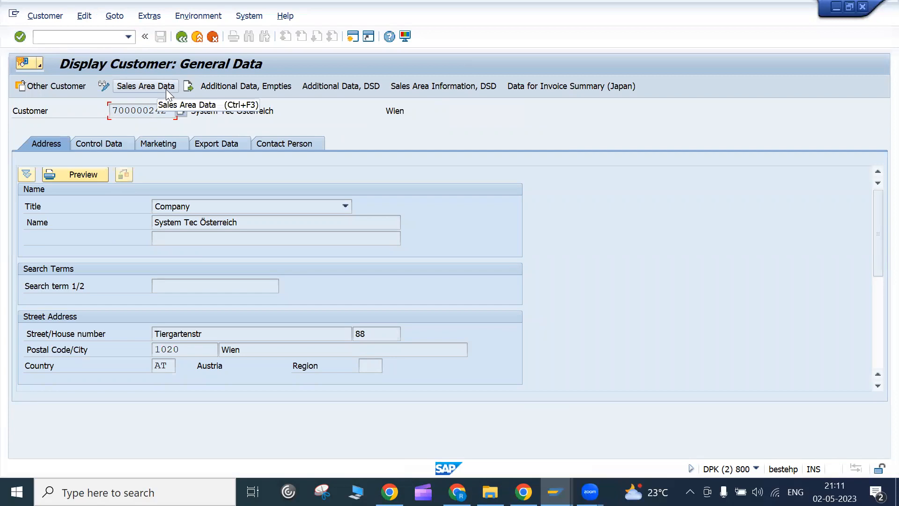
- Leave the customer display and bring the Google Meet window to the front
click(181, 42)
click(413, 289)
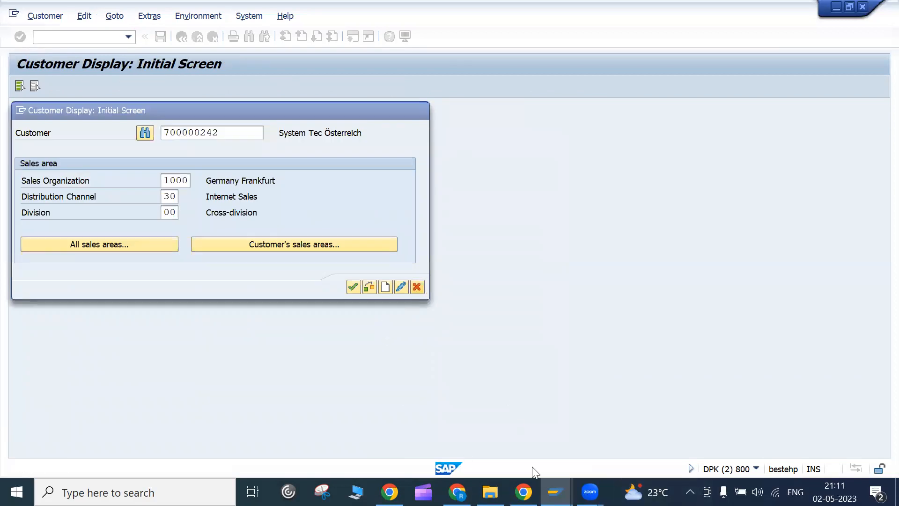
click(461, 493)
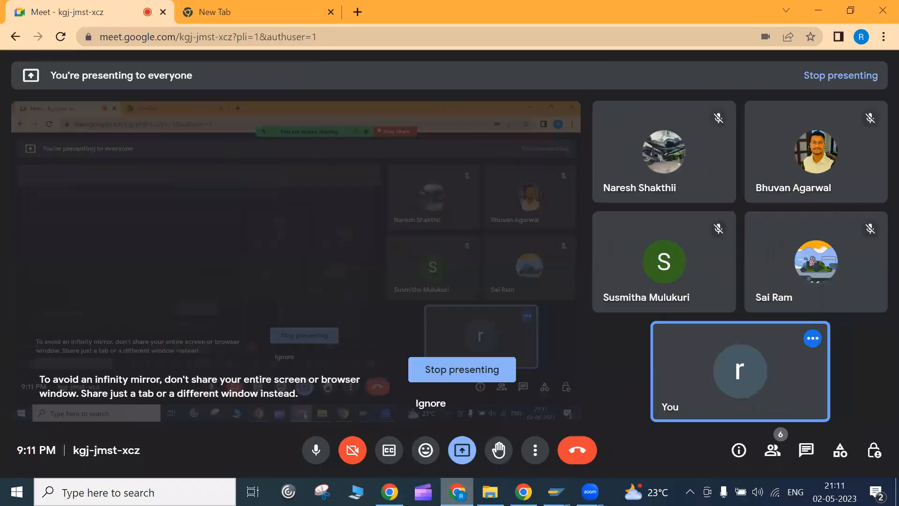
- Switch from Chrome back to the SAP Easy Access menu in SAP GUI
key(alt+Tab)
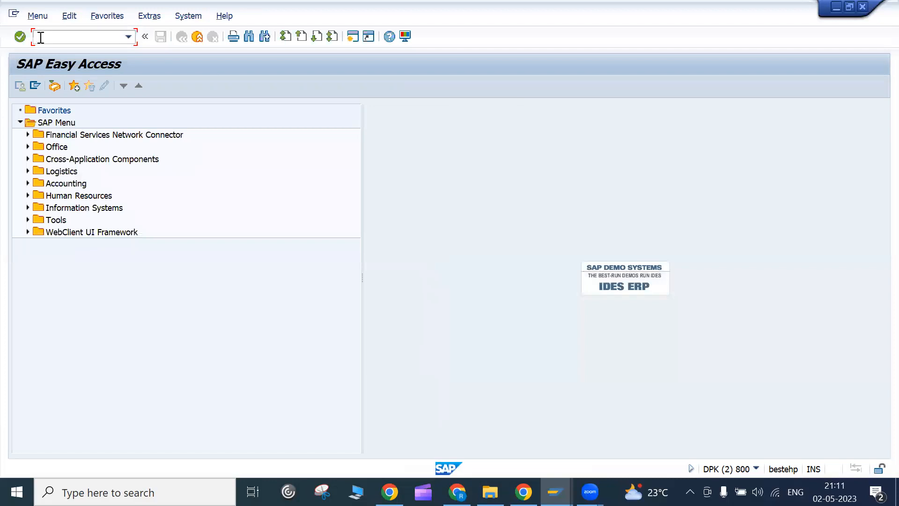
- Clear a half-typed transaction code and expand Logistics > Sales and Distribution
text(v)
text(d0)
key(BackSpace)
key(BackSpace)
key(BackSpace)
click(22, 169)
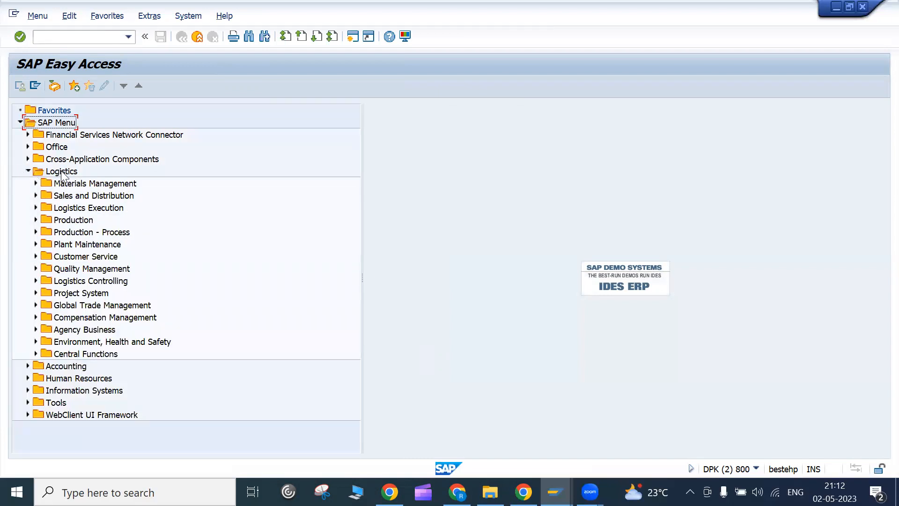
click(62, 172)
click(80, 197)
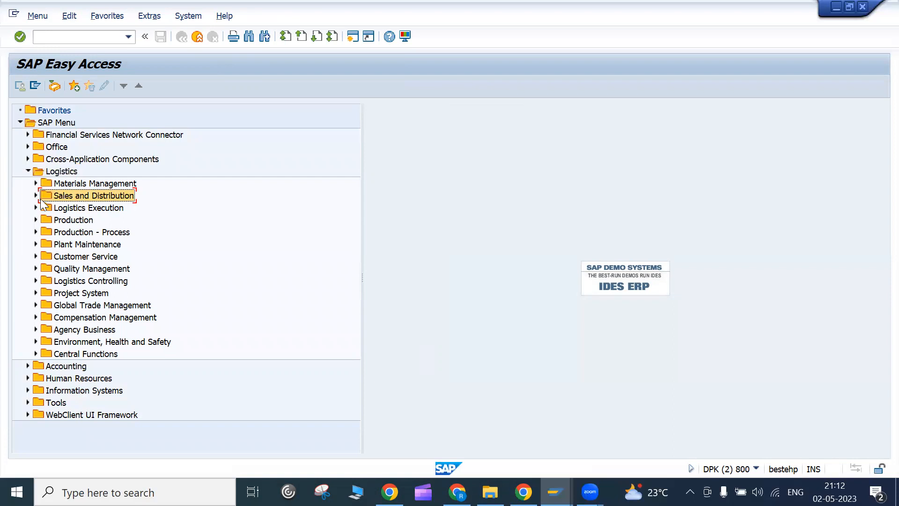
click(36, 196)
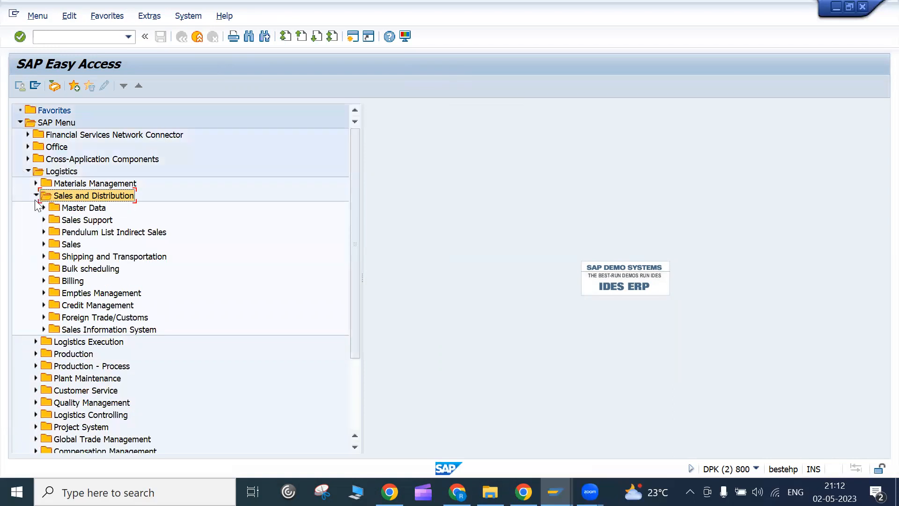
- Expand the Master Data and Sales folders and enter mm03 in the command field
click(83, 211)
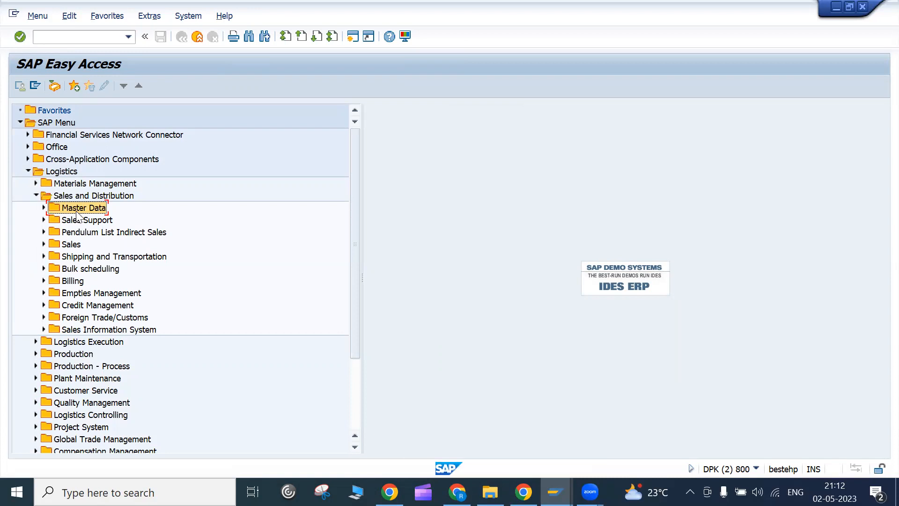
click(44, 207)
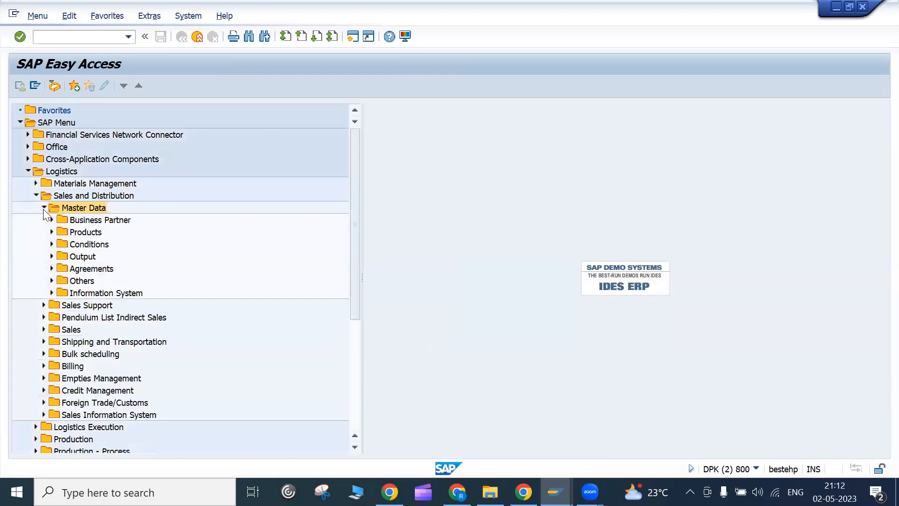
click(39, 329)
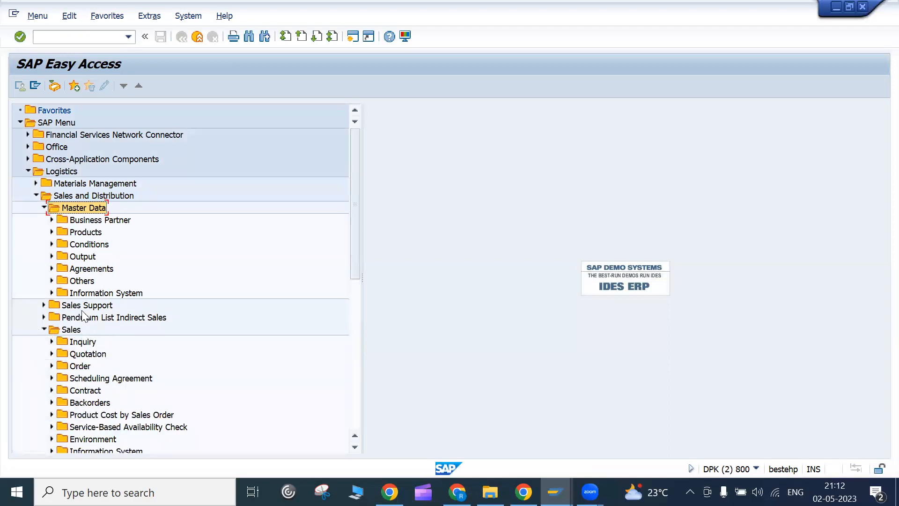
scroll(99, 183, up, 1)
click(119, 39)
text(mm03)
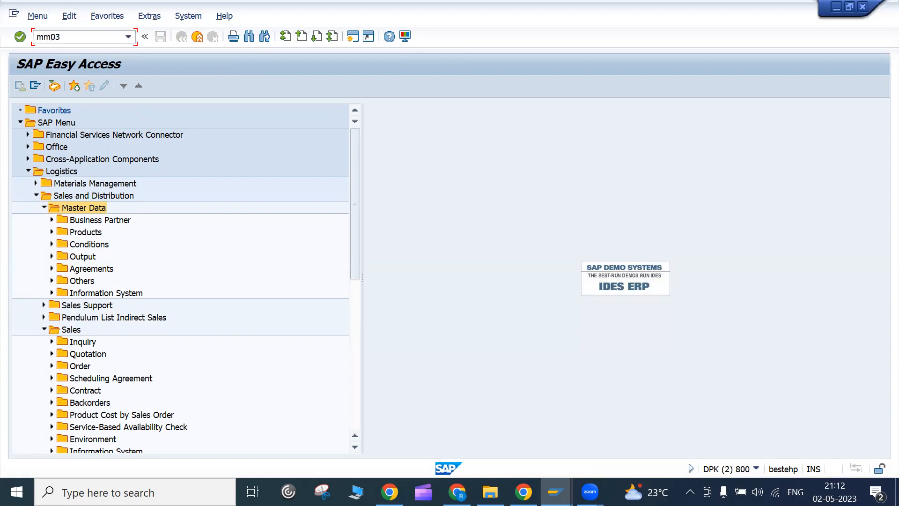
key(Return)
click(140, 126)
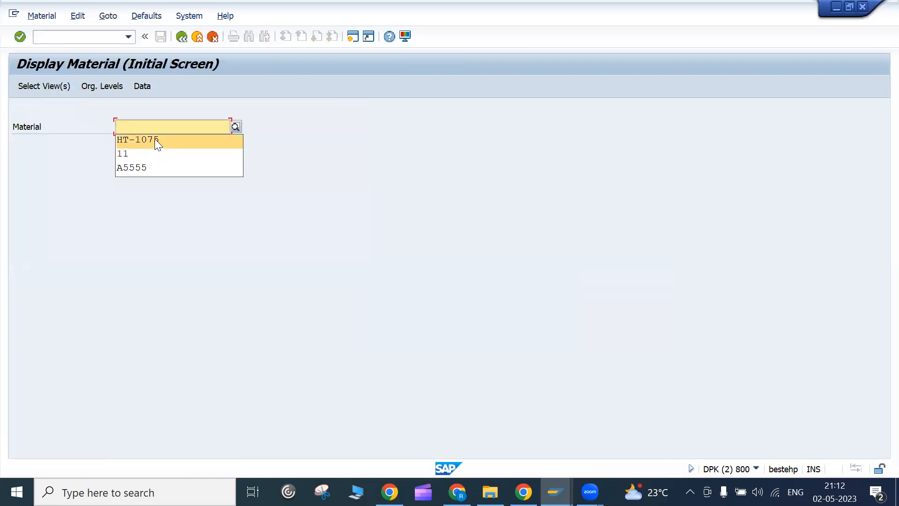
click(155, 139)
key(Return)
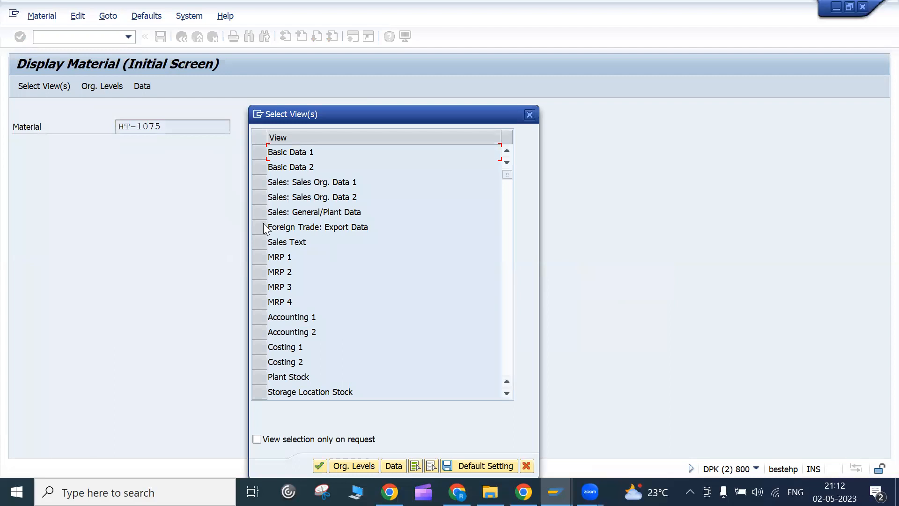
click(260, 152)
click(260, 167)
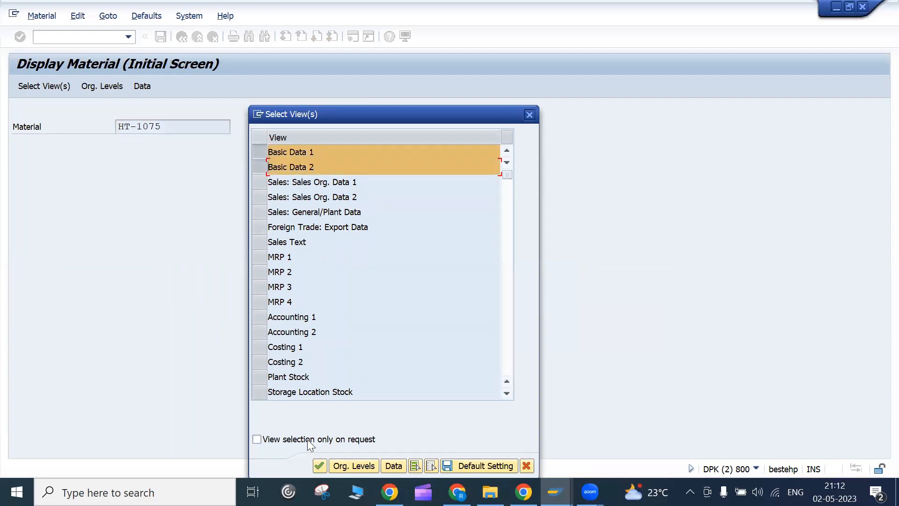
key(Return)
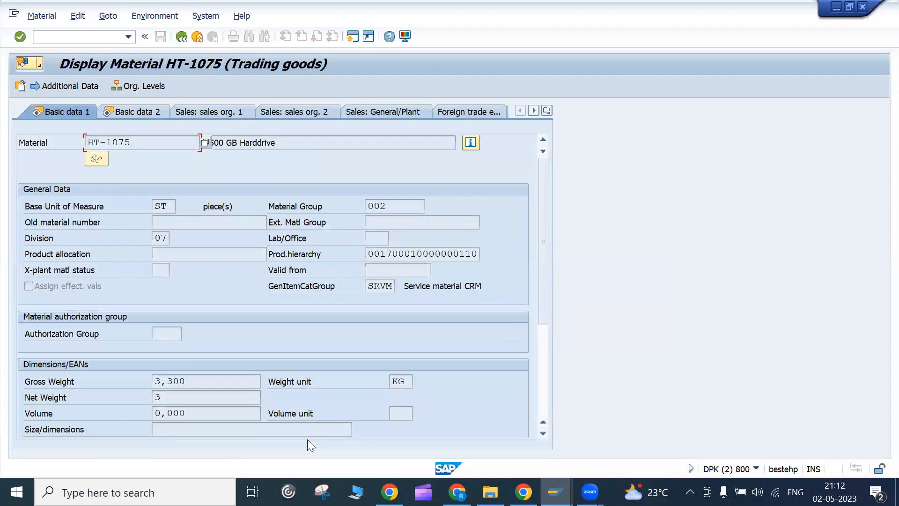
click(187, 41)
click(187, 41)
text(vd51)
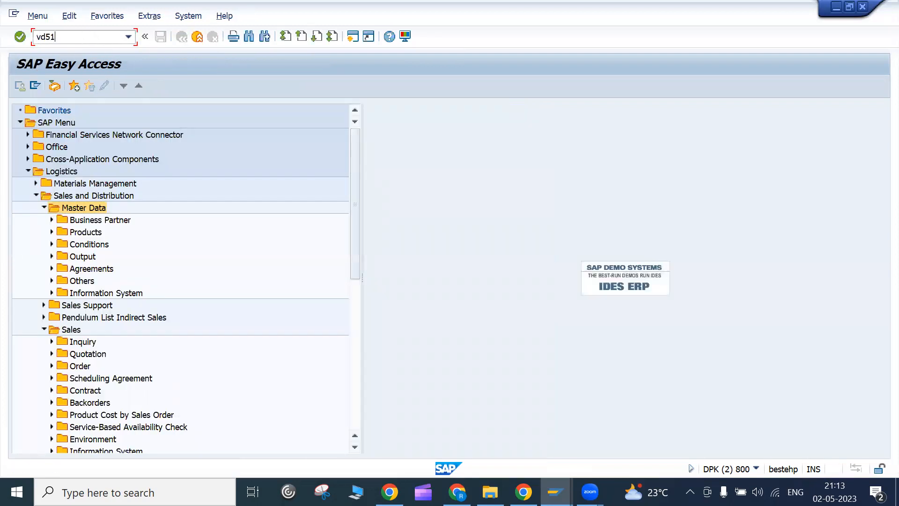
- Run /nVD53 for material HT-1075 and execute, finding no info records for this customer
key(Return)
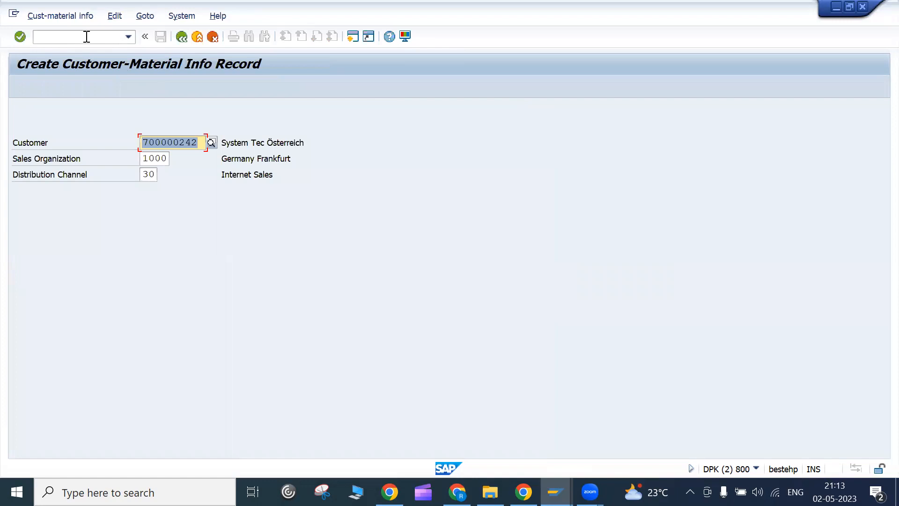
click(86, 36)
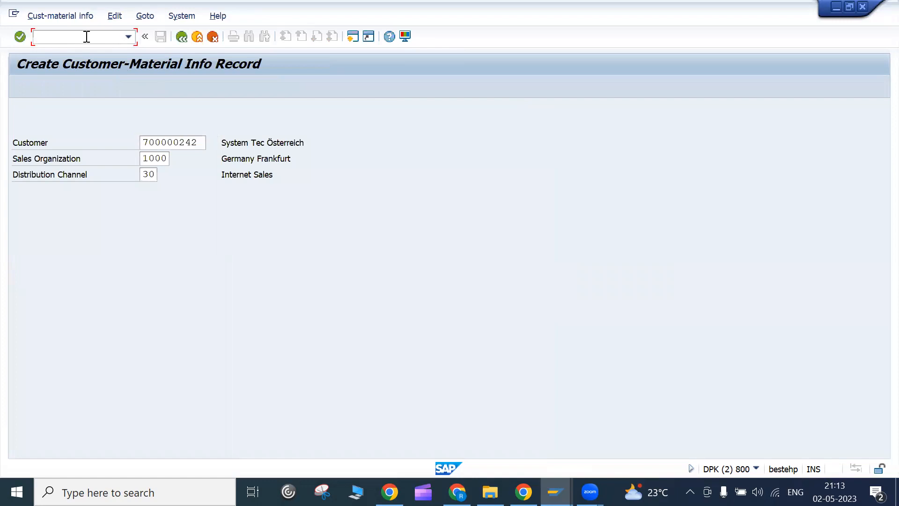
text(/nvd53)
key(Return)
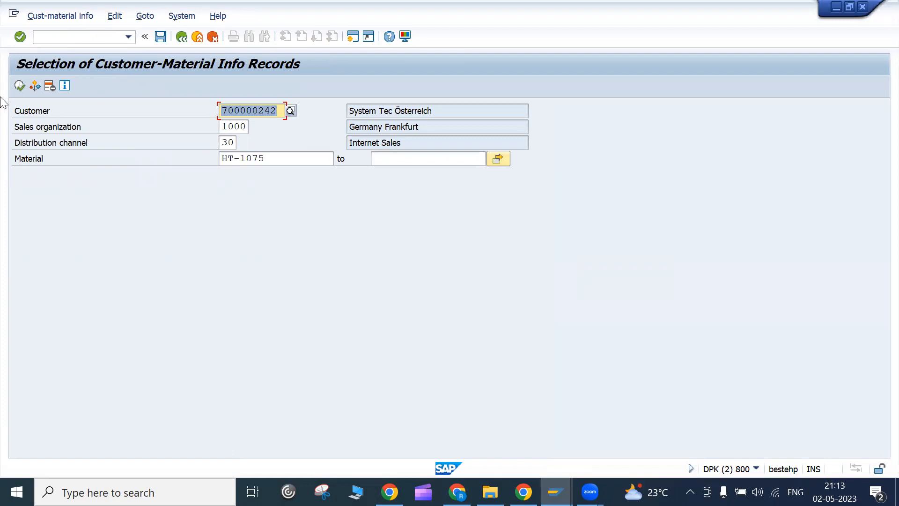
click(19, 85)
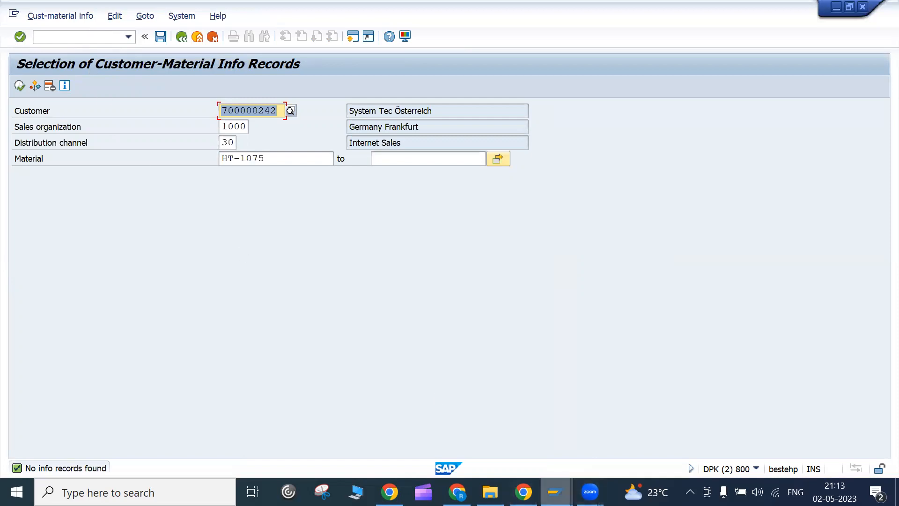
mouse_move(555, 492)
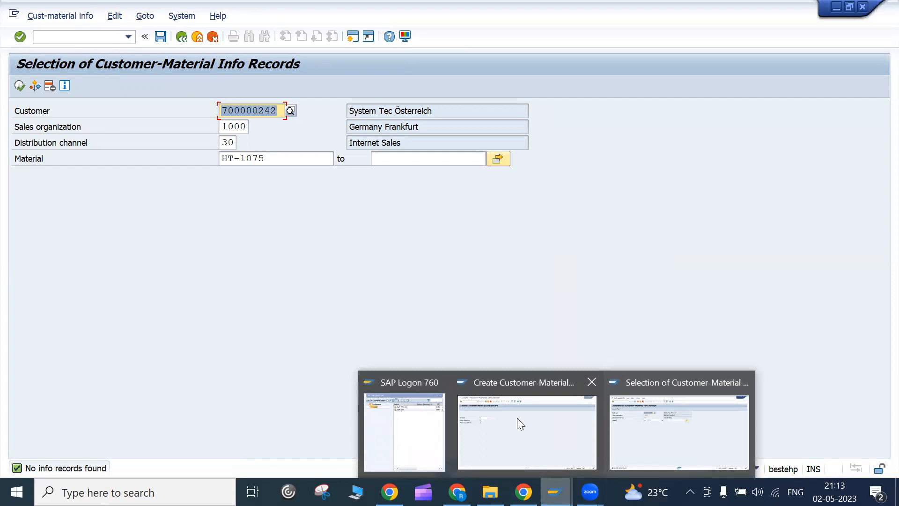
- Go back from the info record selection to the SAP Easy Access menu
click(183, 42)
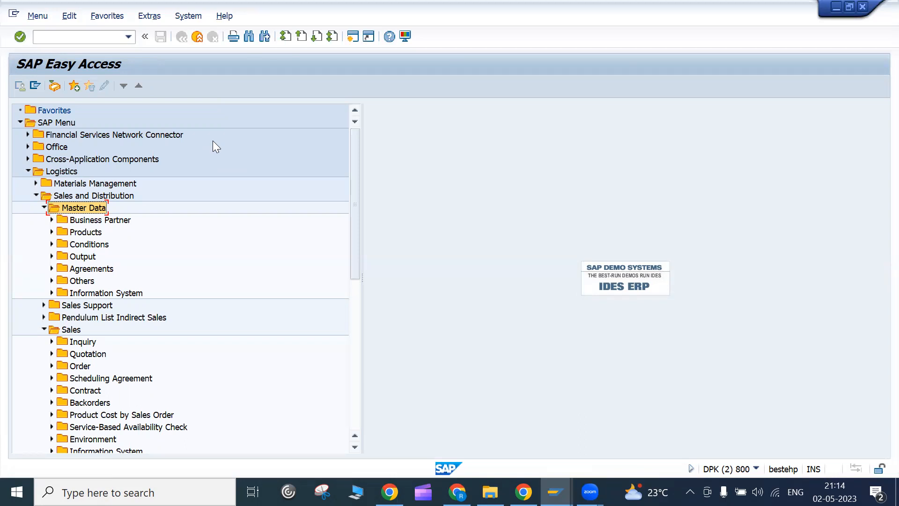
- Run vd51 to open Create Customer-Material Info Record with sales org 1000, channel 30
click(61, 38)
text(vd51)
key(Return)
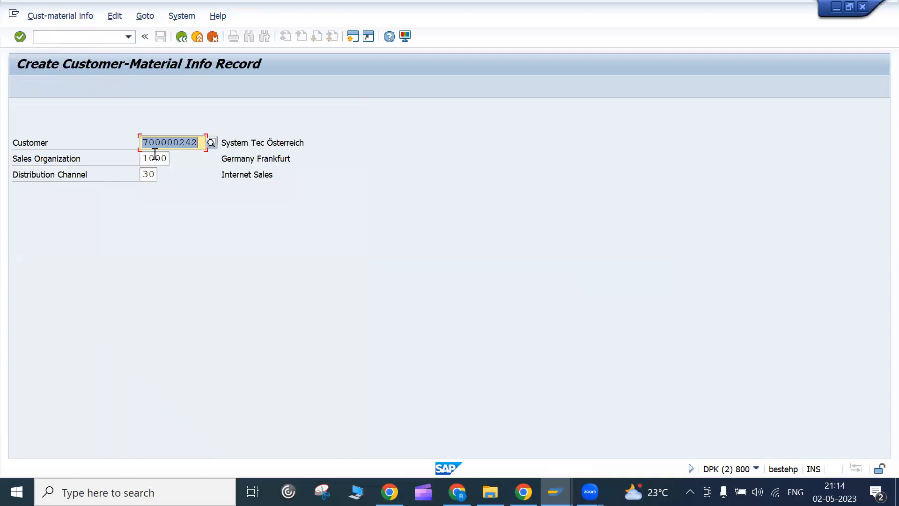
- Pick DE SYSTEMES as the customer from the sales organization 1000 search list
click(215, 147)
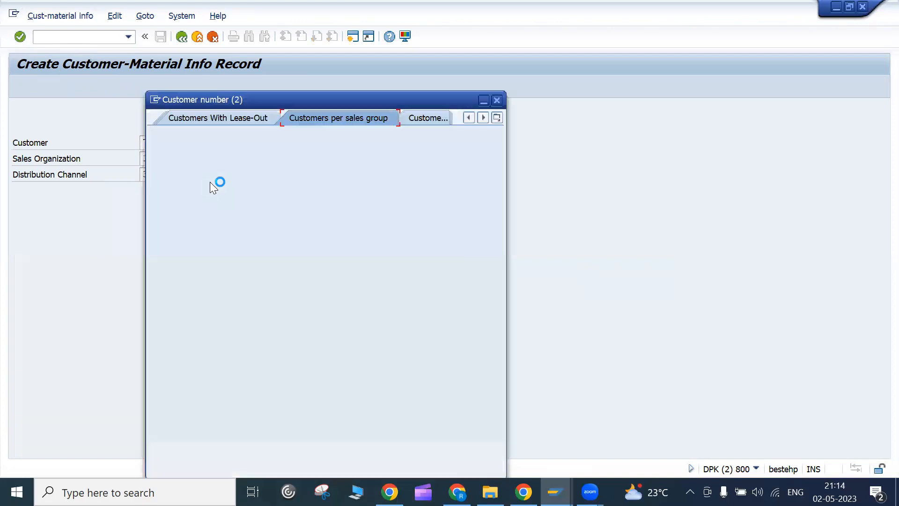
click(462, 449)
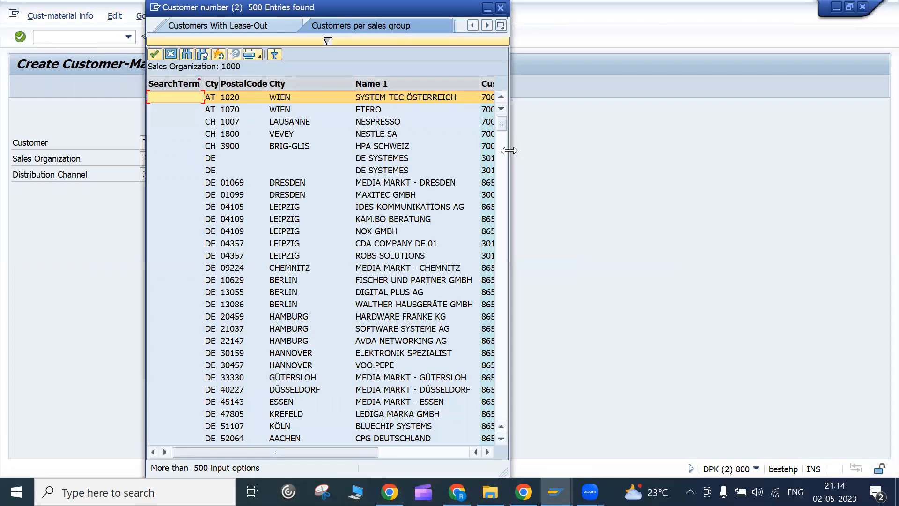
drag(509, 150, 765, 178)
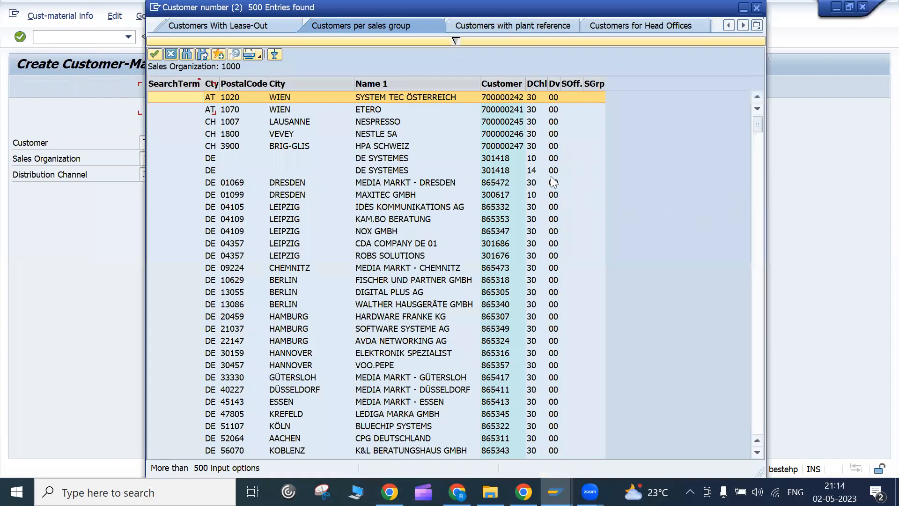
double_click(504, 157)
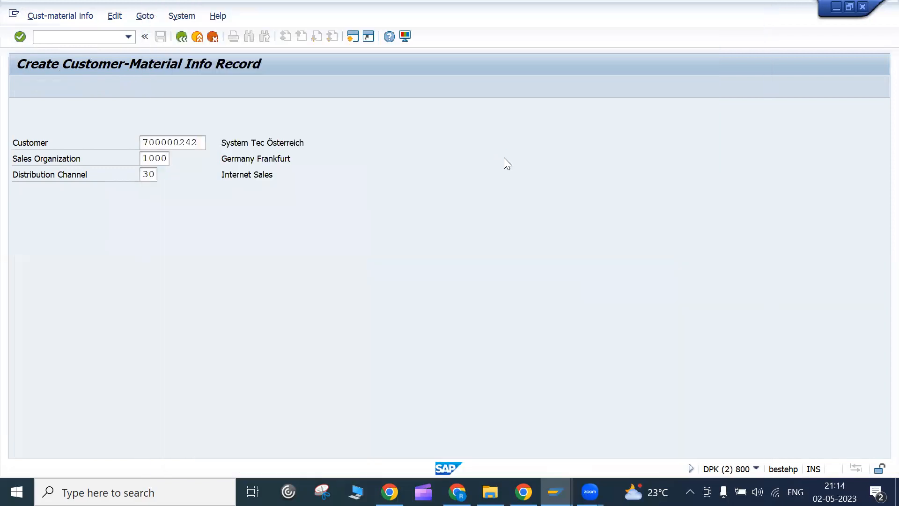
- Set the distribution channel to 10 Final customer sales and continue to the overview
click(155, 175)
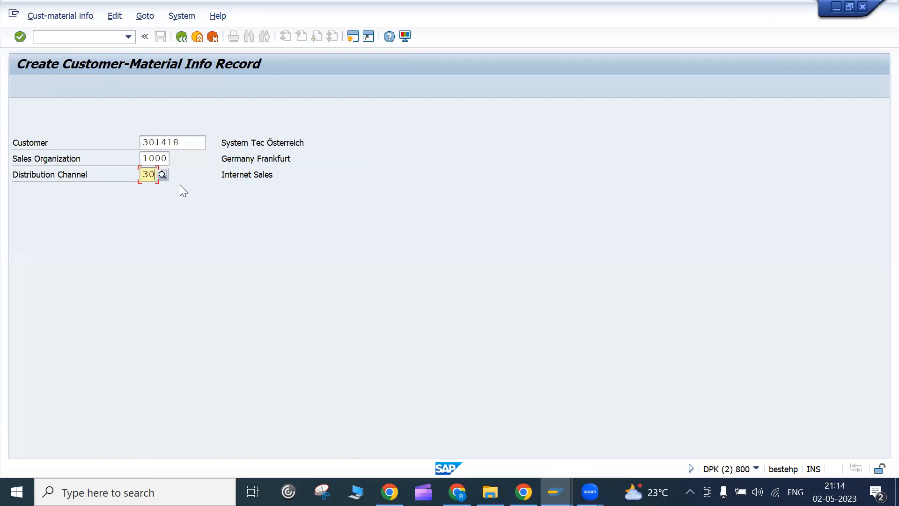
key(BackSpace)
key(BackSpace)
text(00)
key(BackSpace)
key(BackSpace)
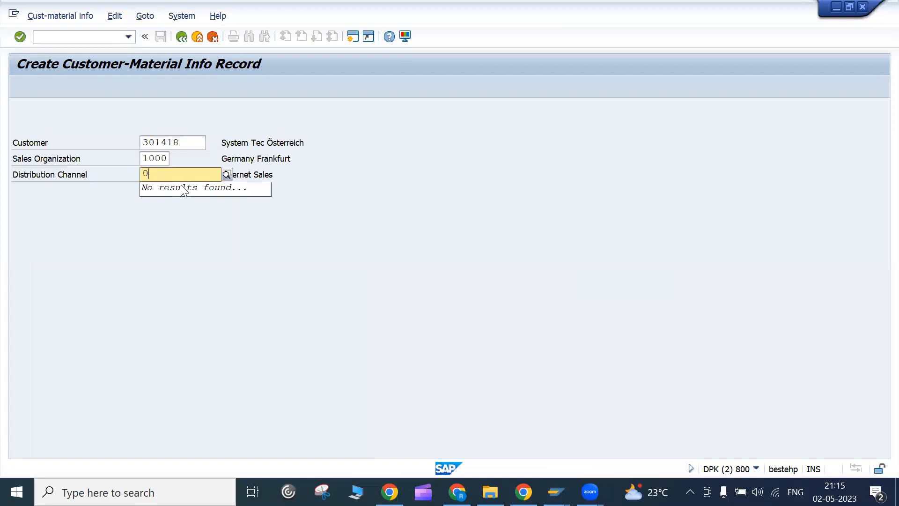
click(162, 176)
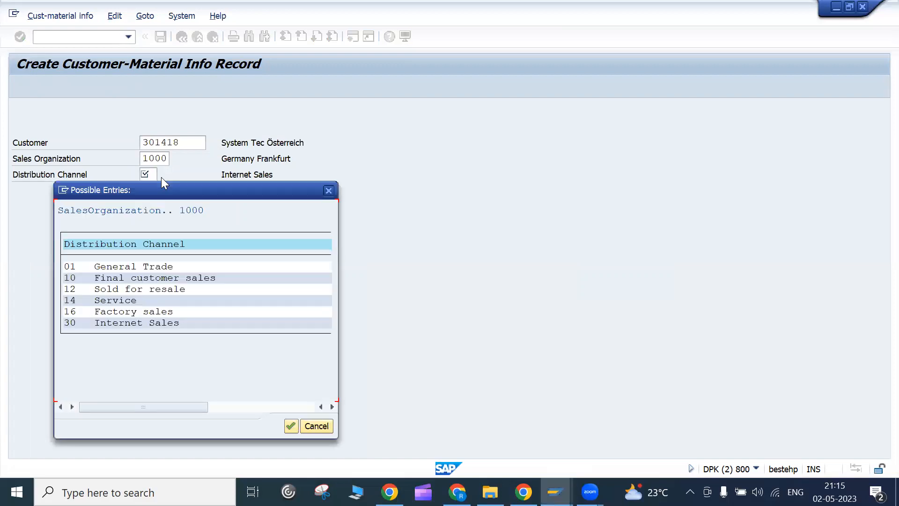
double_click(156, 323)
key(Return)
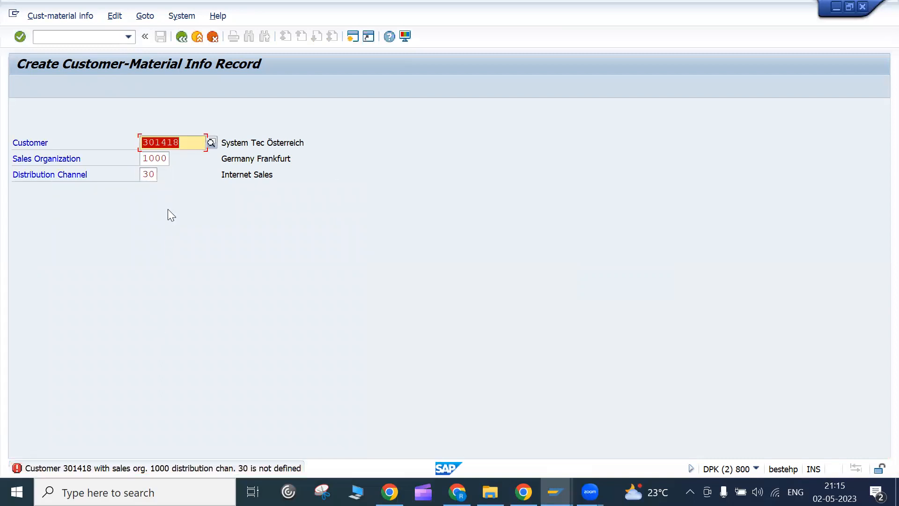
click(151, 175)
click(160, 176)
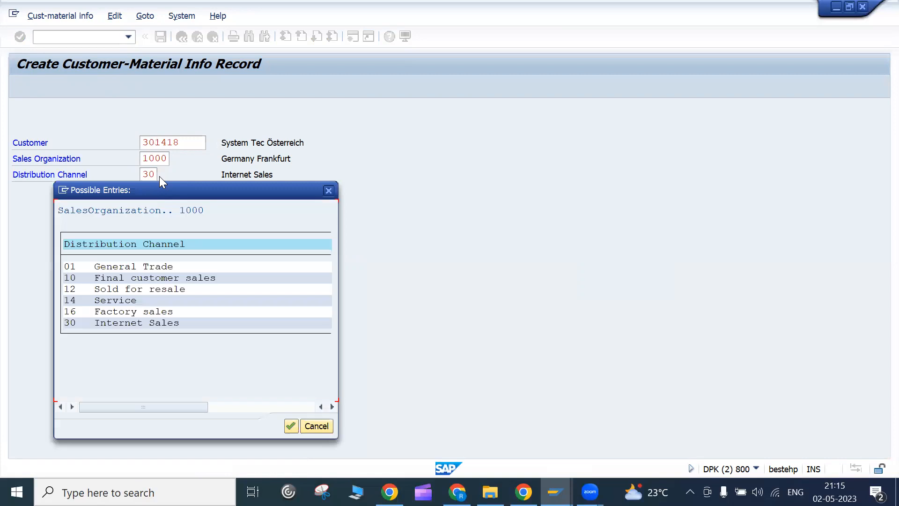
double_click(138, 277)
key(Return)
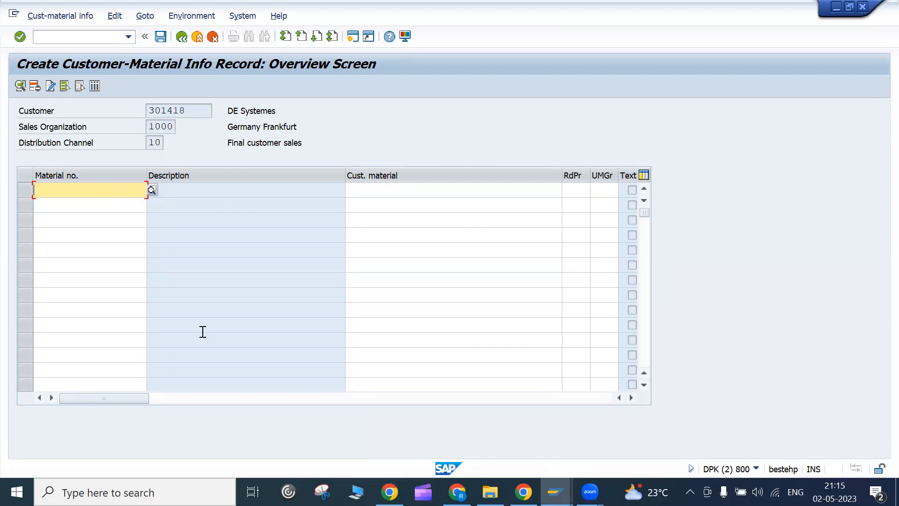
- In the other session, display material HT-1075 on its Basic Data 1 view via /nmm03
mouse_move(555, 492)
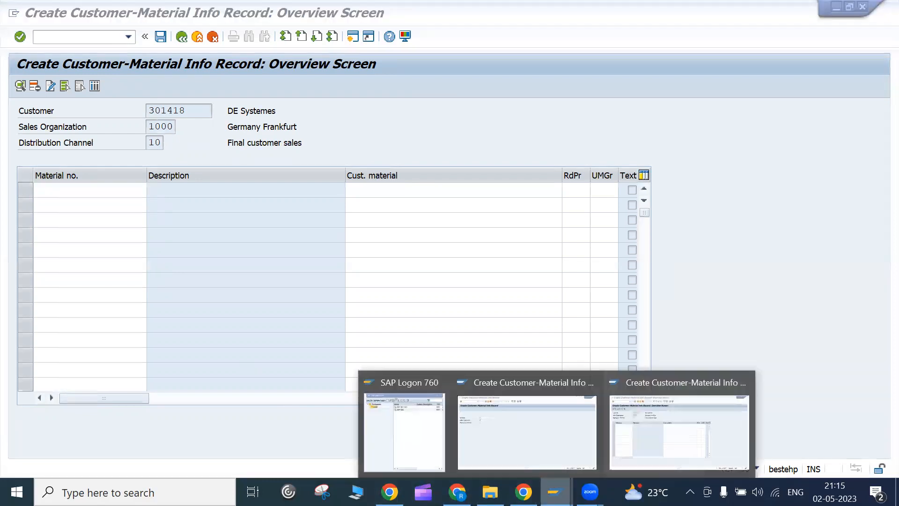
click(540, 445)
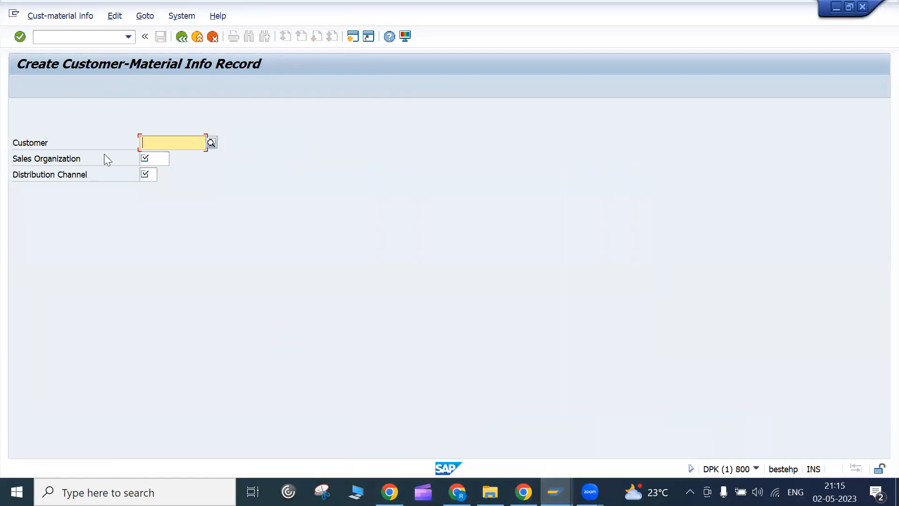
click(48, 35)
text(/n)
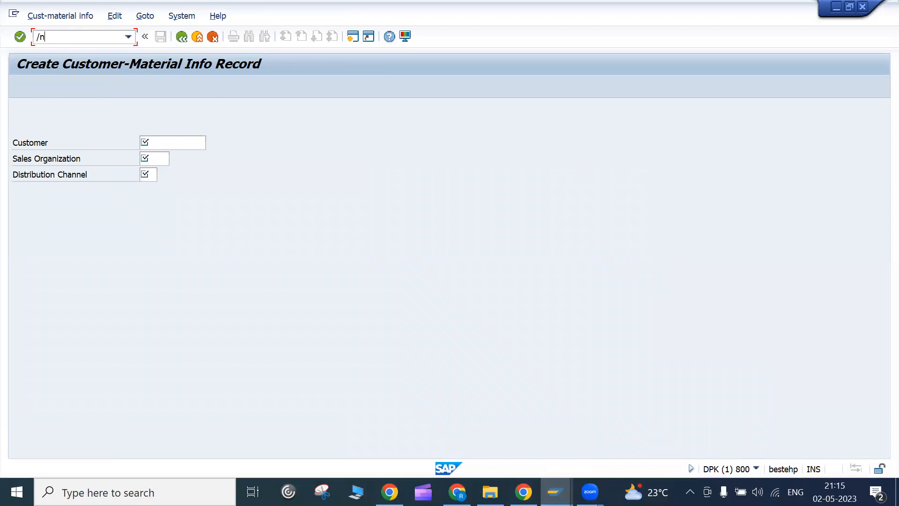
text(mm03)
key(Return)
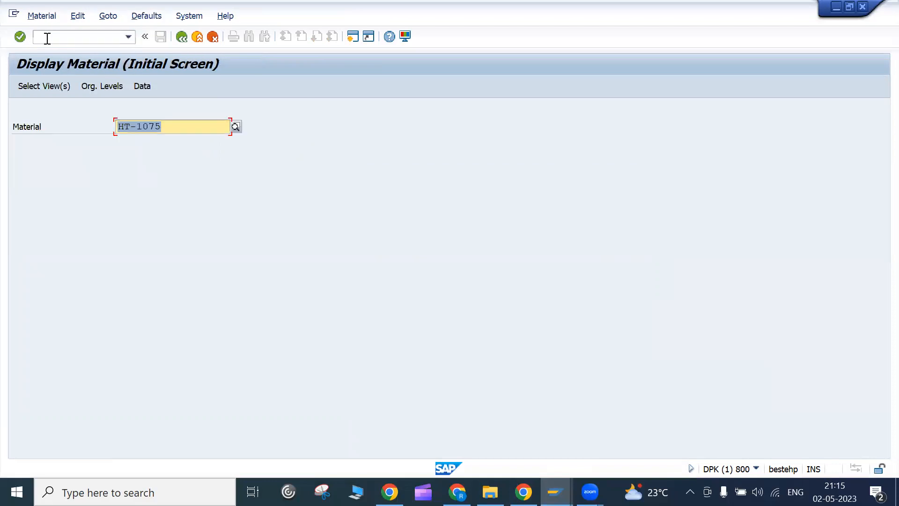
click(169, 128)
key(Return)
click(258, 153)
key(Return)
- Copy material number HT-1075 (500 GB Harddrive) into the info record's first material row
click(298, 147)
drag(132, 143, 76, 142)
key(ctrl+c)
click(89, 145)
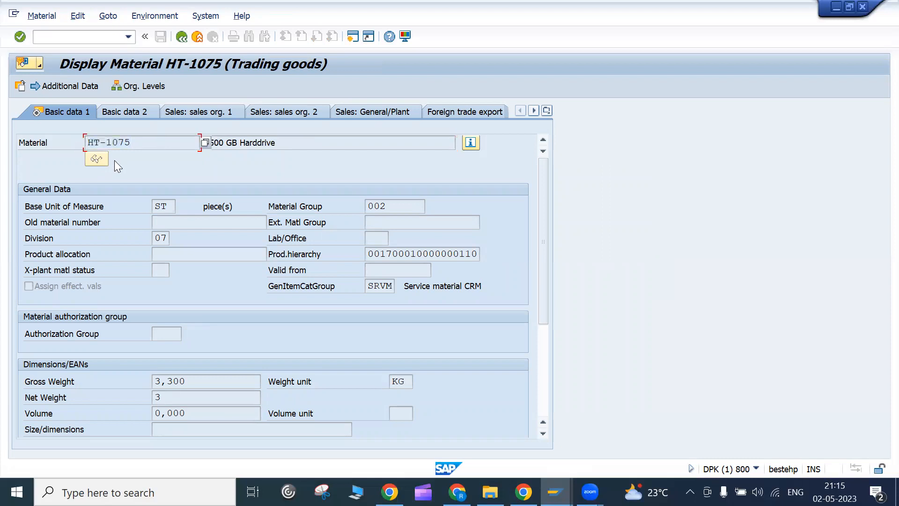
click(290, 139)
key(alt+Tab)
key(ctrl+v)
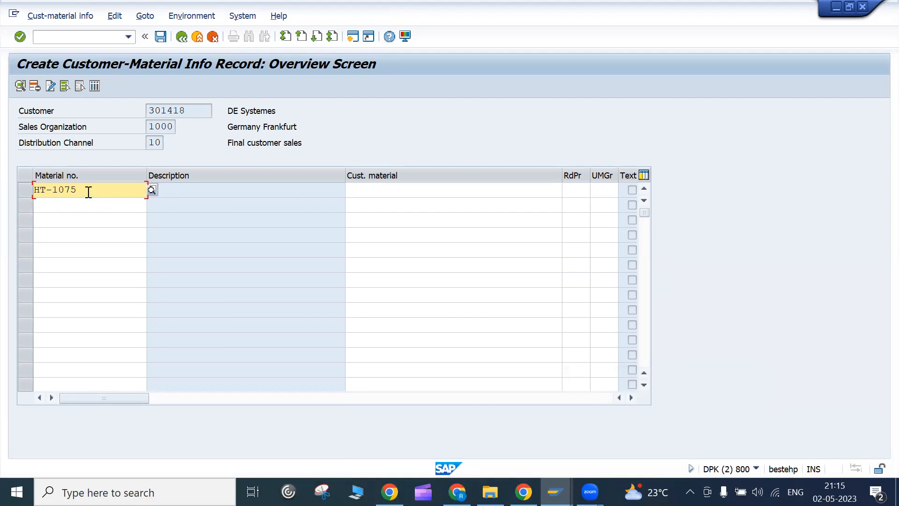
- Enter '500 GB harddisk' as the row's customer material, fixing the typo
drag(88, 192, 20, 183)
key(ctrl+c)
click(372, 193)
key(ctrl+v)
key(alt+Tab)
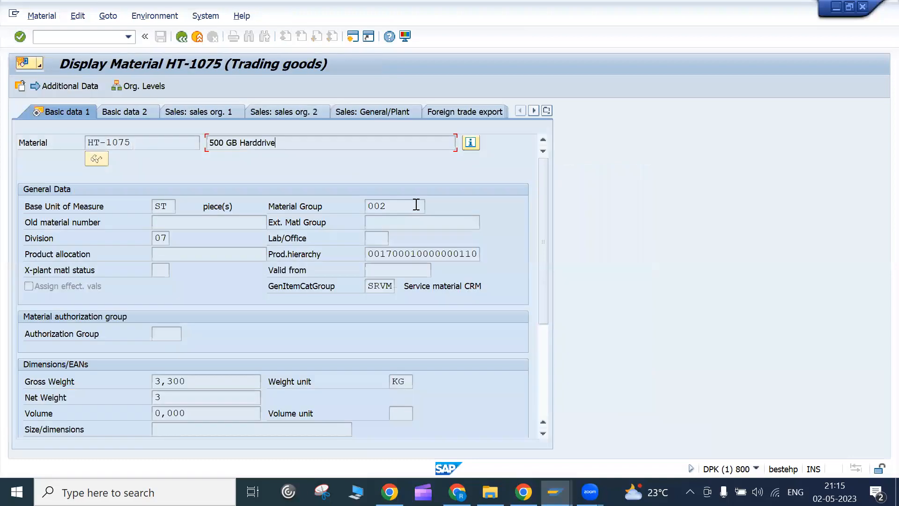
key(alt+Tab)
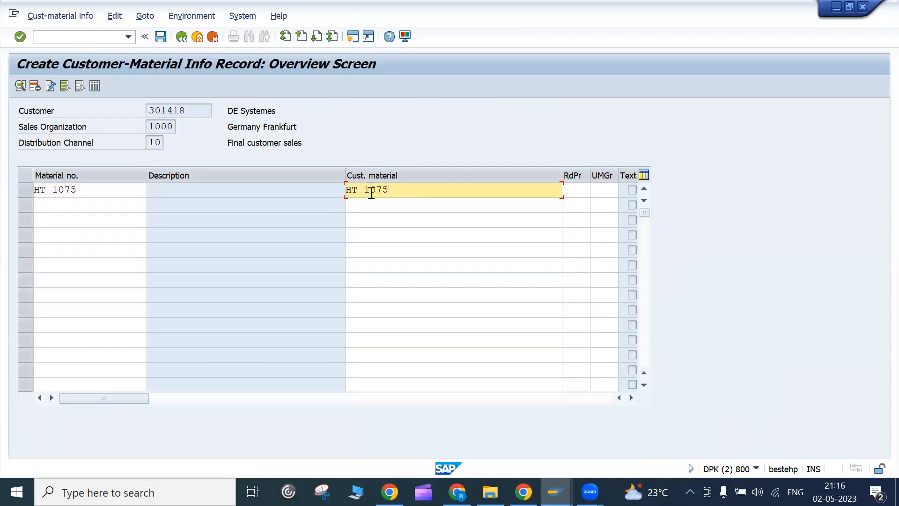
key(BackSpace)
key(BackSpace)
key(BackSpace)
key(BackSpace)
key(BackSpace)
key(BackSpace)
text(500 GB h)
text(rddisk)
click(396, 189)
text(a)
- Validate the HT-1075 row, which reports it undefined for sales org 1000, channel 10
drag(442, 189, 347, 190)
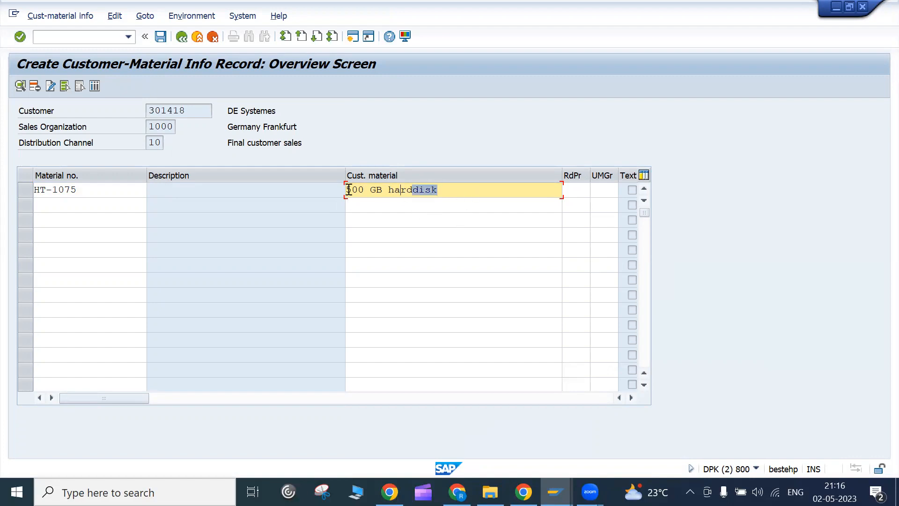
click(347, 189)
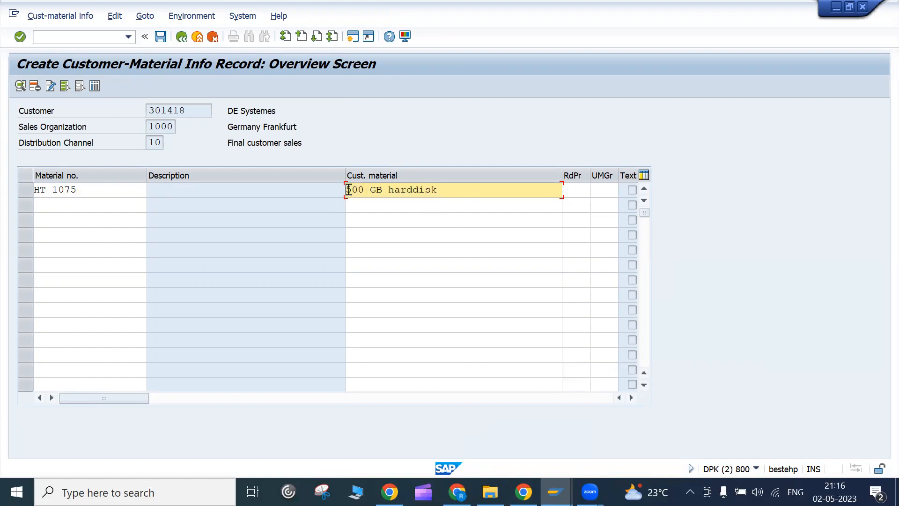
click(96, 191)
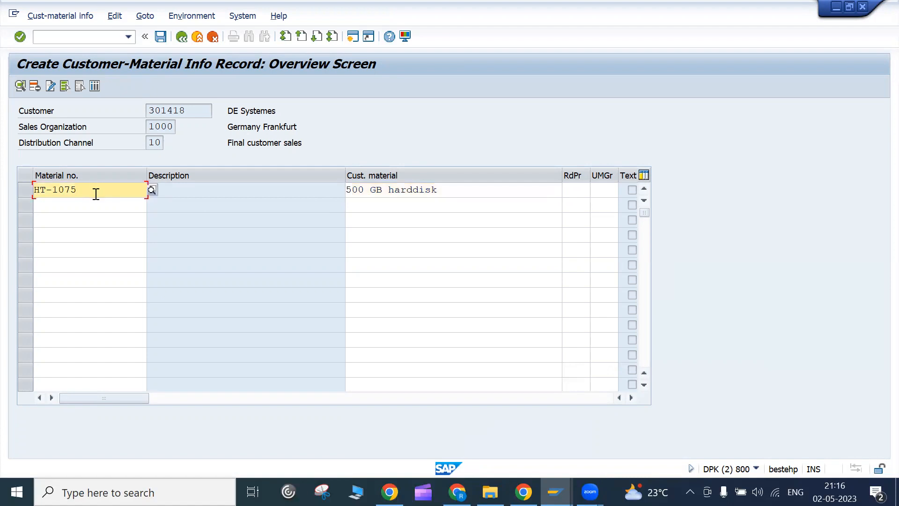
key(Return)
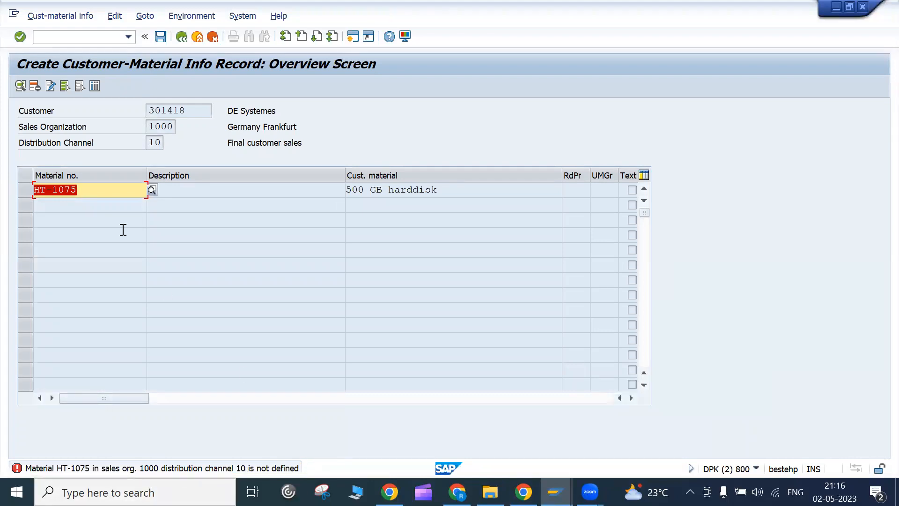
- Replace HT-1075 with Ball bearing 102-510, searched in sales org 1000, channel 10
click(150, 189)
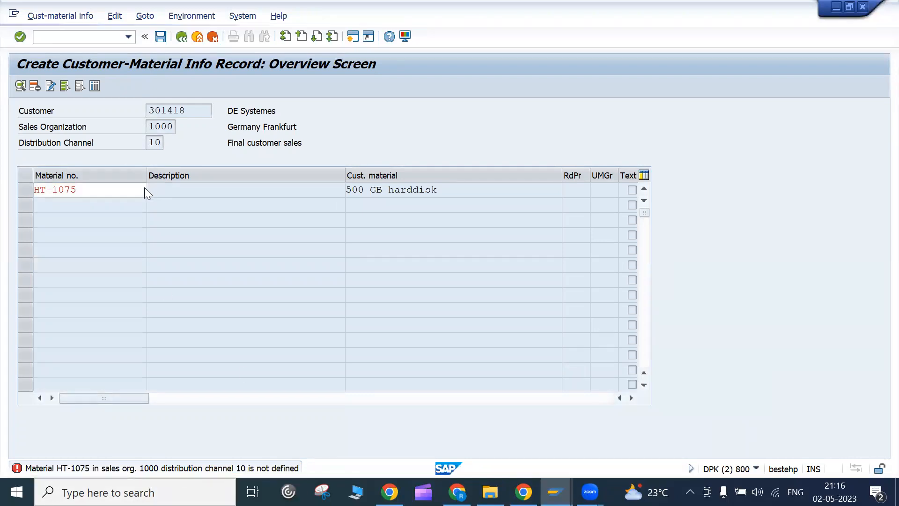
click(144, 188)
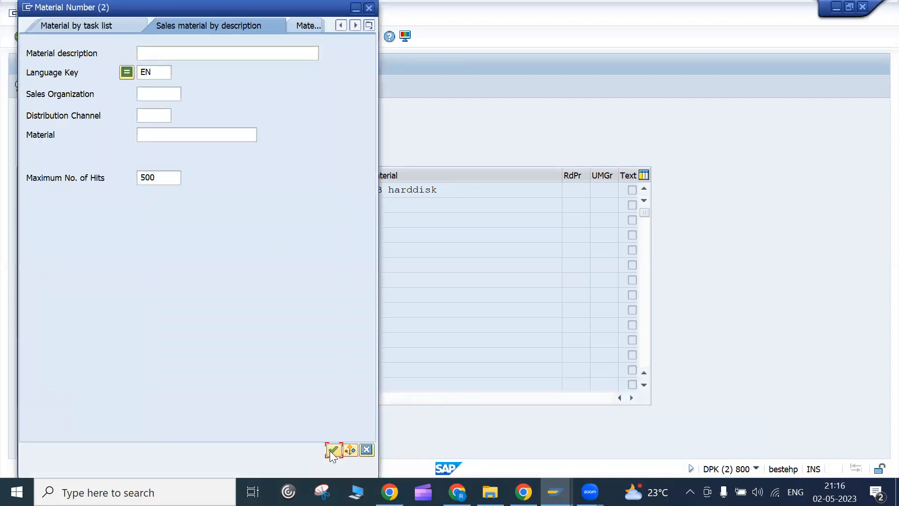
click(333, 450)
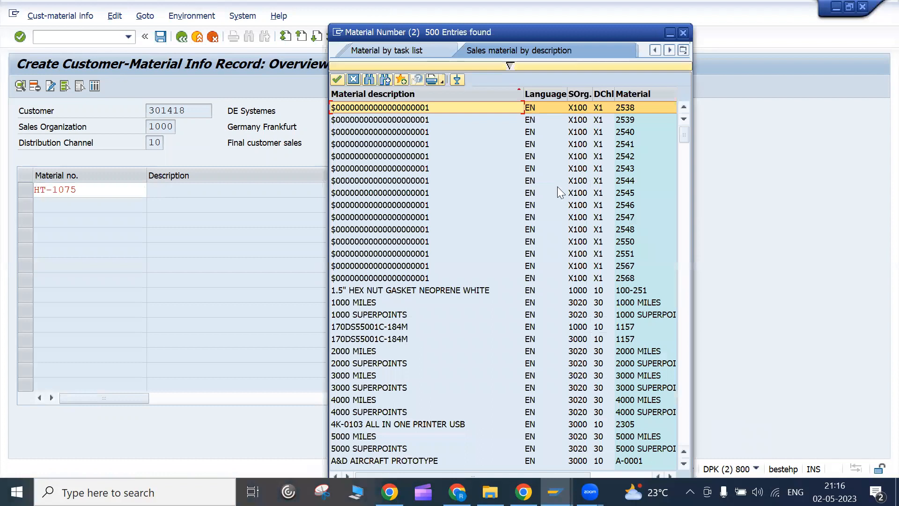
click(510, 65)
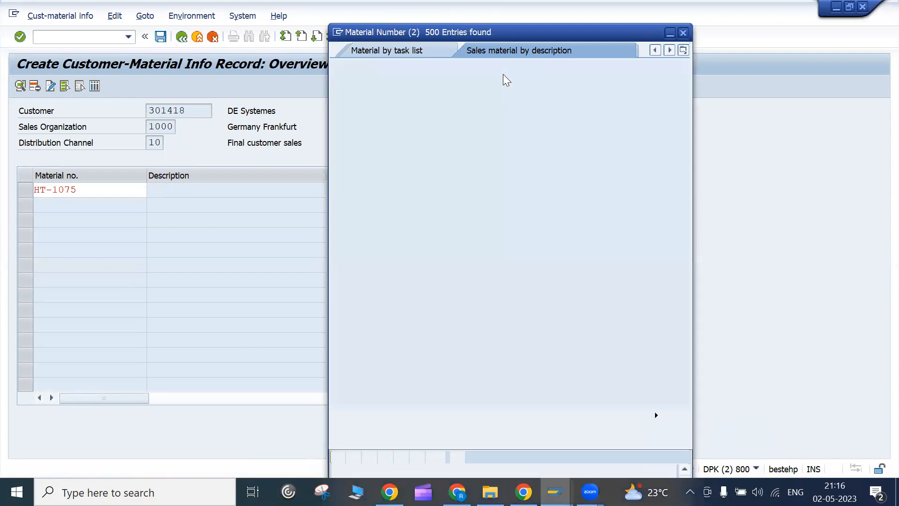
click(462, 120)
text(1000)
click(473, 135)
text(10)
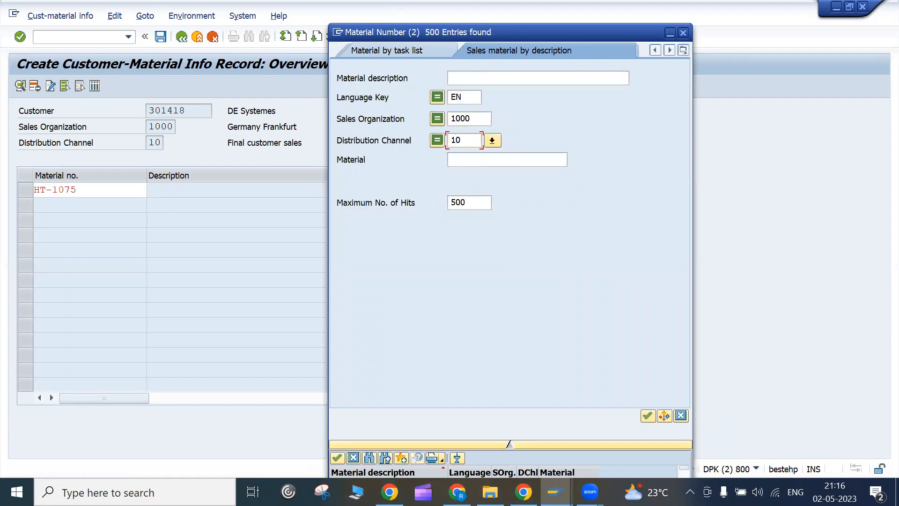
click(649, 415)
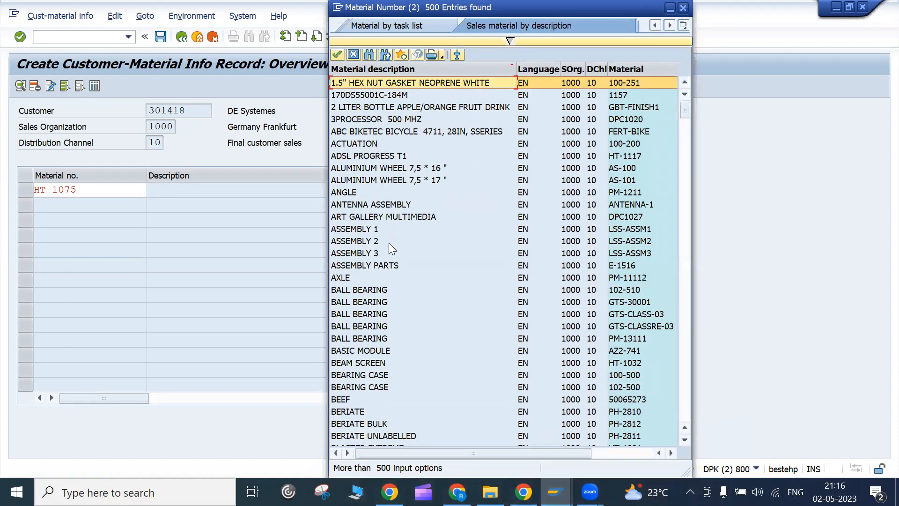
double_click(370, 290)
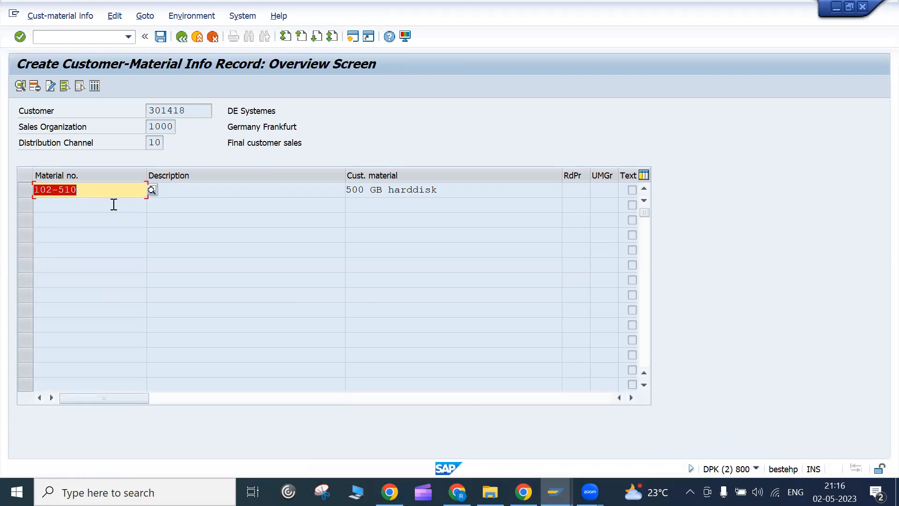
key(Return)
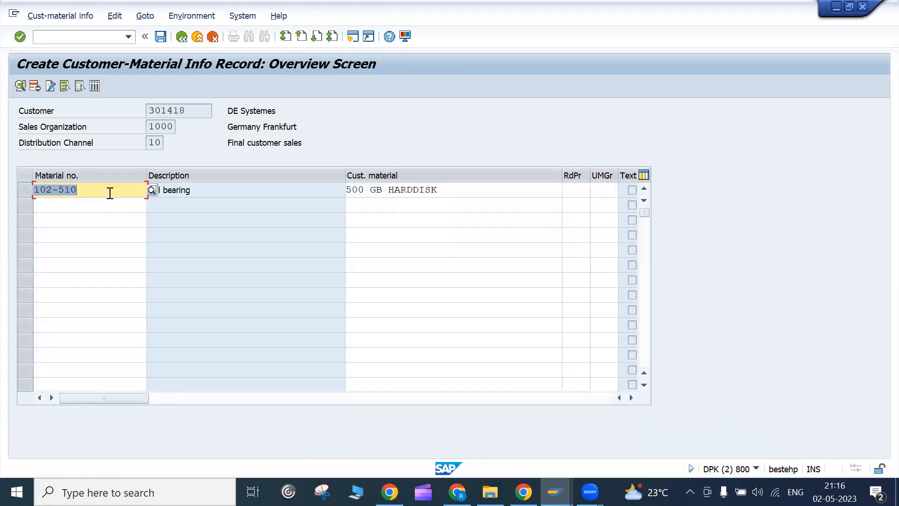
- Change the customer material to '100-03 ball bearing' and confirm the row
click(114, 189)
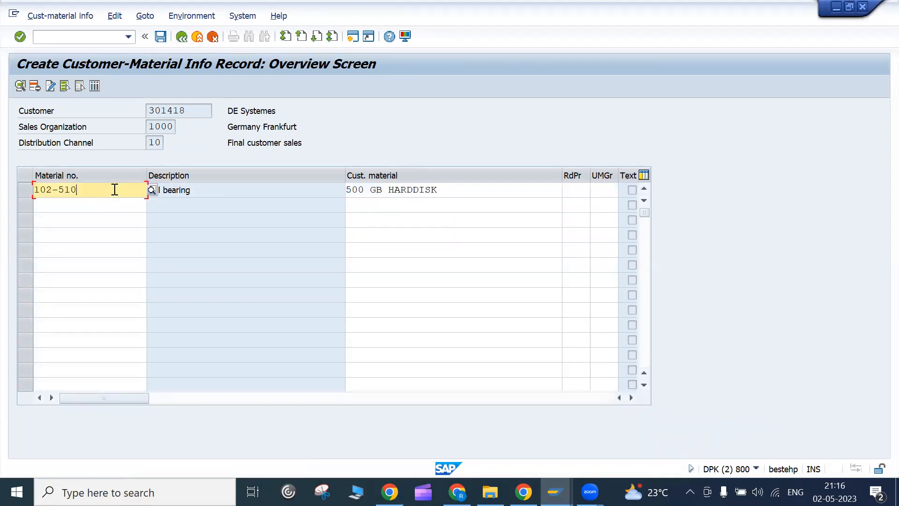
click(192, 190)
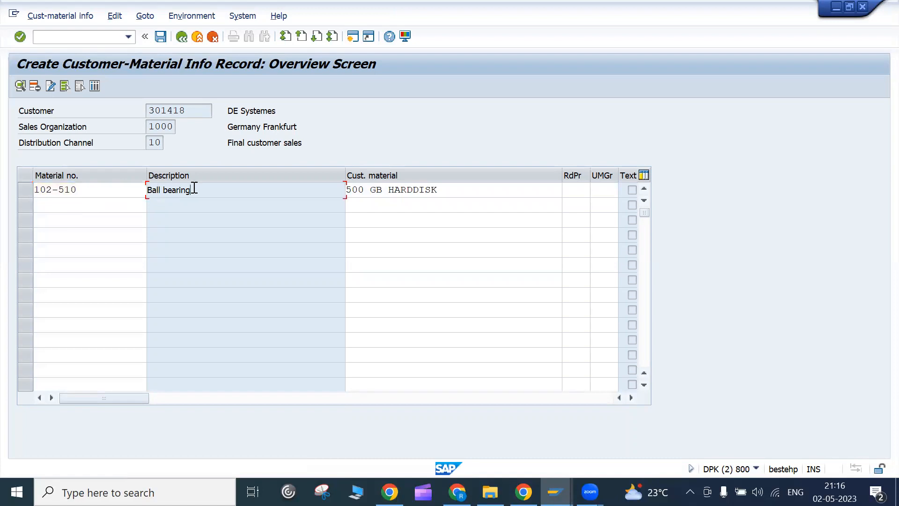
drag(87, 191, 23, 184)
click(60, 196)
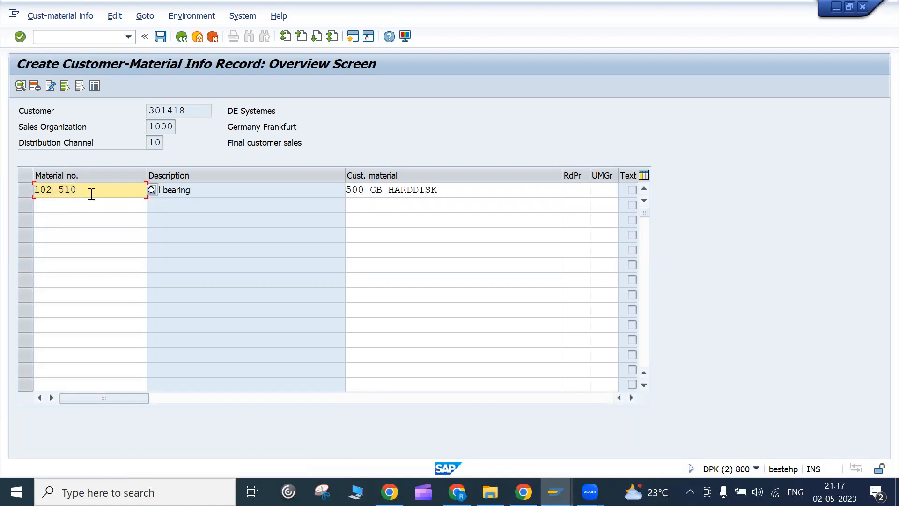
click(476, 192)
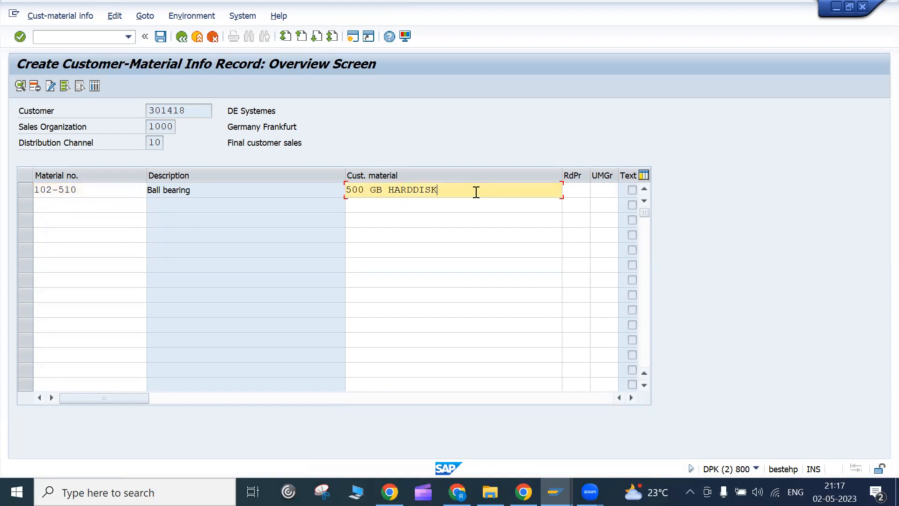
key(shift+Home)
key(BackSpace)
text(500)
key(BackSpace)
key(BackSpace)
key(BackSpace)
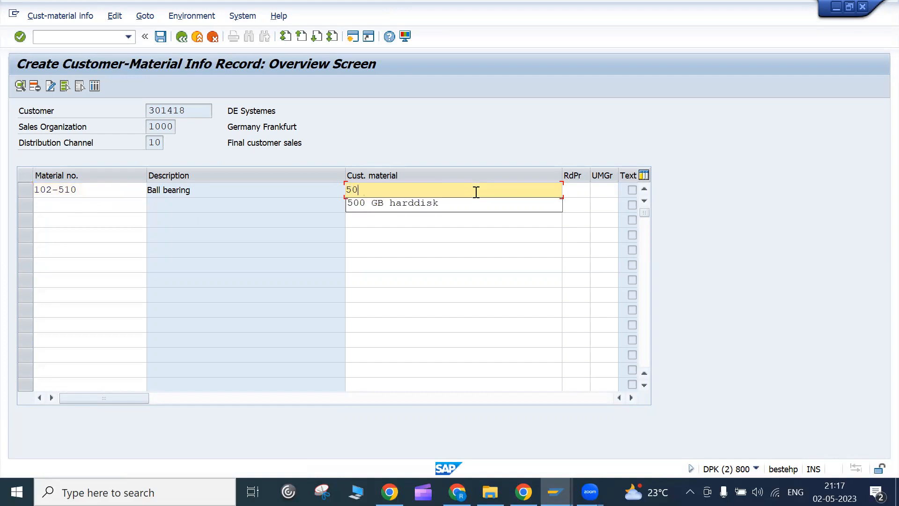
text(100-)
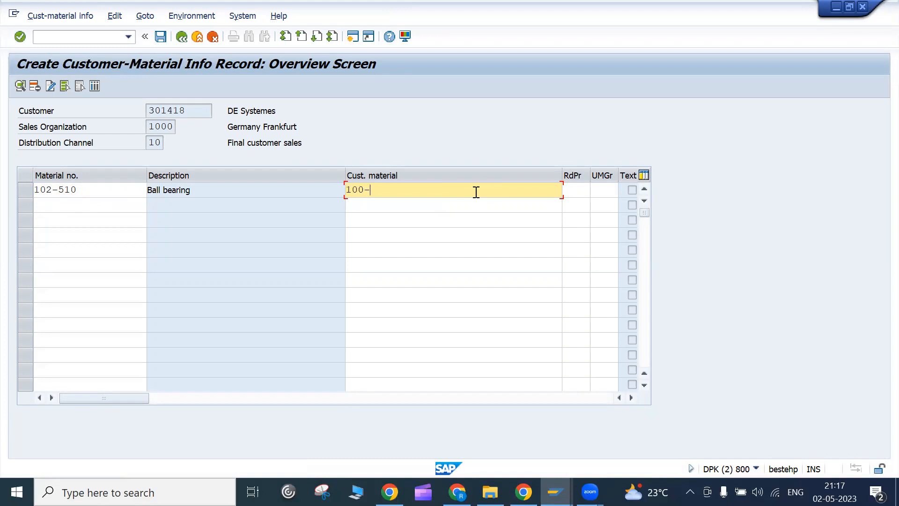
text(03 ball bearing)
key(Return)
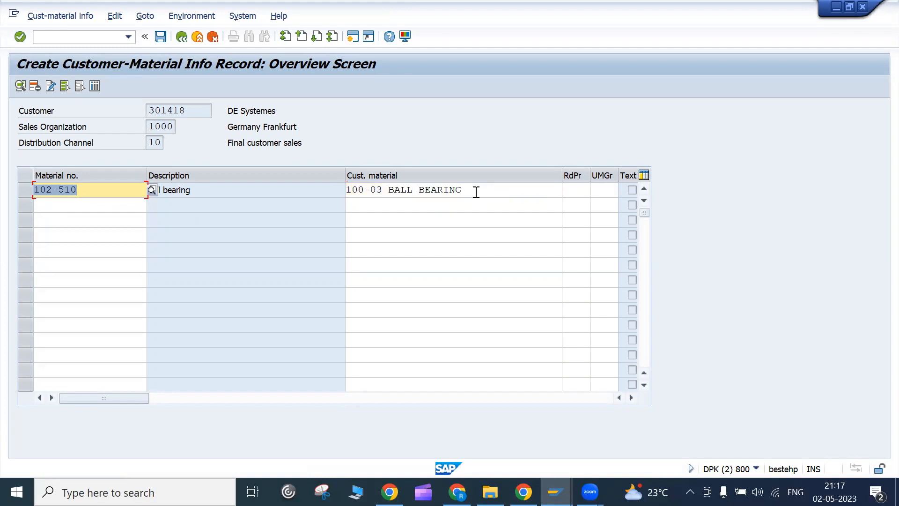
- Review the 102-510 row and save the customer-material info record
click(119, 189)
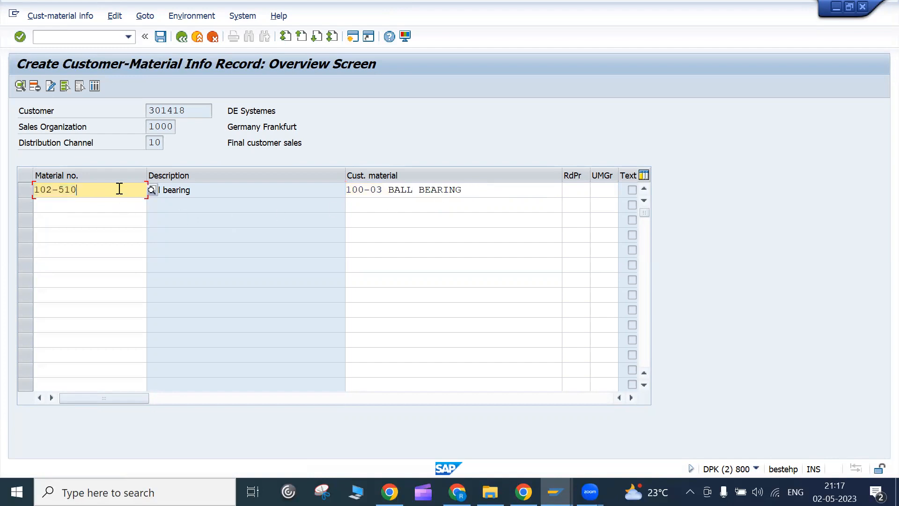
click(483, 193)
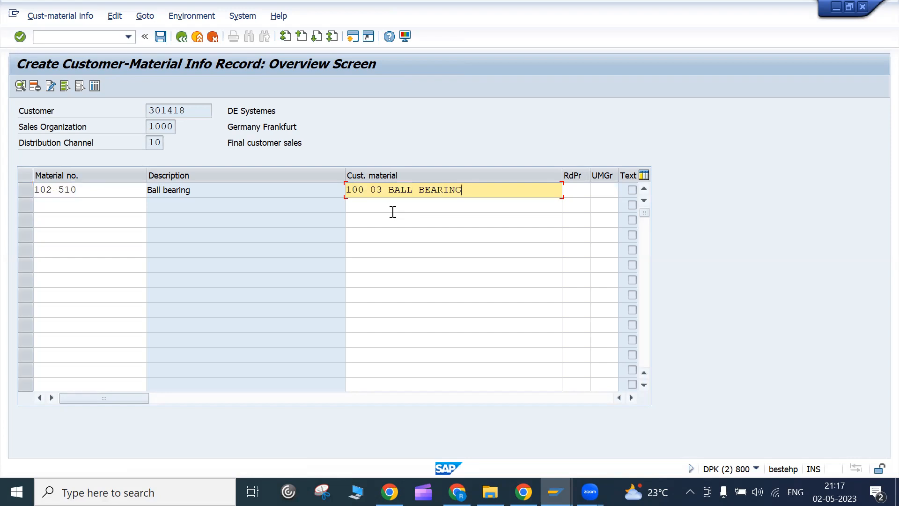
click(118, 192)
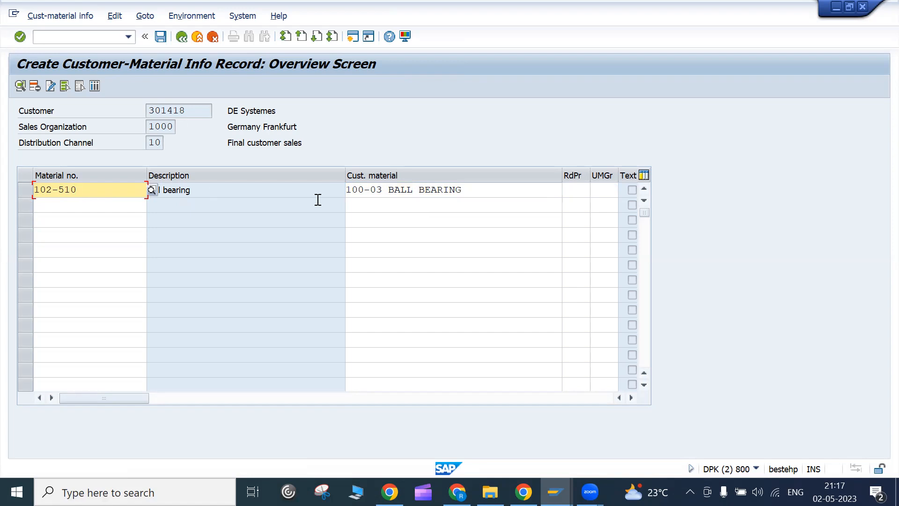
click(364, 189)
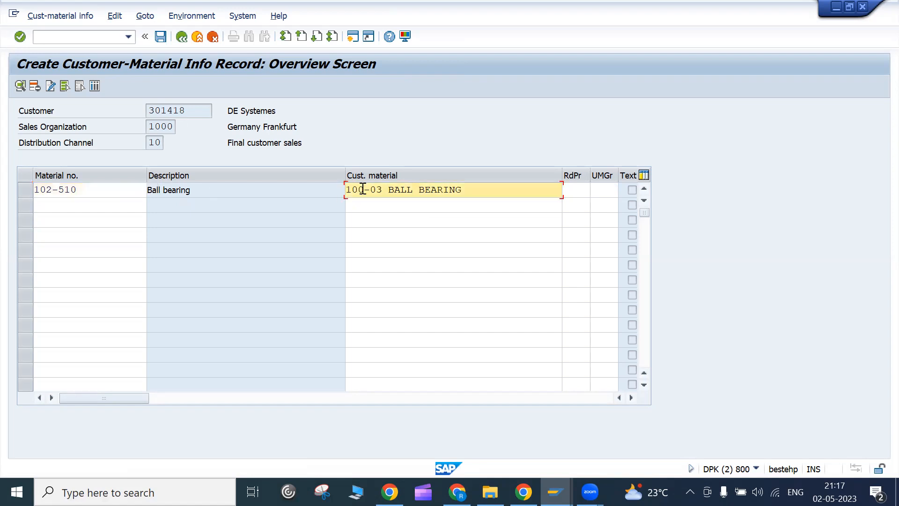
click(160, 37)
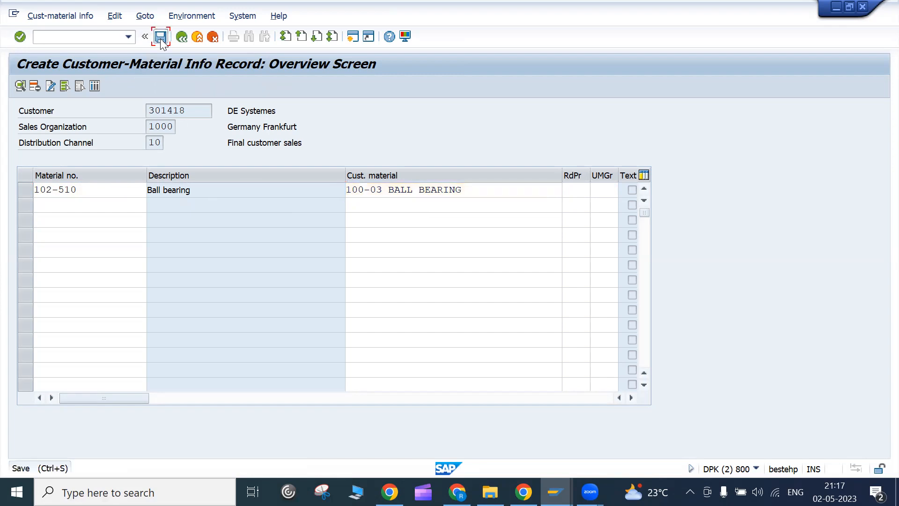
- Continue from the Customer field to the record overview, then return to the initial screen
click(69, 15)
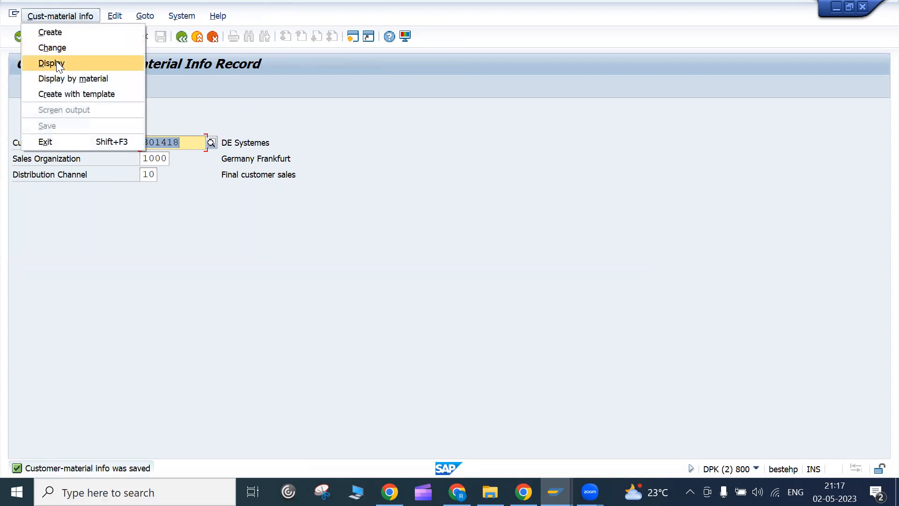
click(237, 127)
click(190, 142)
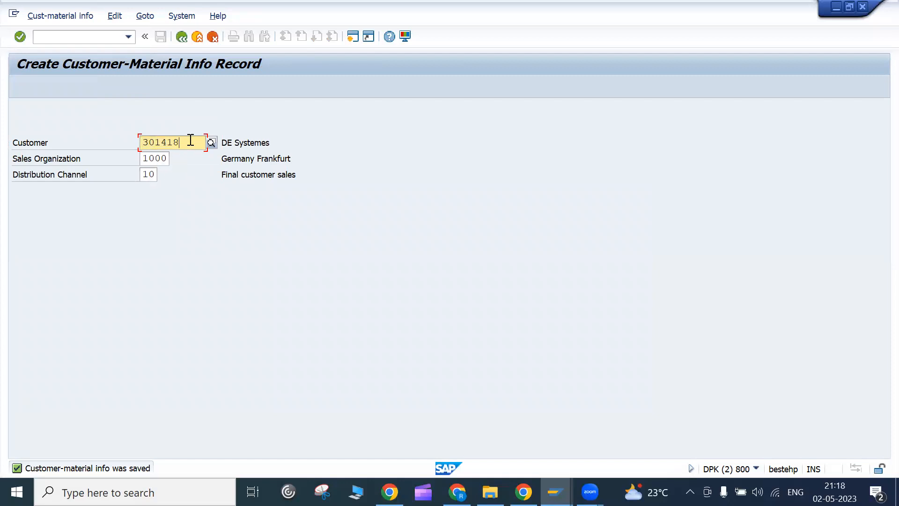
key(Return)
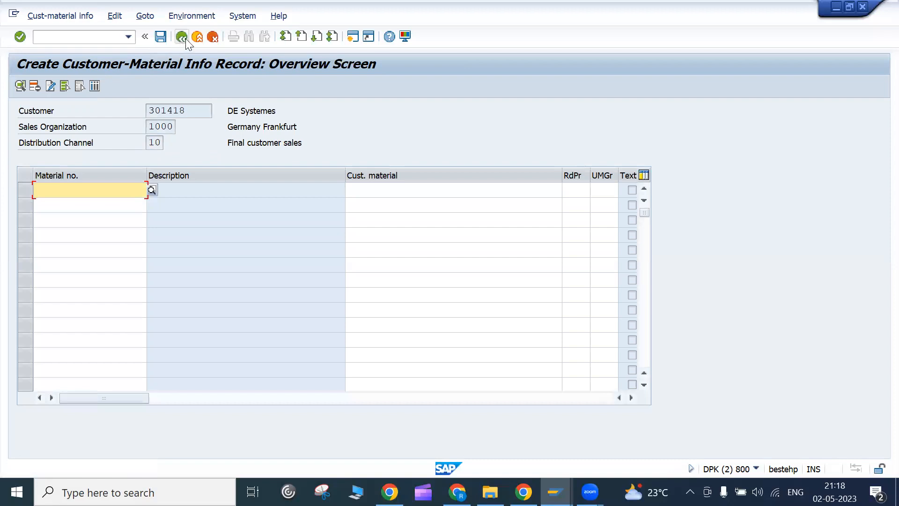
click(181, 36)
- Display customer 301418's info records with the HT-1075 Material filter cleared, showing 102-510 Ball bearing
click(52, 18)
click(48, 66)
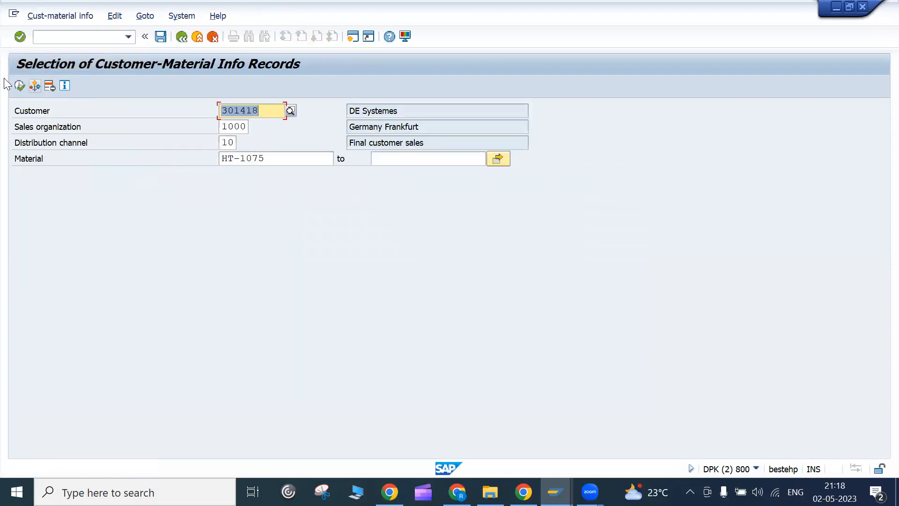
click(18, 85)
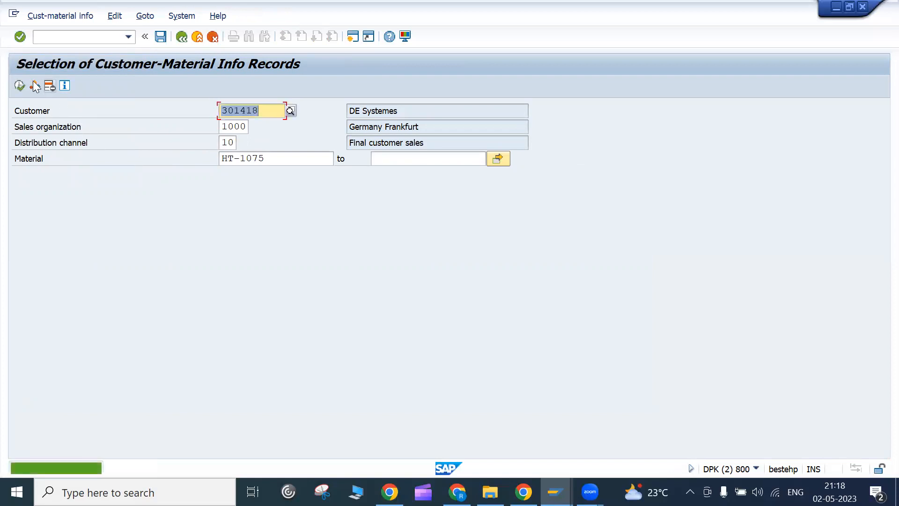
click(19, 86)
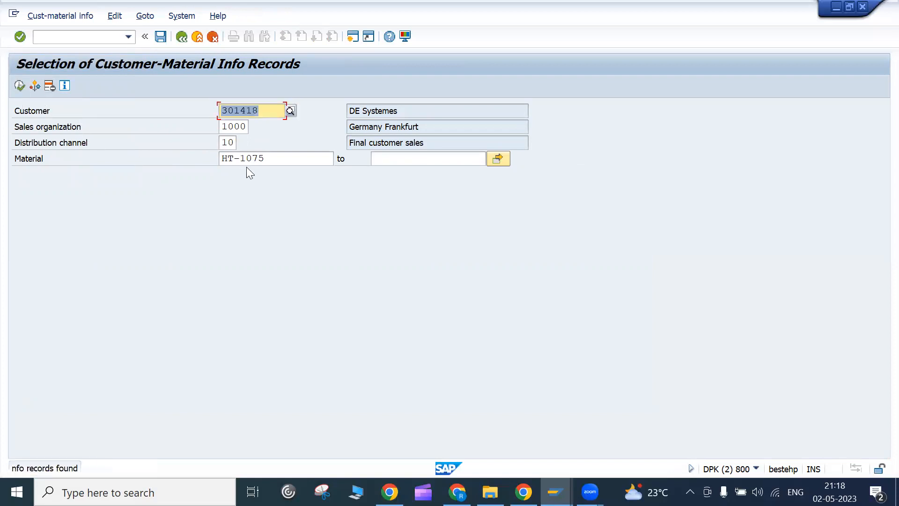
click(273, 158)
key(BackSpace)
key(BackSpace)
key(BackSpace)
key(BackSpace)
key(BackSpace)
key(BackSpace)
key(BackSpace)
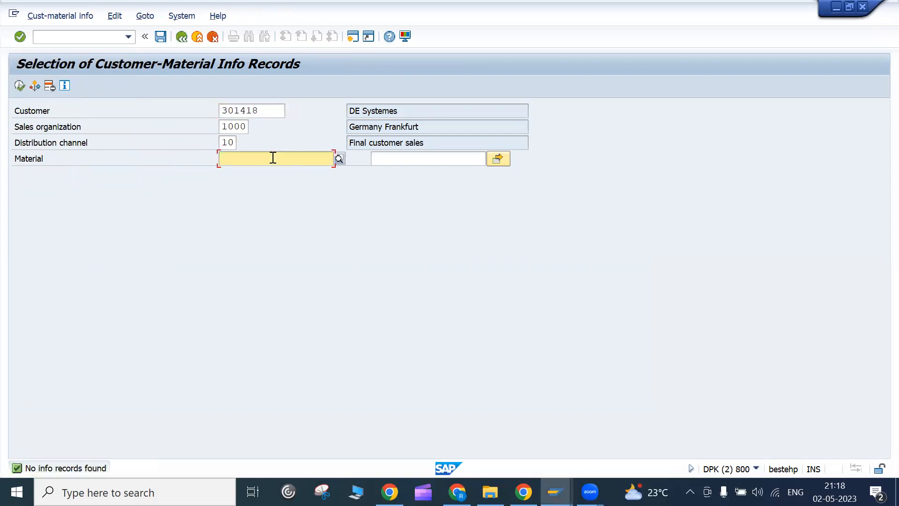
click(19, 86)
click(288, 195)
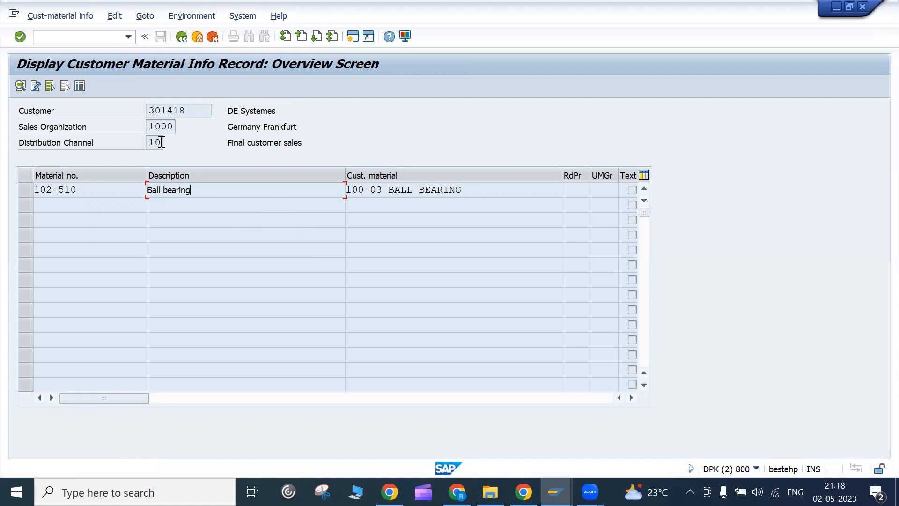
drag(149, 110, 185, 108)
click(185, 107)
drag(102, 187, 9, 177)
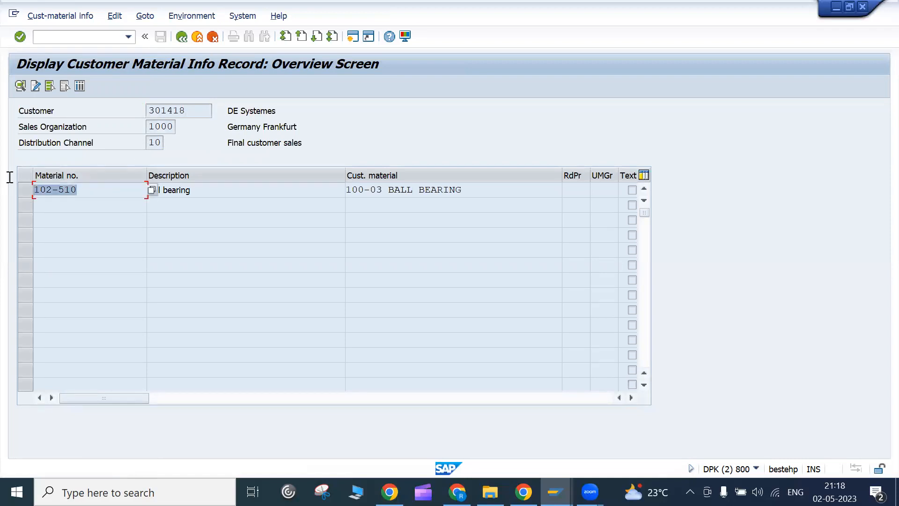
click(247, 189)
click(491, 191)
click(92, 187)
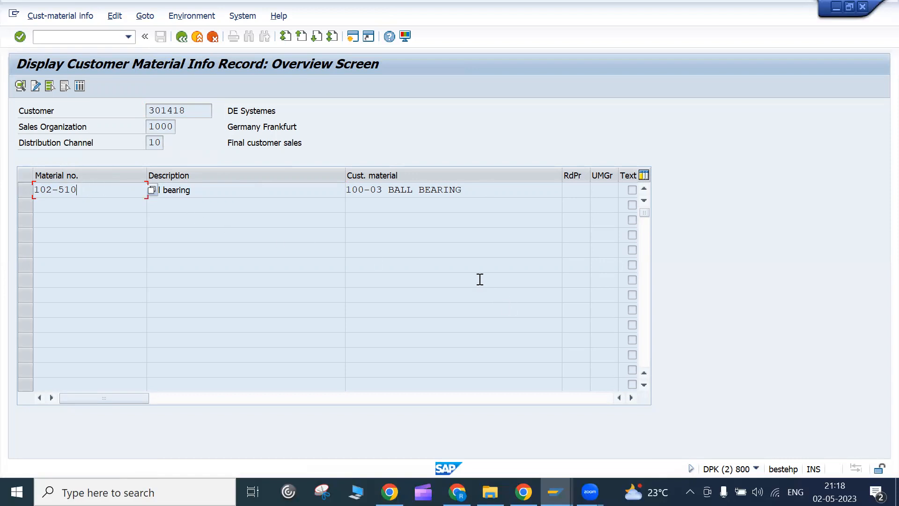
click(225, 193)
drag(201, 192, 88, 173)
drag(204, 190, 55, 174)
drag(183, 190, 112, 187)
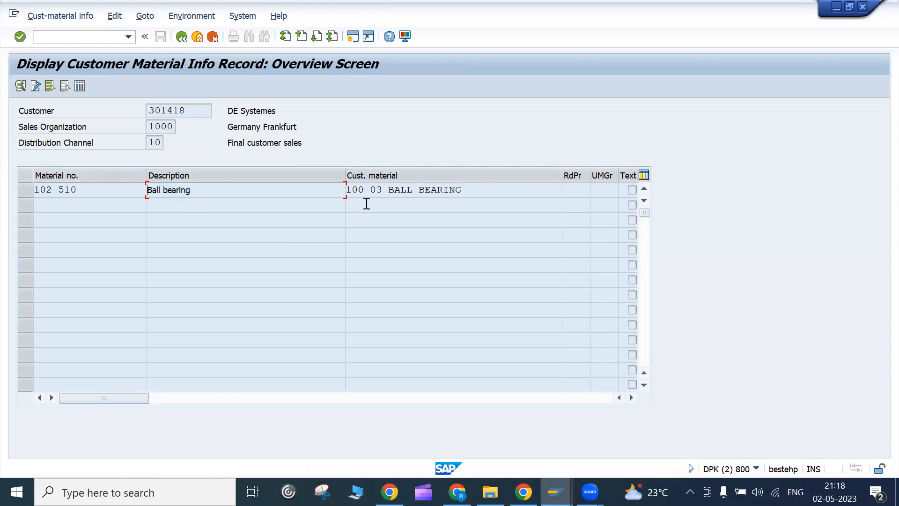
click(401, 175)
click(403, 175)
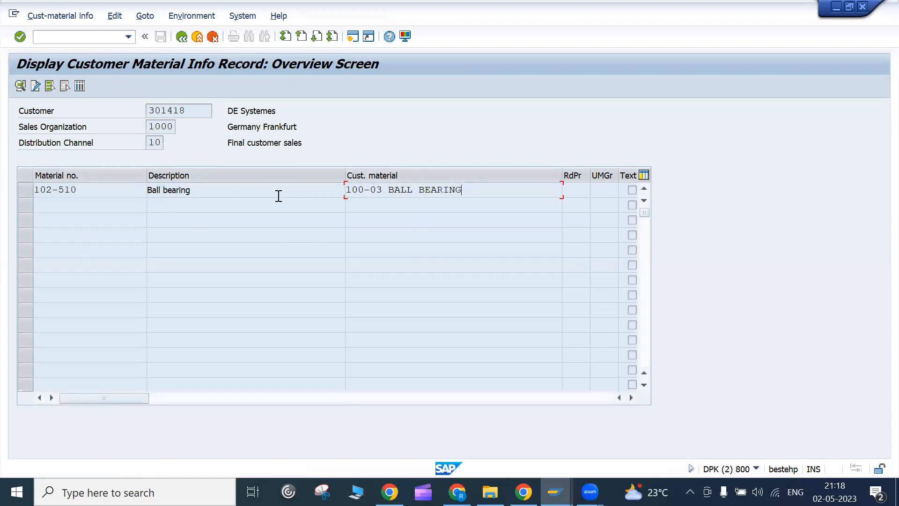
click(195, 192)
drag(92, 188, 9, 168)
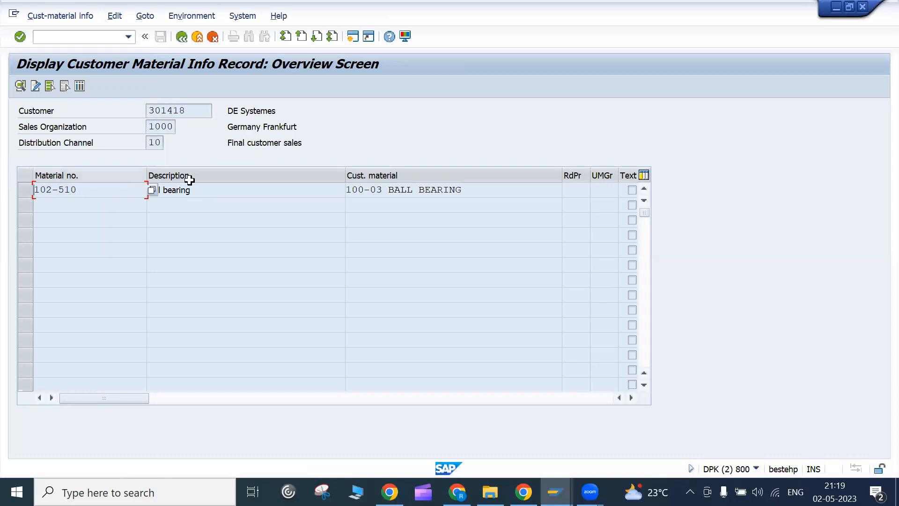
click(243, 191)
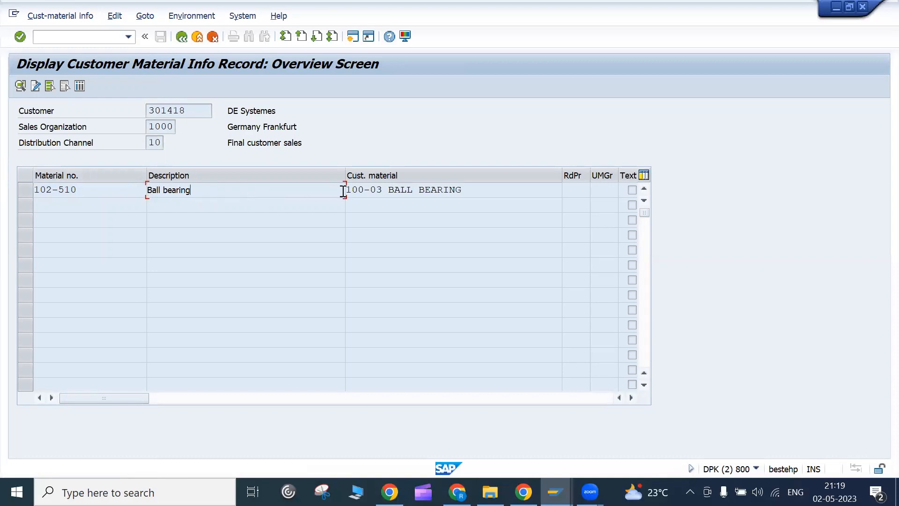
drag(351, 189, 467, 185)
click(467, 185)
drag(463, 190, 286, 178)
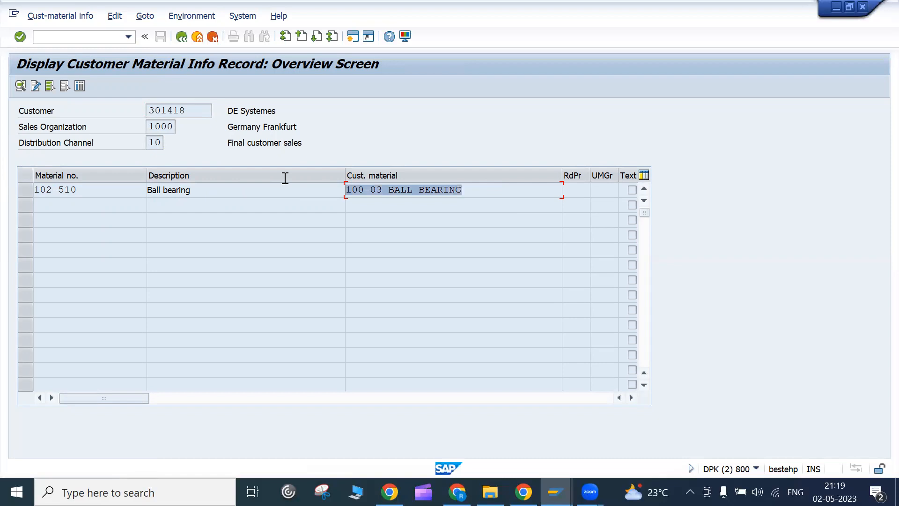
click(349, 188)
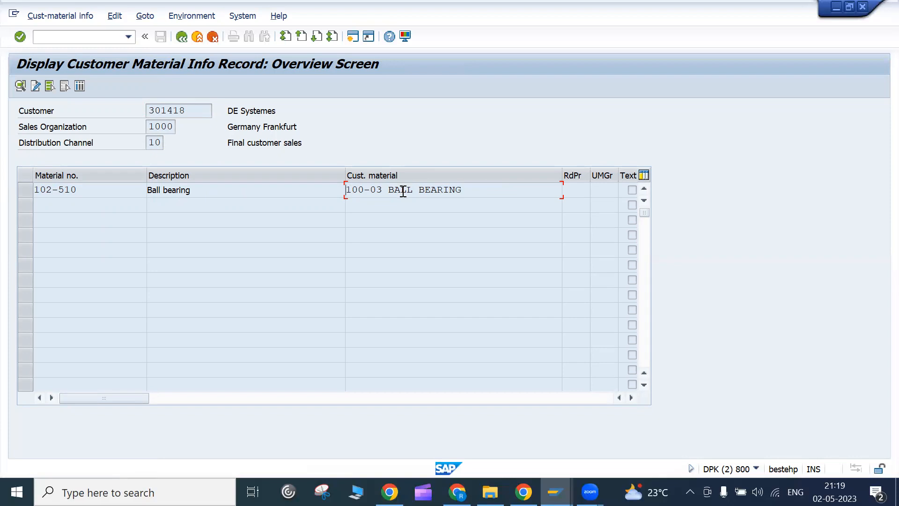
click(193, 111)
drag(201, 114, 96, 99)
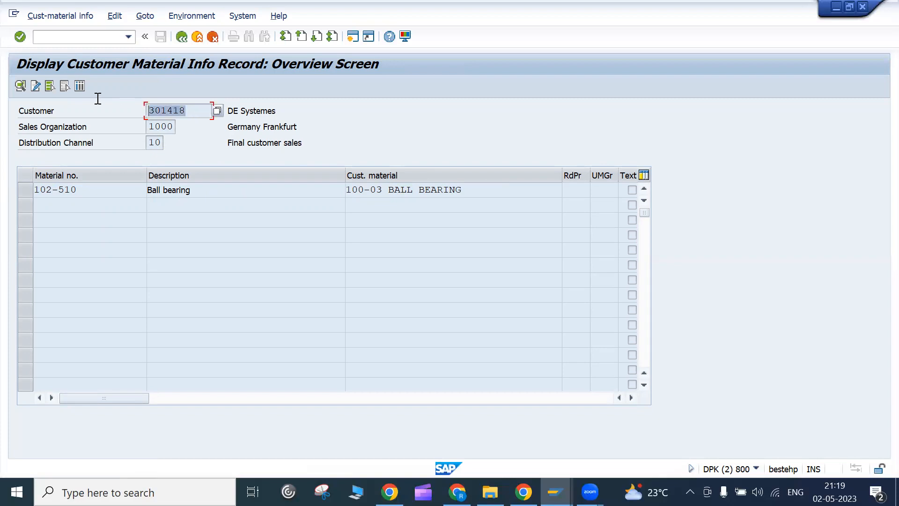
drag(126, 187, 16, 182)
click(16, 182)
click(493, 192)
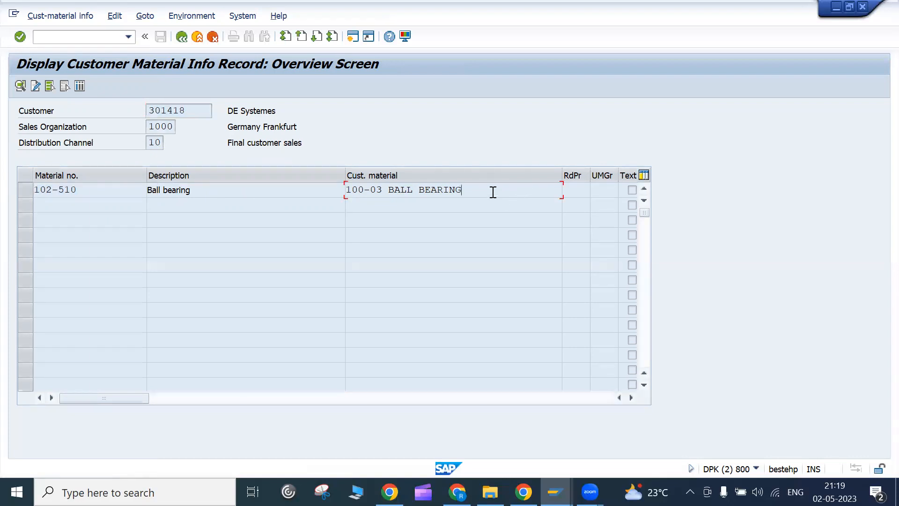
drag(493, 192, 333, 178)
click(333, 177)
drag(488, 196, 343, 187)
click(343, 187)
click(489, 196)
click(94, 36)
- Launch /nspro and open the SAP Reference IMG structure tree
text(/nspro)
key(Return)
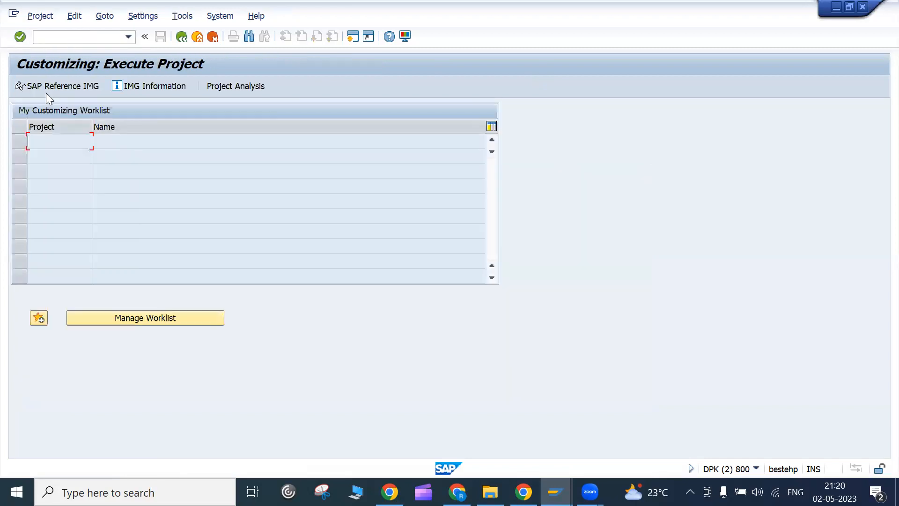
click(45, 90)
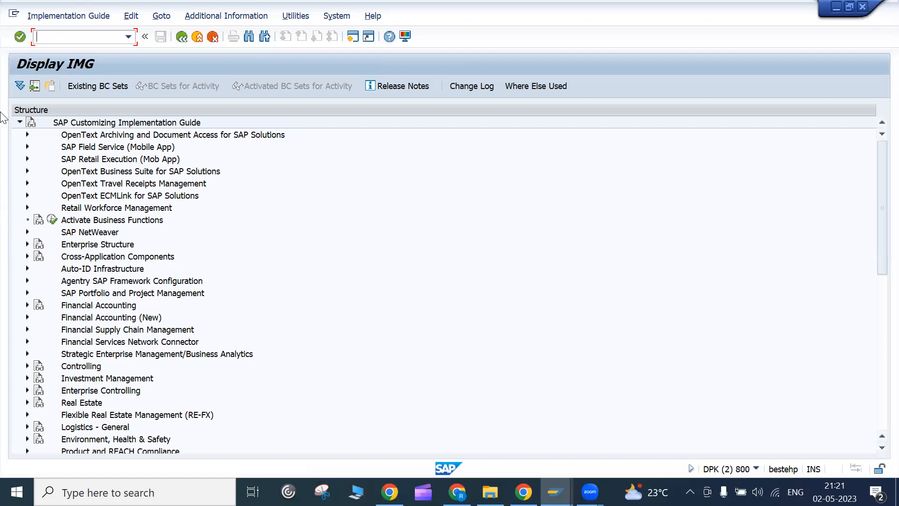
- Run VD53 in a new session and execute the selection for customer 301418's record
text(/ovd53)
key(Return)
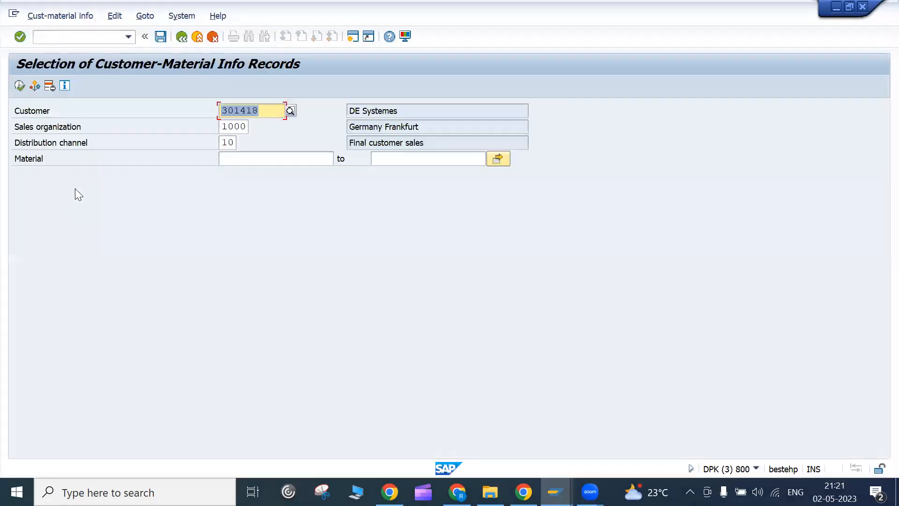
click(20, 86)
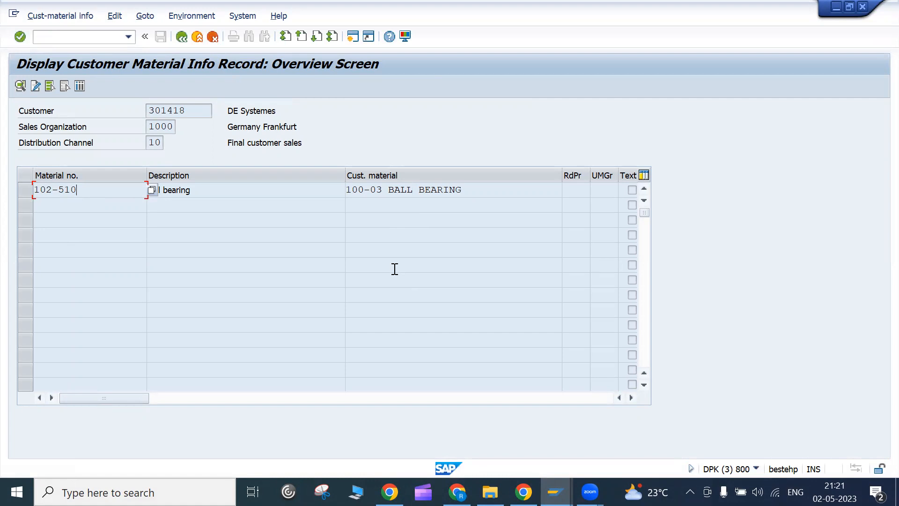
- Inspect the record's material 102-510 Ball bearing and its customer material 100-03 BALL BEARING
click(198, 188)
drag(116, 192, 8, 180)
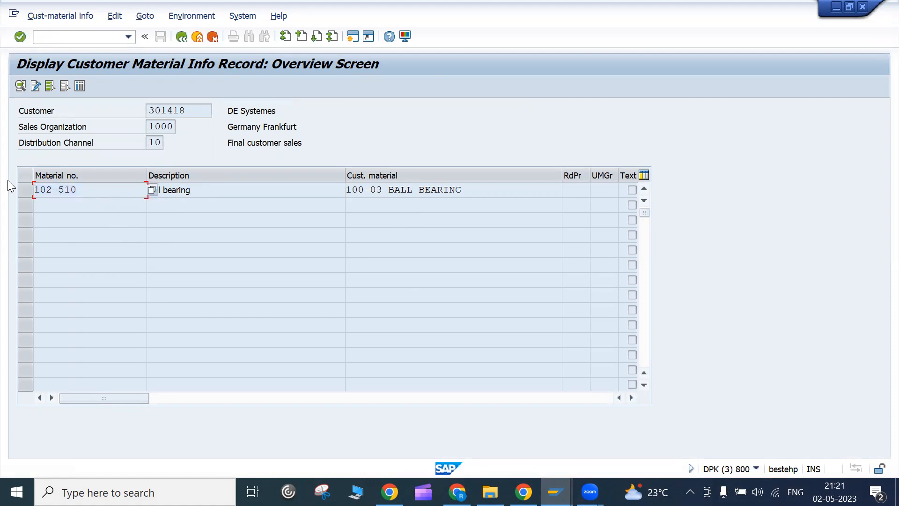
click(41, 189)
click(465, 190)
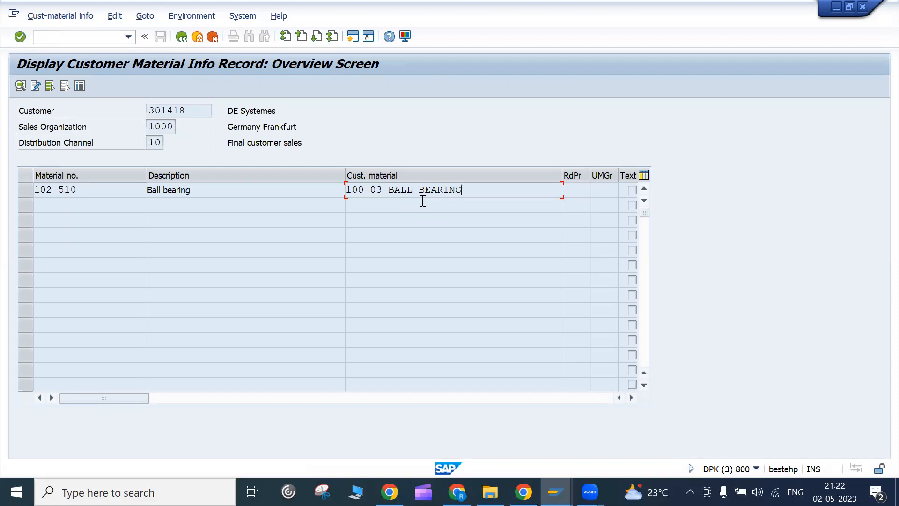
click(57, 190)
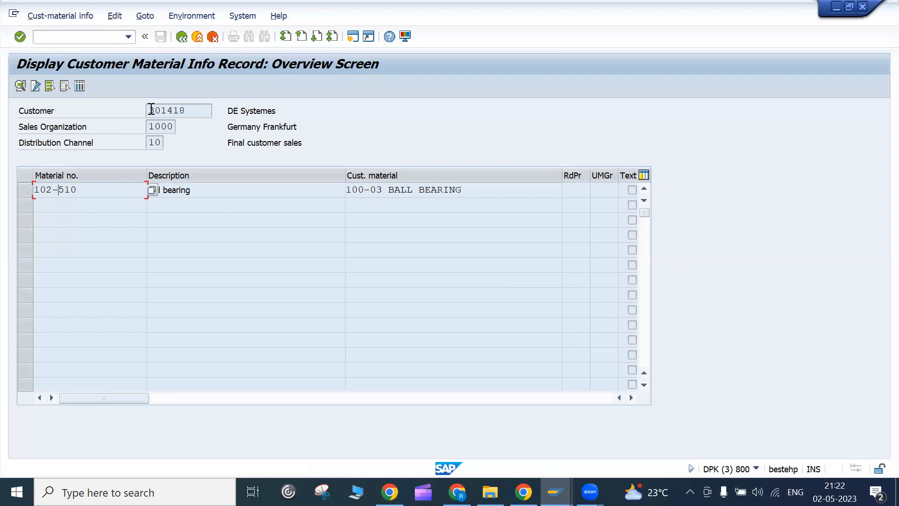
- Check customer number 301418, then bring up previews of the open SAP windows
drag(149, 111, 210, 111)
click(210, 112)
click(187, 116)
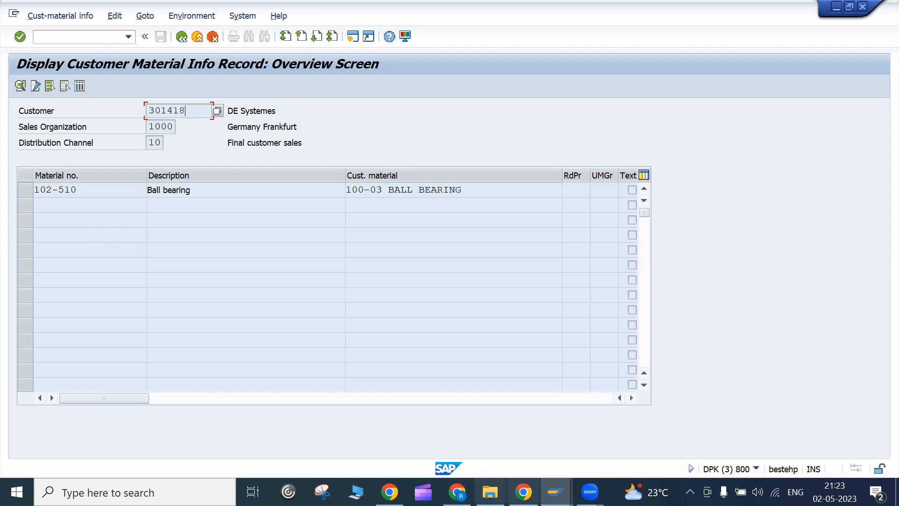
click(555, 492)
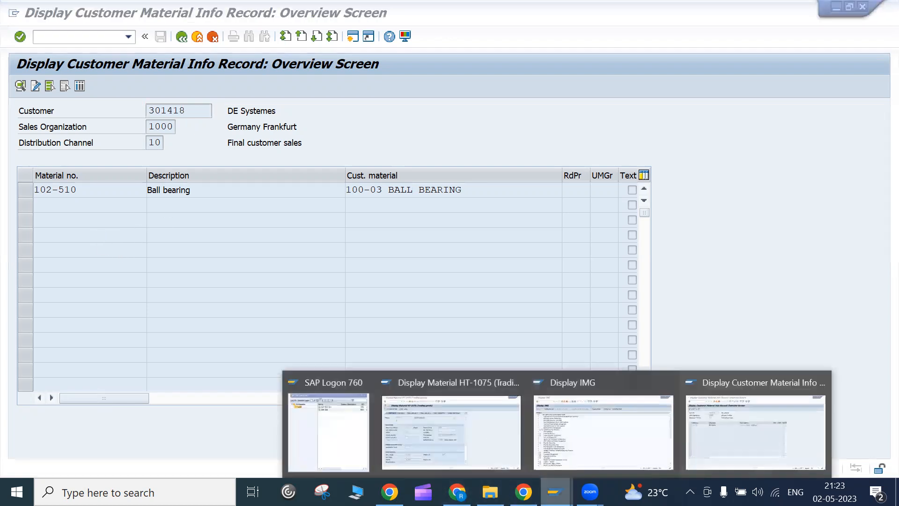
- In the Display IMG window, expand Sales and Distribution > Basic Functions > Partner Determination
click(576, 461)
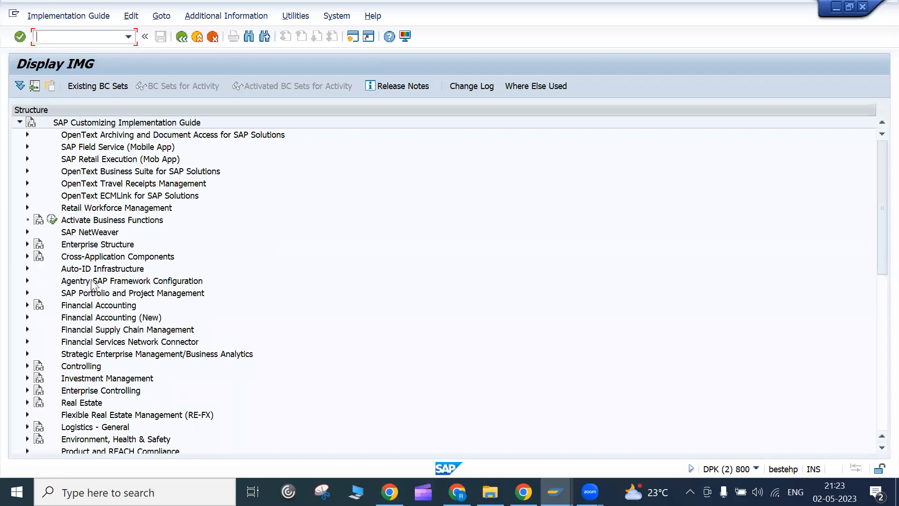
scroll(136, 327, down, 3)
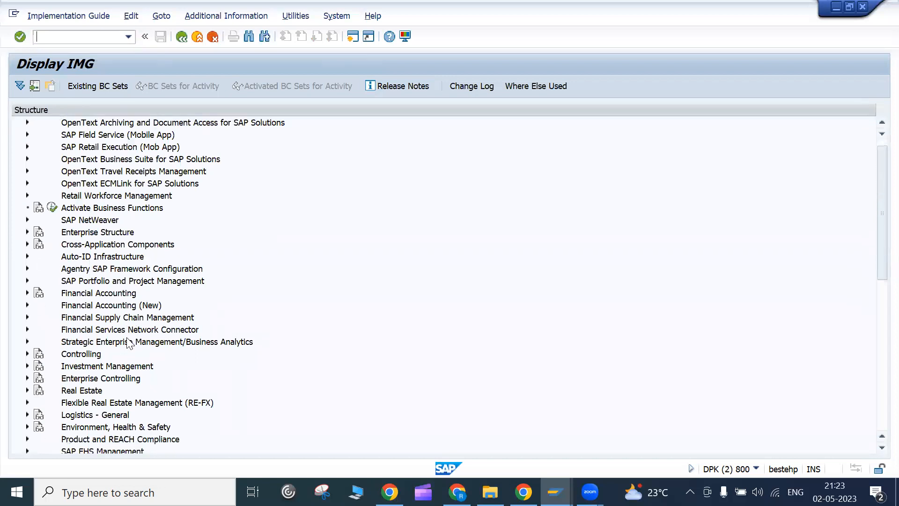
scroll(68, 402, down, 3)
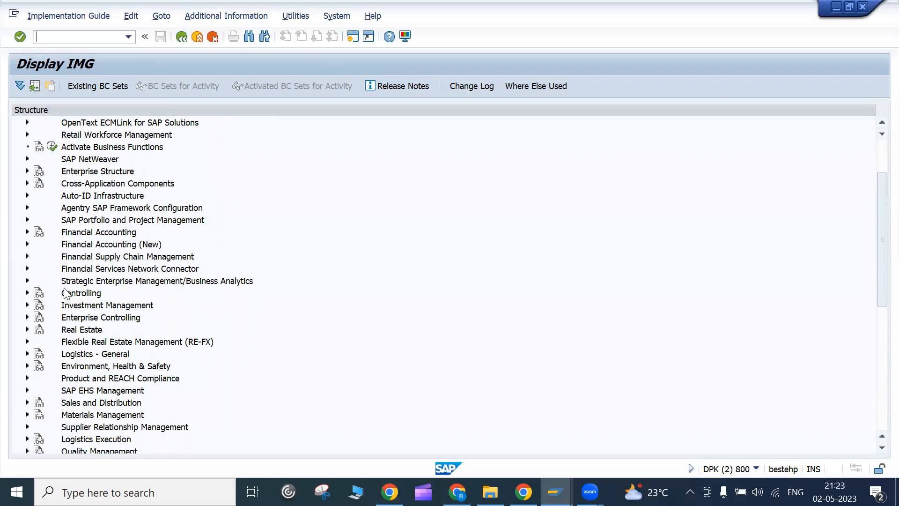
scroll(71, 295, down, 3)
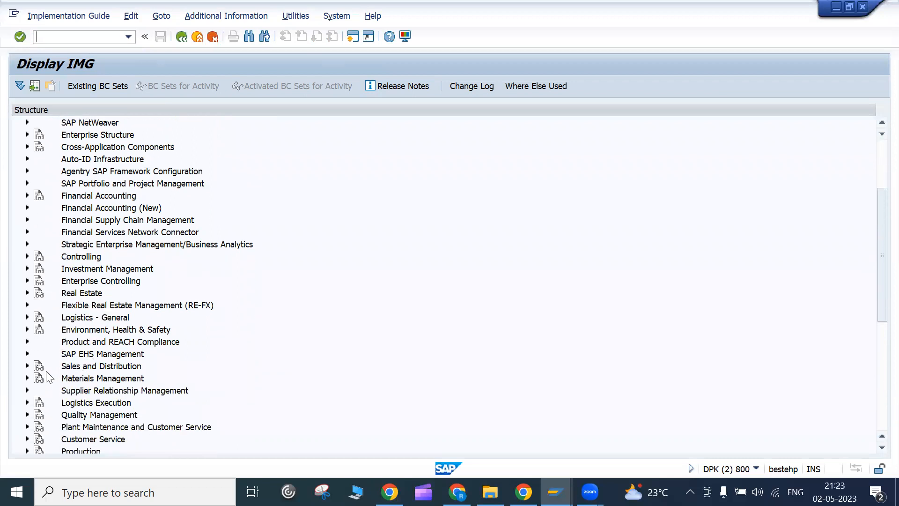
click(28, 366)
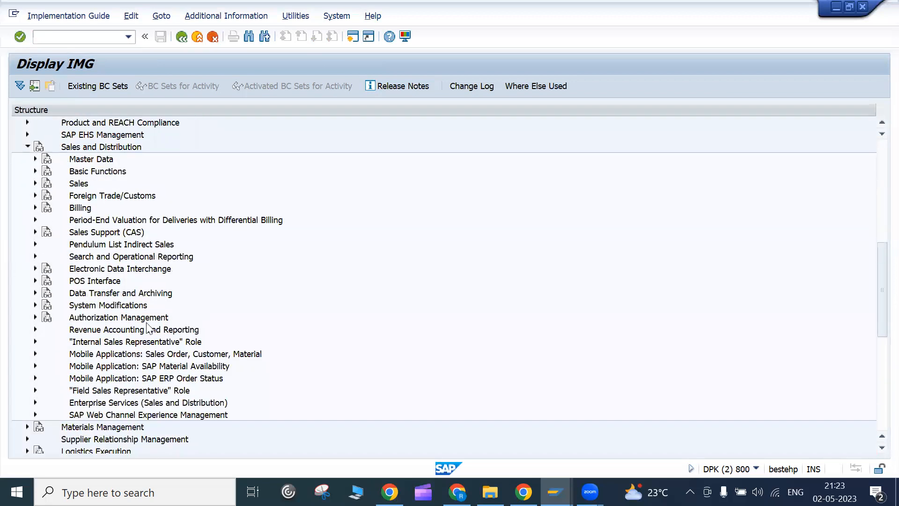
click(35, 172)
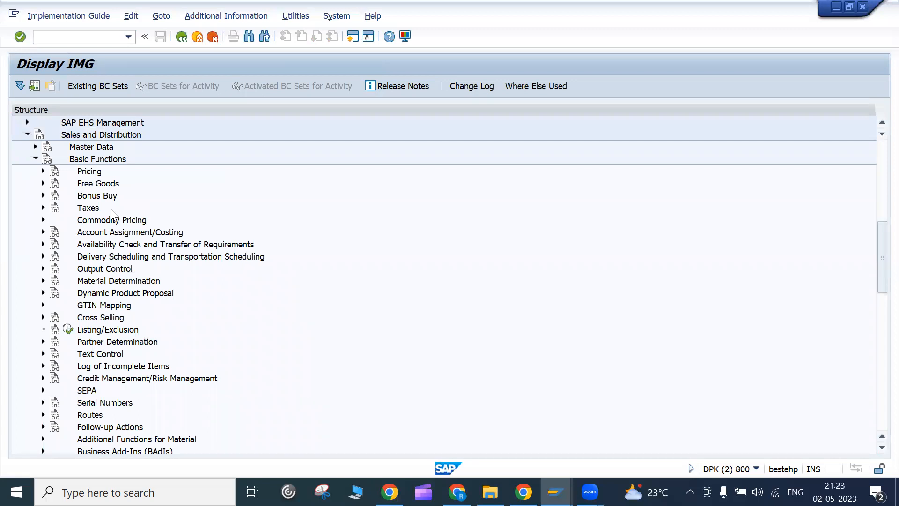
scroll(134, 335, down, 1)
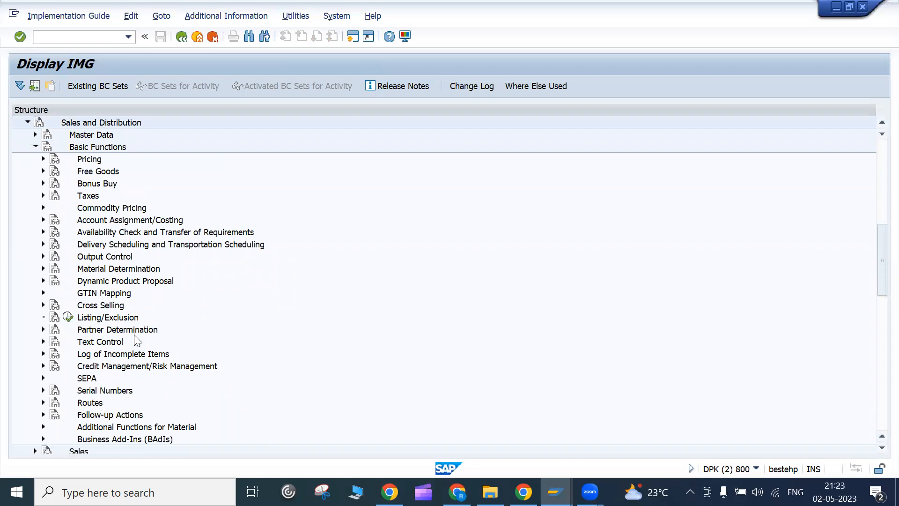
click(133, 332)
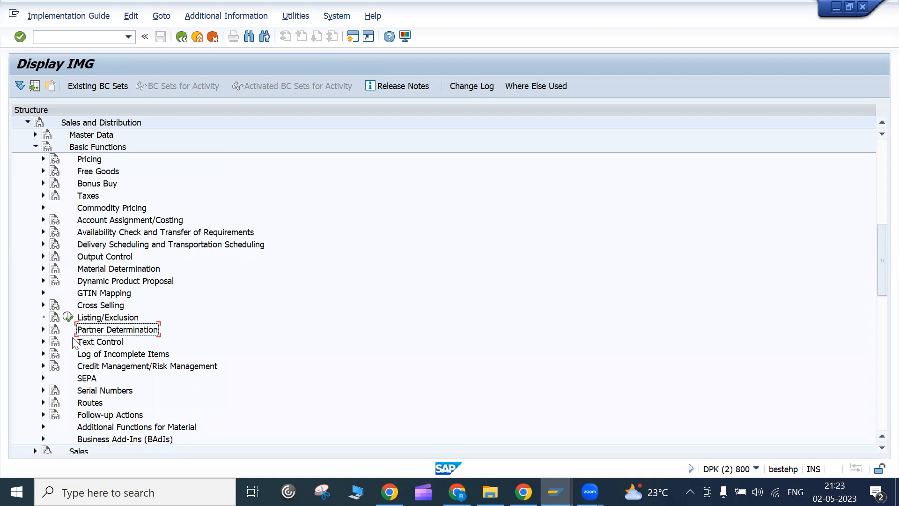
click(44, 330)
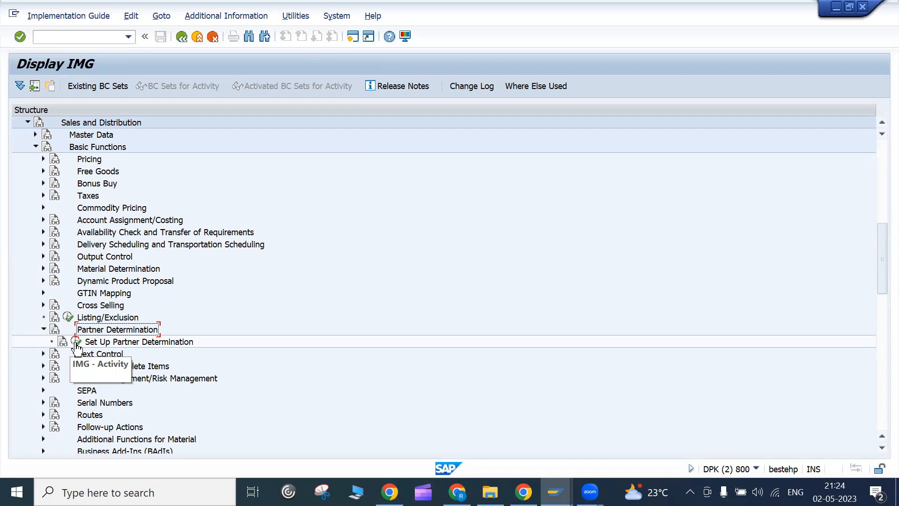
- Execute Set Up Partner Determination and move the Choose Activity dialog aside
click(76, 343)
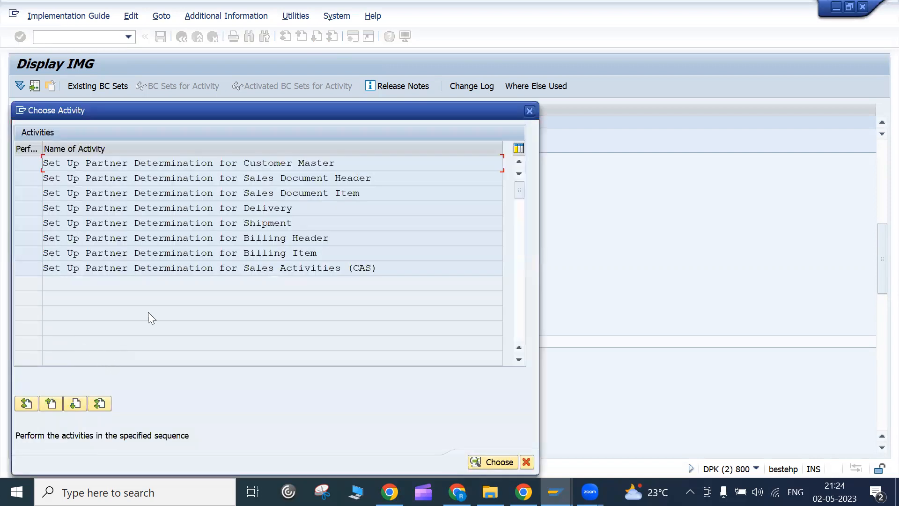
drag(247, 107, 447, 102)
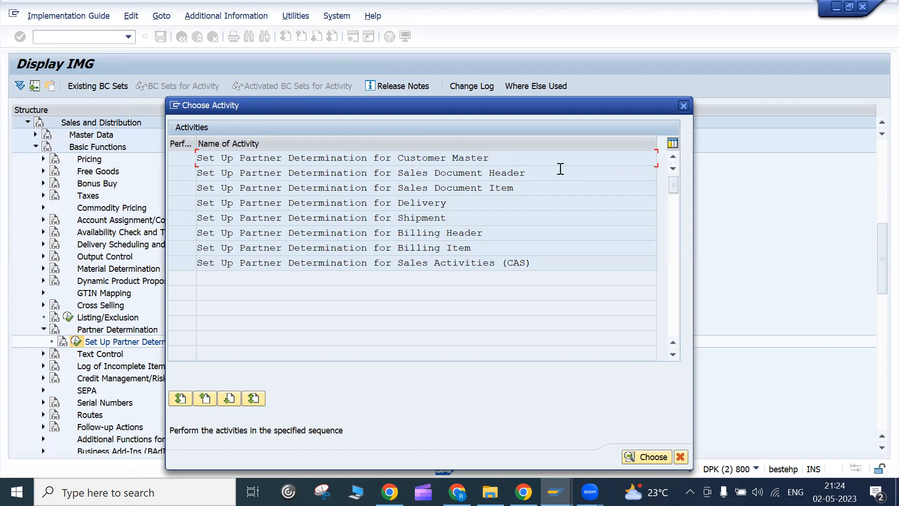
click(551, 192)
- Open the Customer Master partner determination procedures and widen the navigation tree
double_click(467, 159)
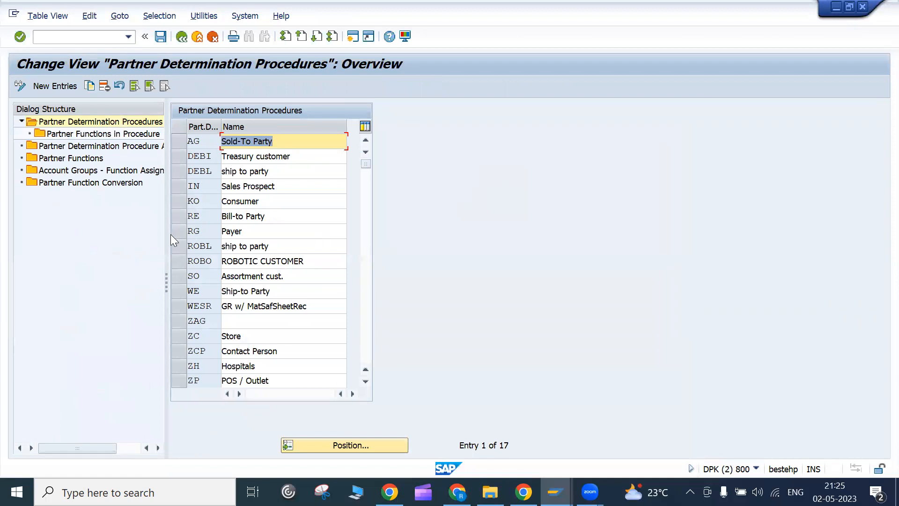
drag(165, 235, 223, 235)
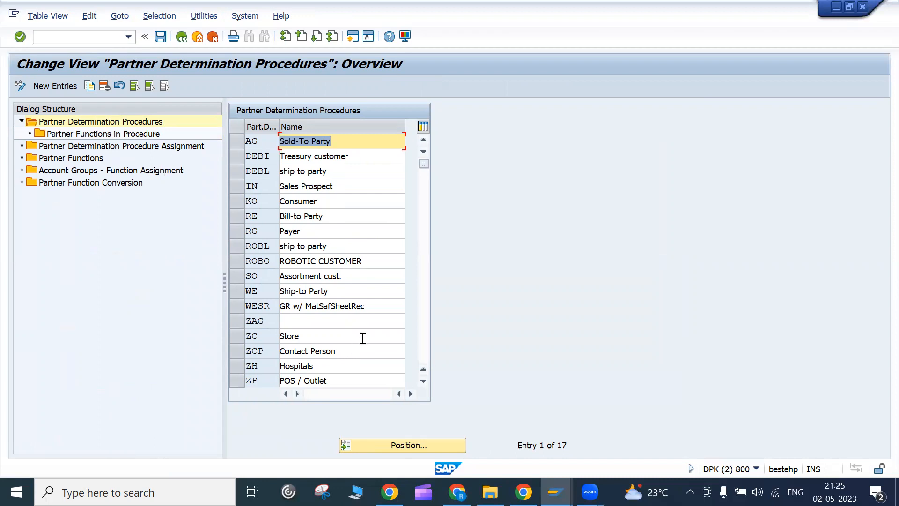
click(345, 186)
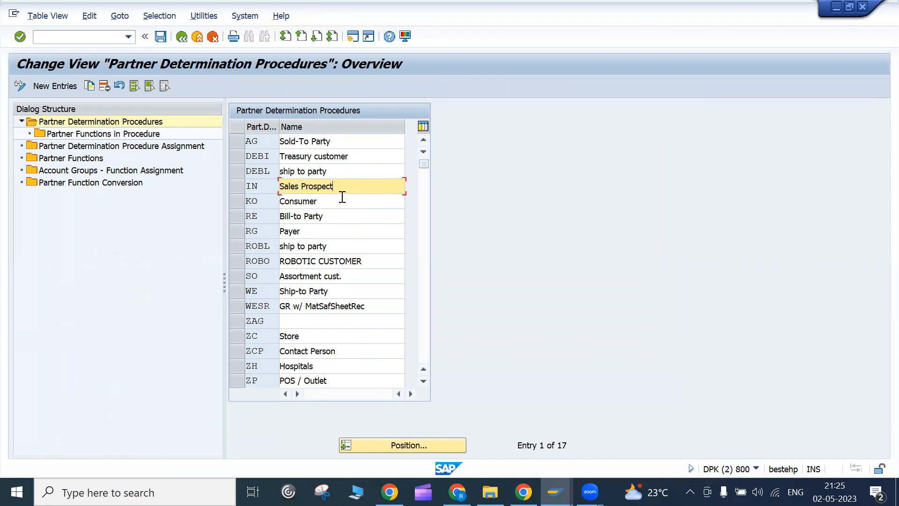
click(338, 215)
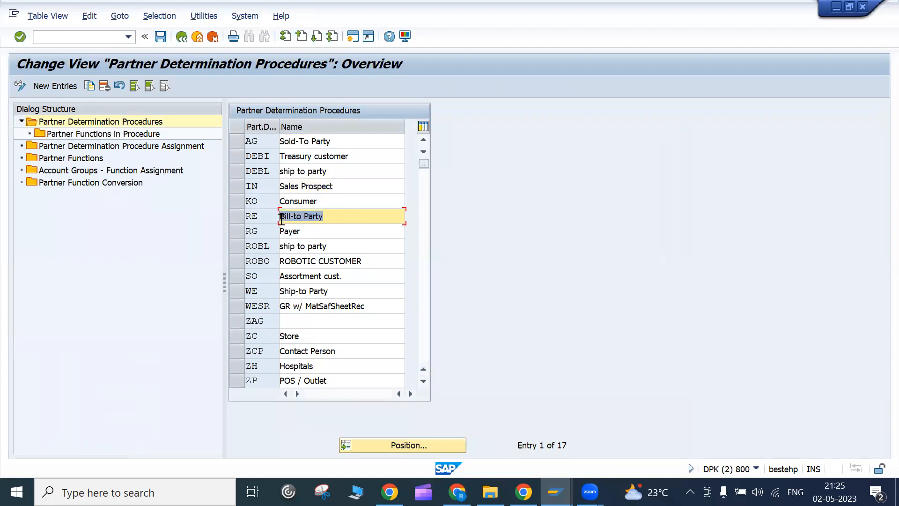
click(301, 231)
click(306, 246)
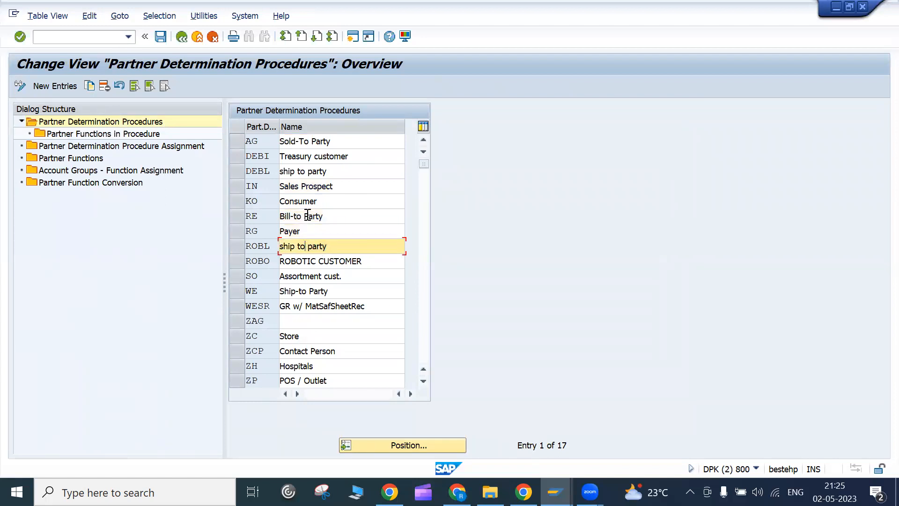
- Select procedure AG Sold-To Party and show its 31 partner functions
click(237, 141)
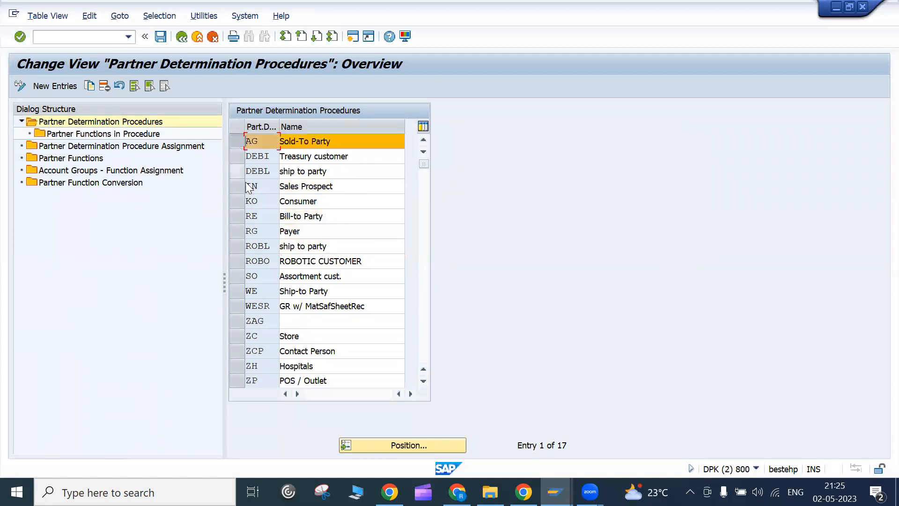
click(238, 232)
click(238, 216)
click(237, 248)
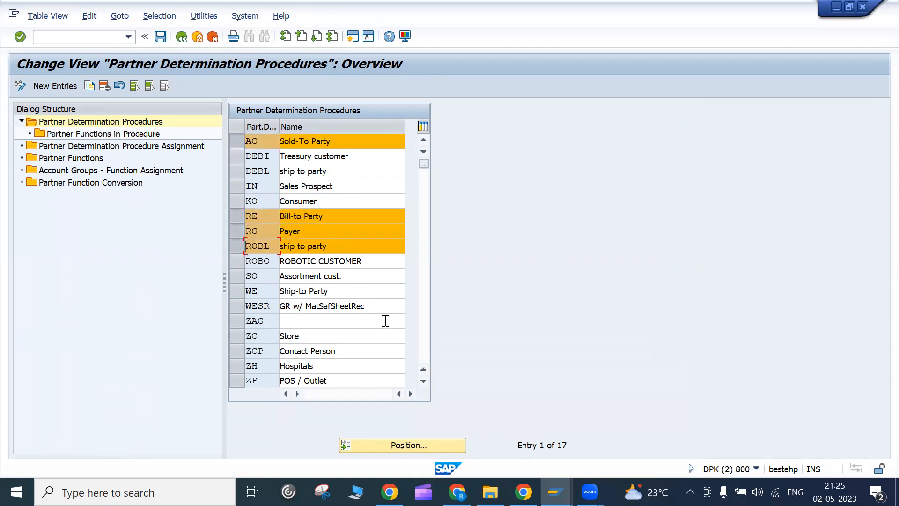
scroll(368, 328, down, 2)
scroll(364, 330, up, 2)
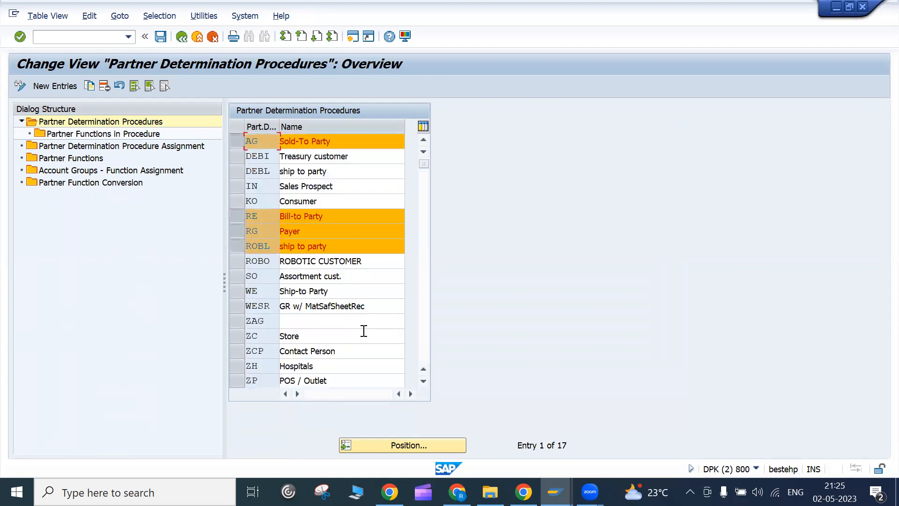
click(352, 352)
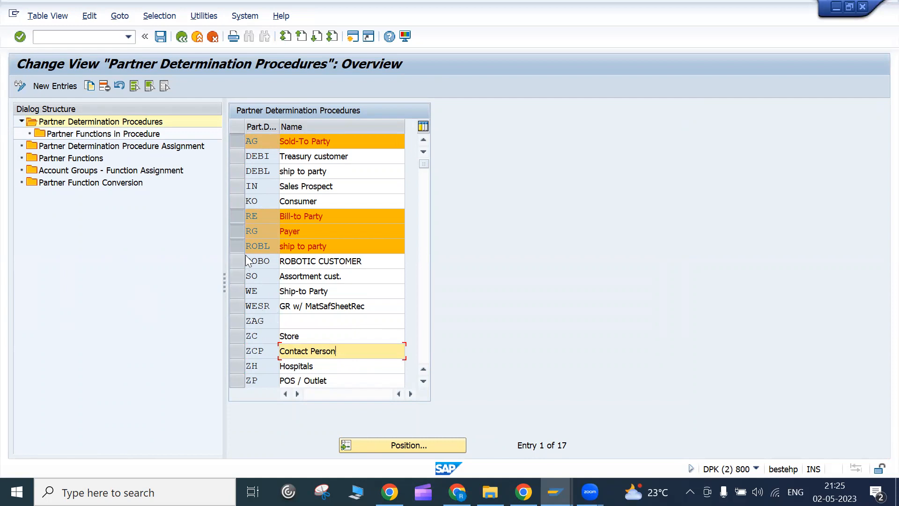
click(250, 217)
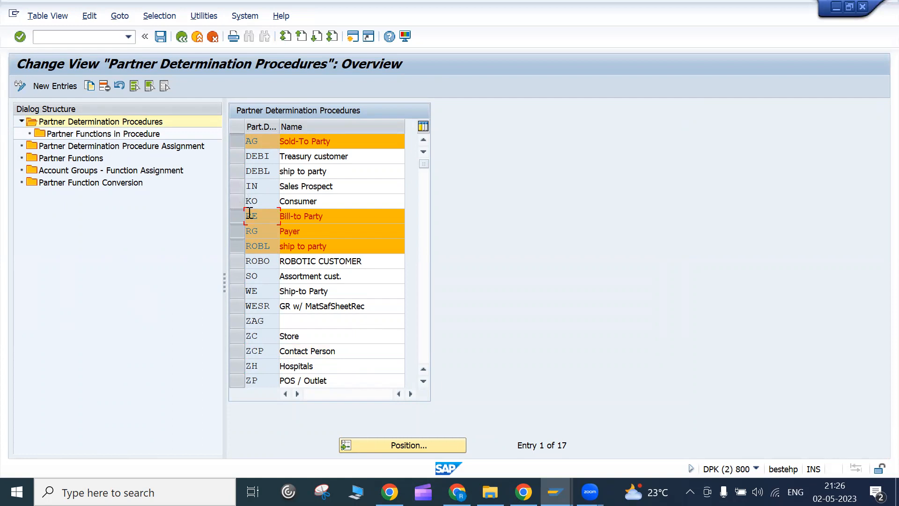
click(238, 216)
click(235, 247)
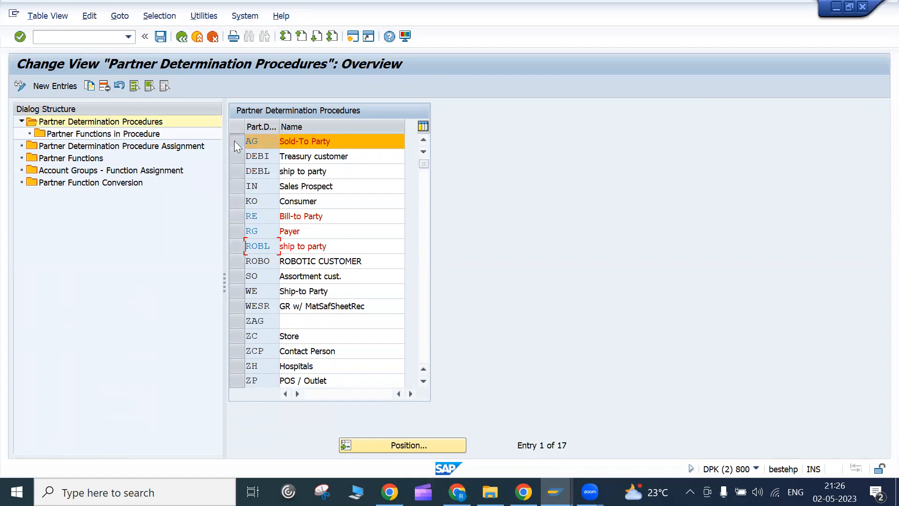
click(145, 134)
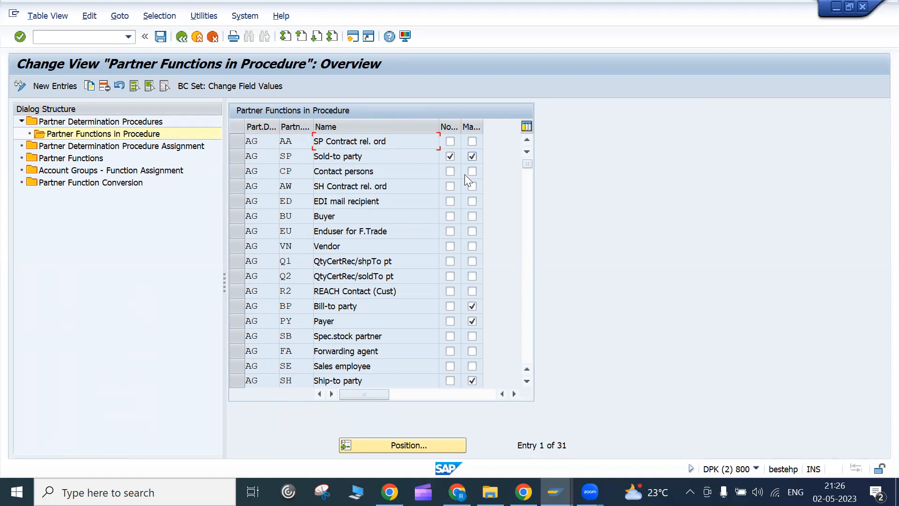
click(472, 306)
click(399, 383)
click(390, 354)
drag(377, 354, 312, 357)
drag(374, 361, 312, 363)
click(312, 363)
drag(347, 219, 316, 216)
click(316, 216)
click(327, 168)
drag(387, 366, 311, 369)
click(311, 369)
key(ctrl+Page_Down)
key(ctrl+Page_Up)
mouse_move(387, 351)
mouse_down()
mouse_move(303, 355)
mouse_move(384, 343)
mouse_up()
drag(372, 366, 317, 365)
click(317, 366)
drag(389, 351, 316, 350)
click(317, 350)
click(398, 366)
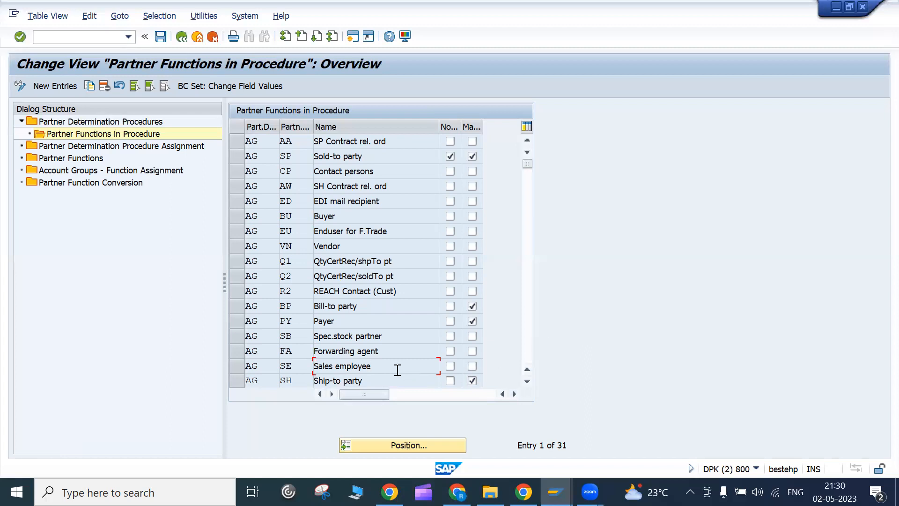
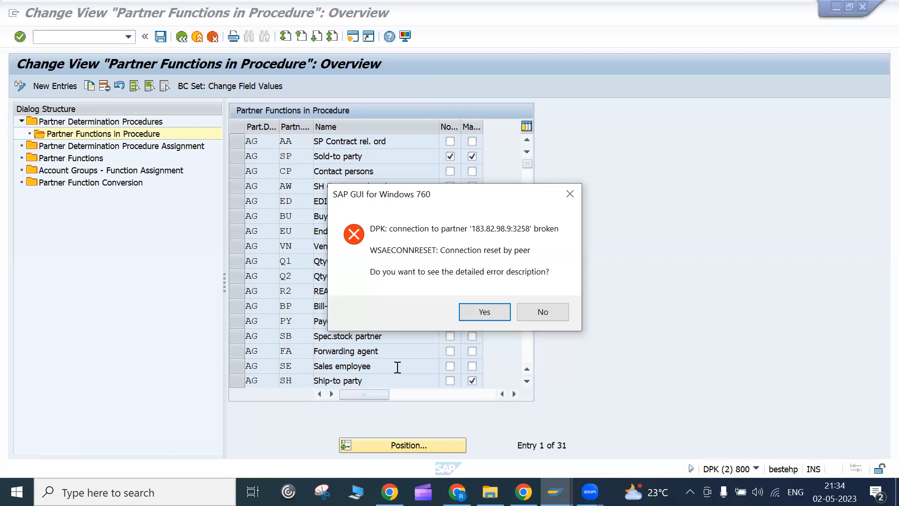
- Dismiss the connection error and connect to SAP Zeb from SAP Logon 760
click(537, 312)
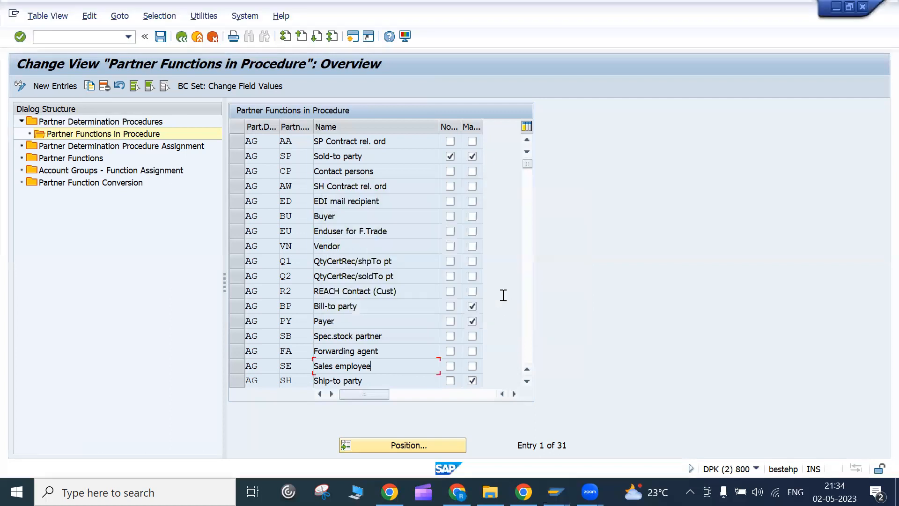
click(730, 15)
click(307, 216)
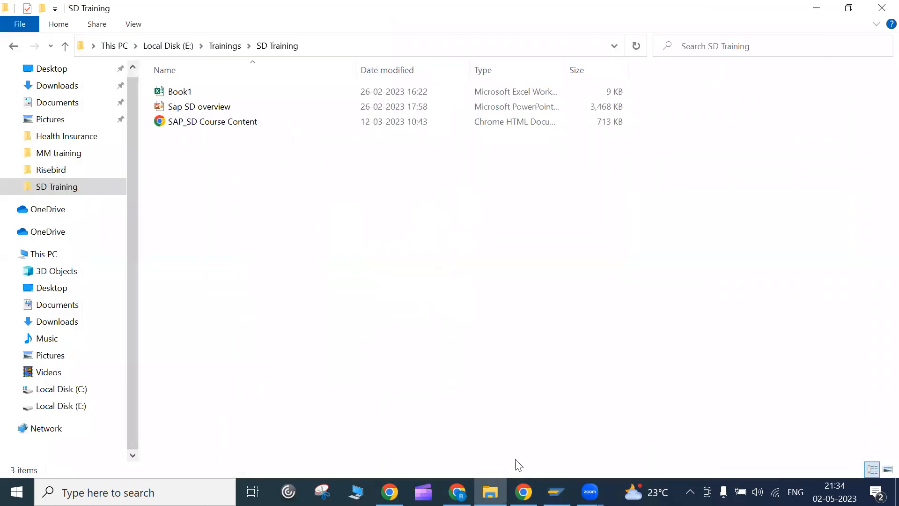
click(457, 492)
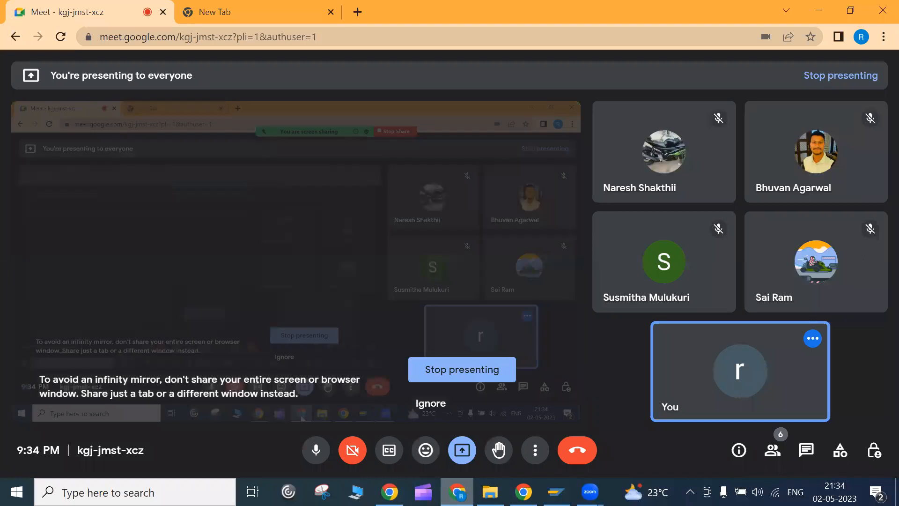
click(556, 492)
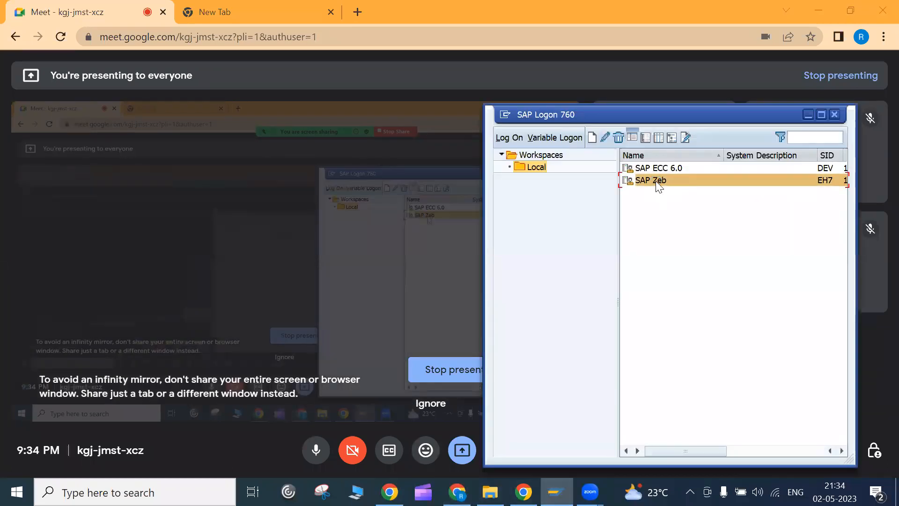
double_click(656, 181)
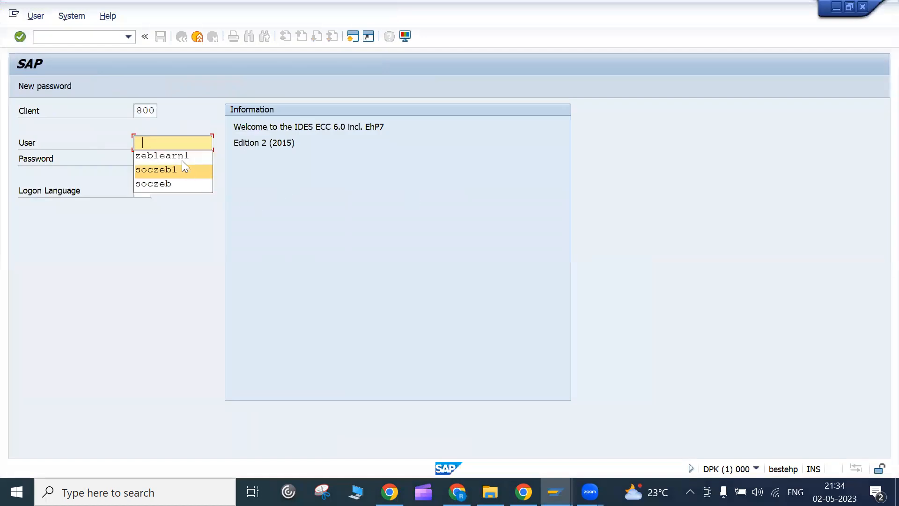
- Log back in with the previously used user name and the account password
click(181, 156)
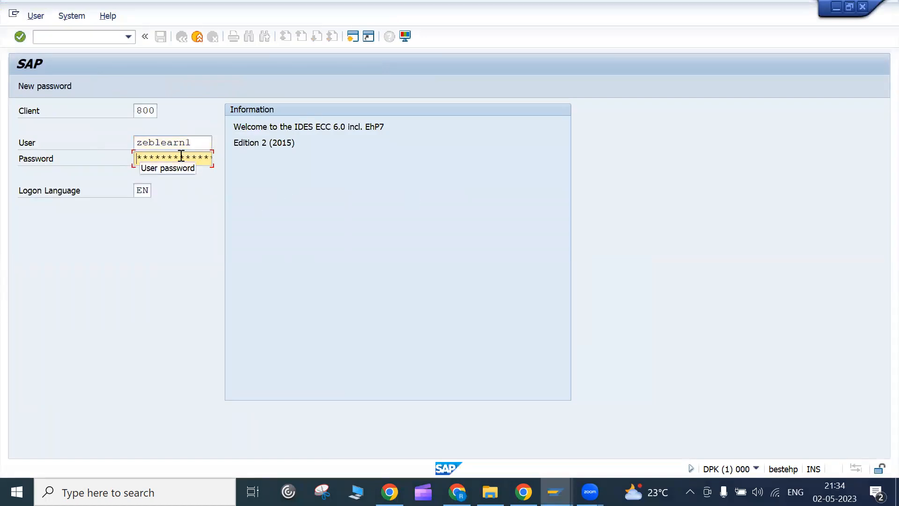
text(**)
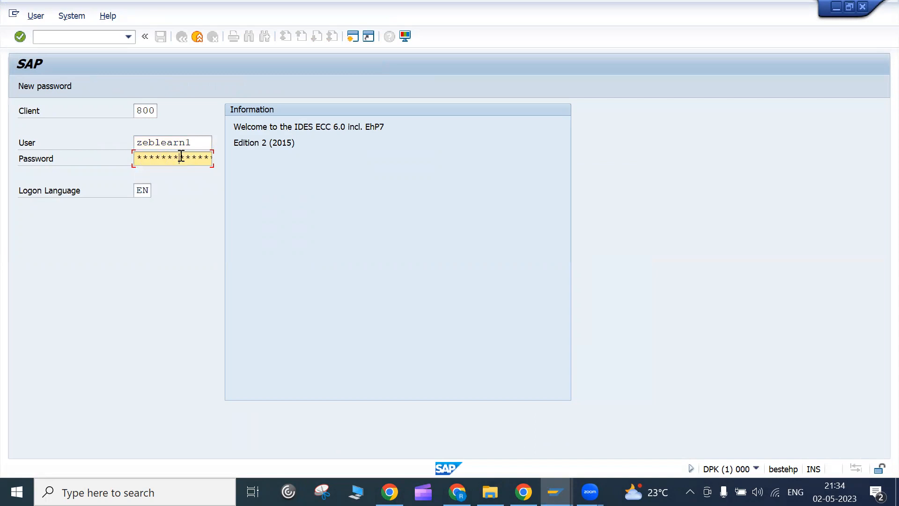
key(Return)
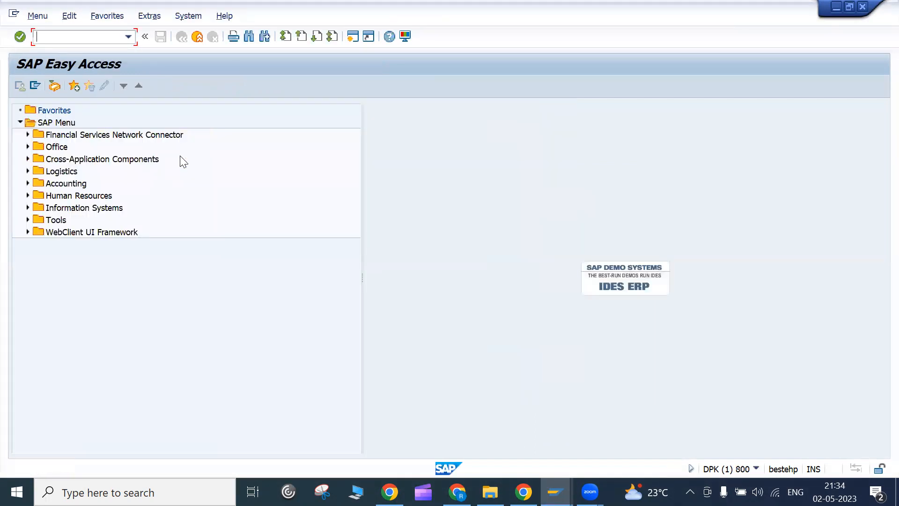
- Run SPRO and execute Set Up Partner Determination under SD > Basic Functions > Partner Determination
text(spro)
key(Return)
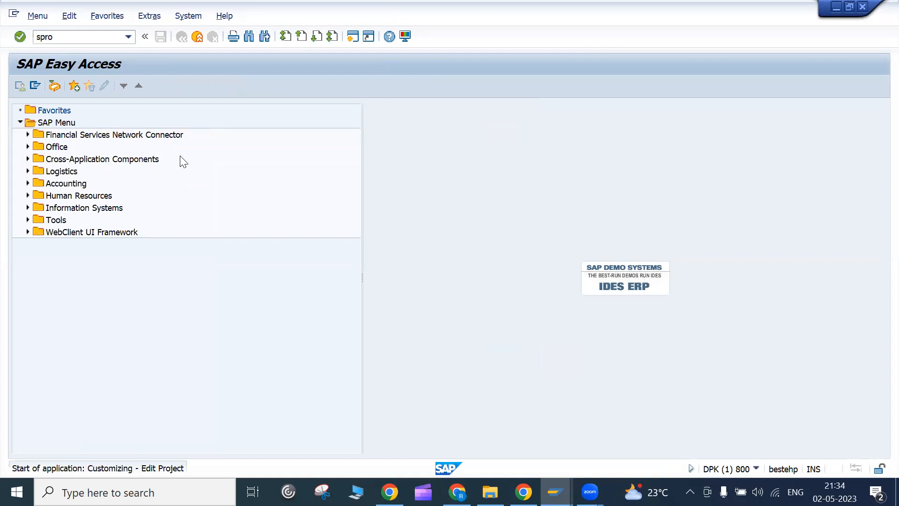
click(87, 88)
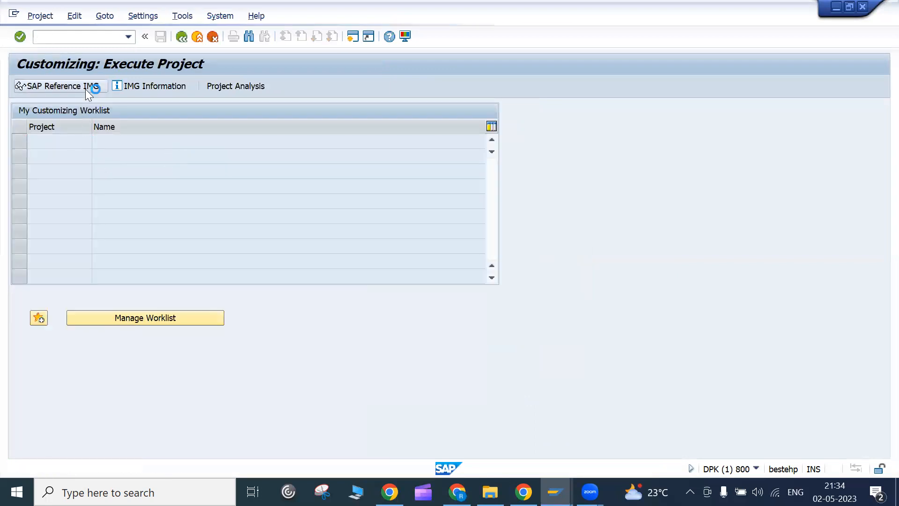
scroll(43, 321, down, 3)
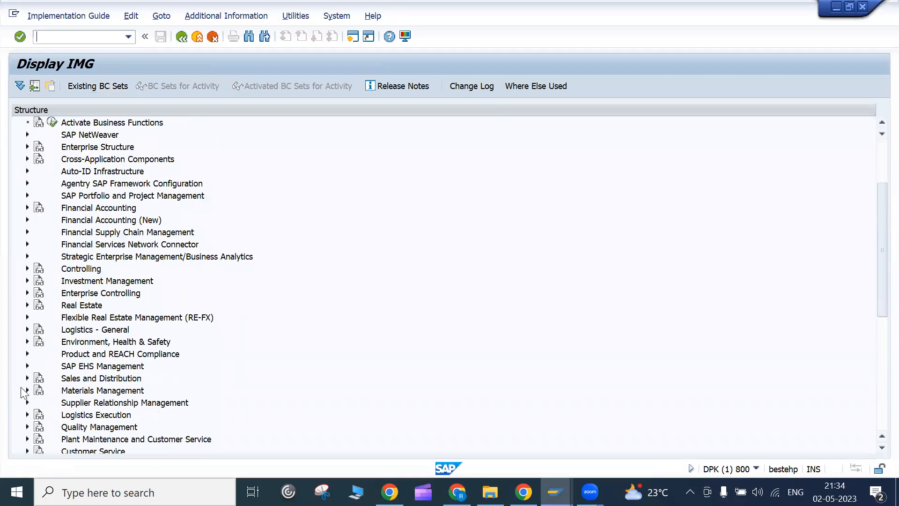
click(27, 378)
scroll(79, 354, down, 3)
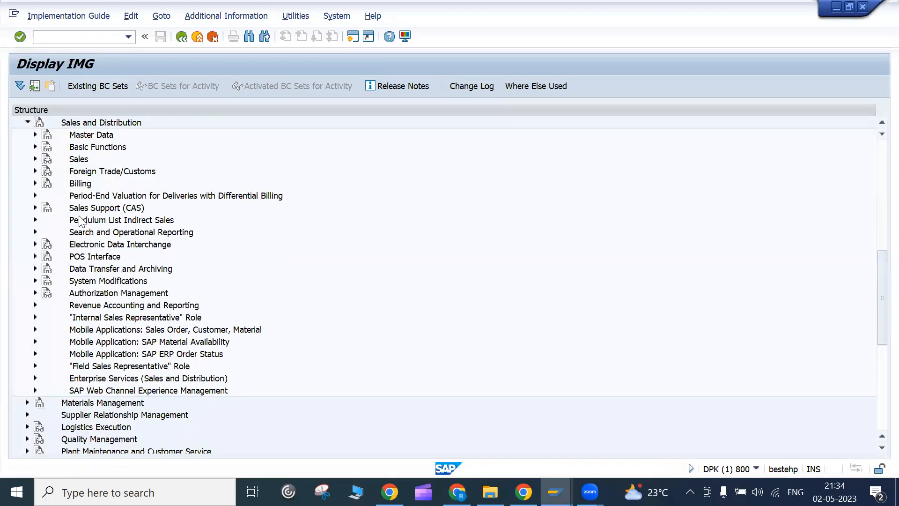
click(35, 147)
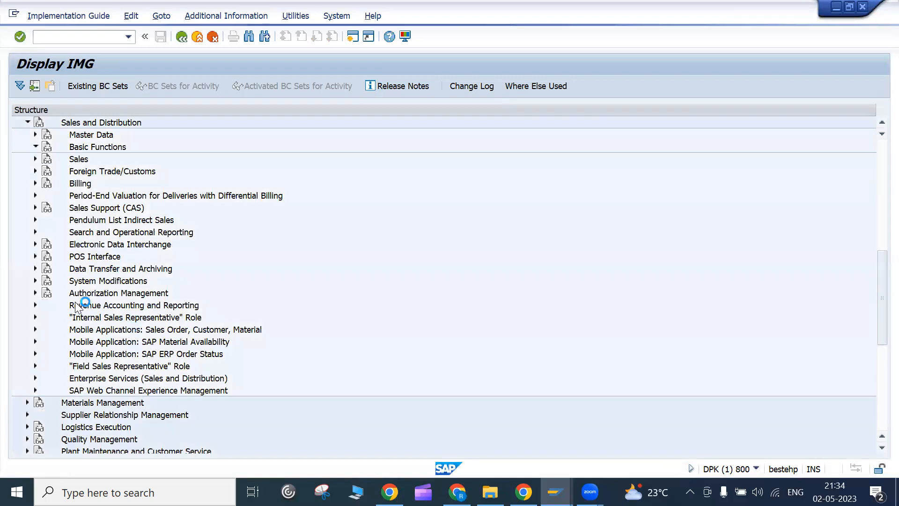
scroll(117, 293, down, 3)
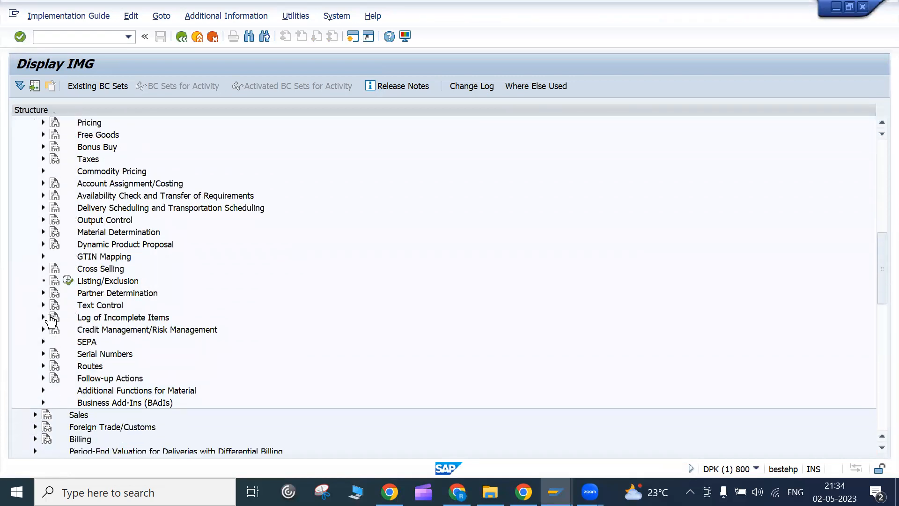
click(44, 294)
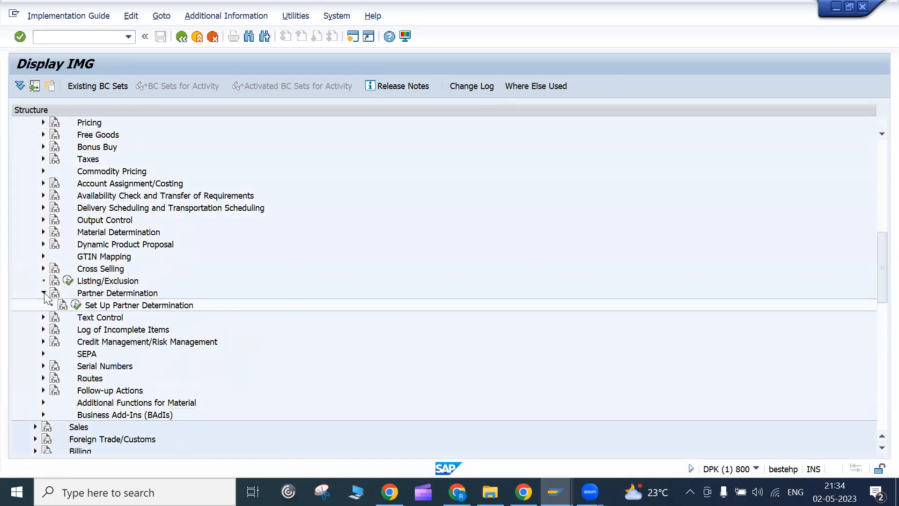
click(78, 306)
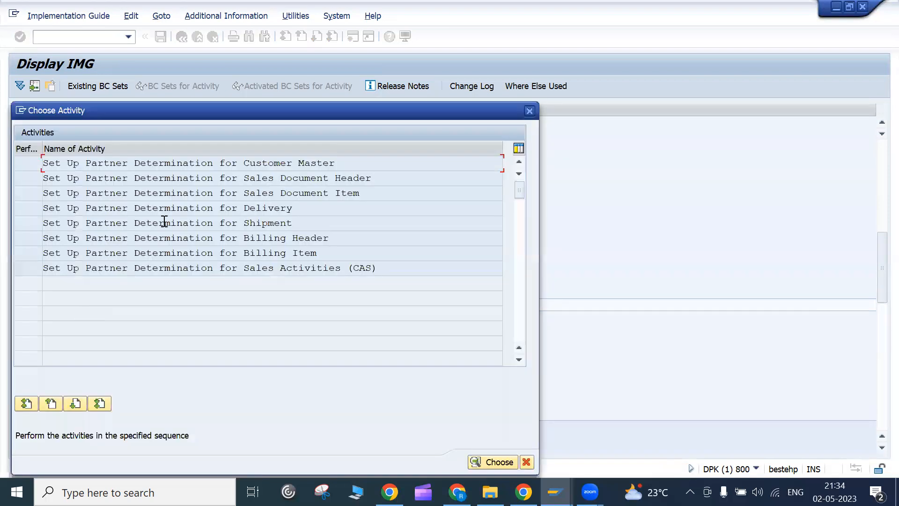
- Open customer master partner determination, widen the Dialog Structure, and list its 17 procedures
double_click(219, 162)
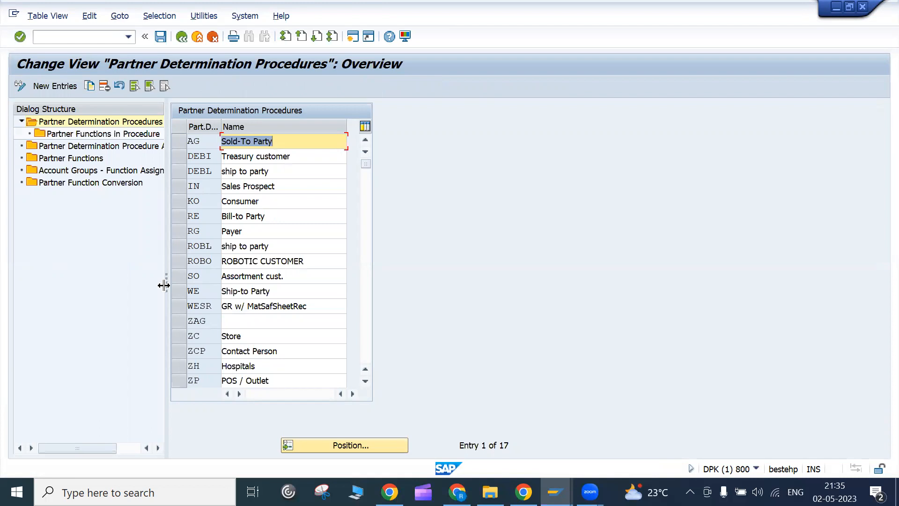
drag(163, 286, 216, 283)
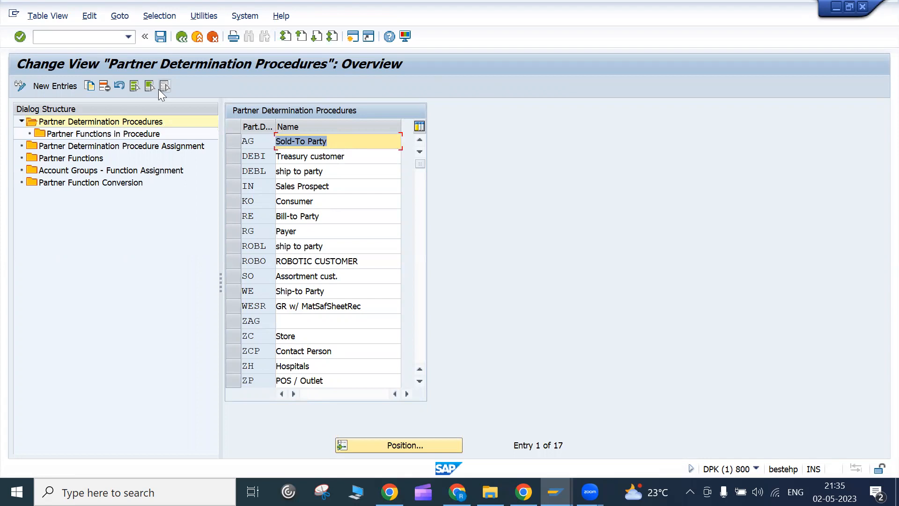
double_click(65, 134)
double_click(65, 135)
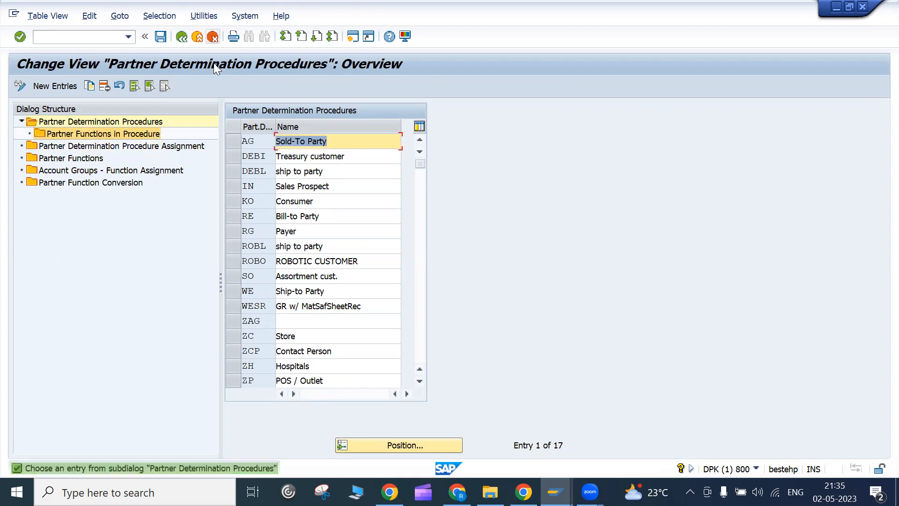
- Go back and review the partner determination activities, such as Delivery and Customer Master
click(181, 38)
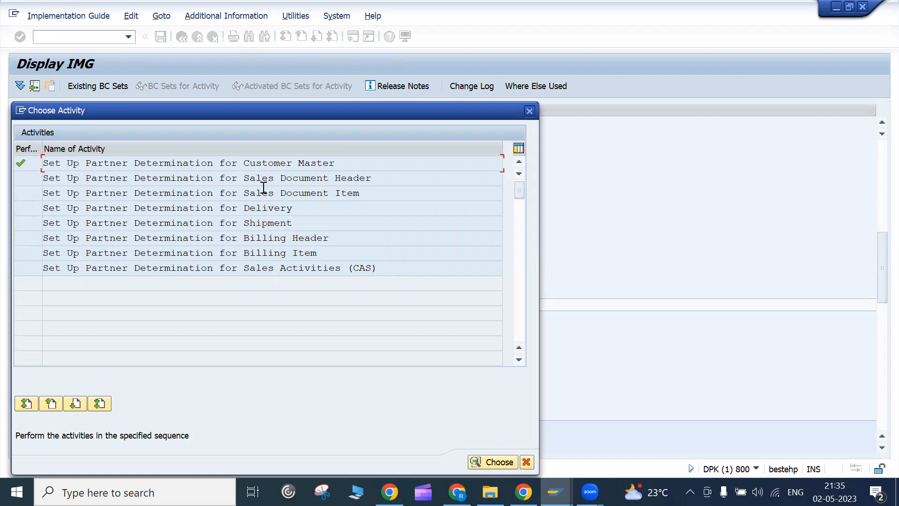
click(257, 208)
drag(238, 162, 343, 162)
click(533, 111)
click(75, 305)
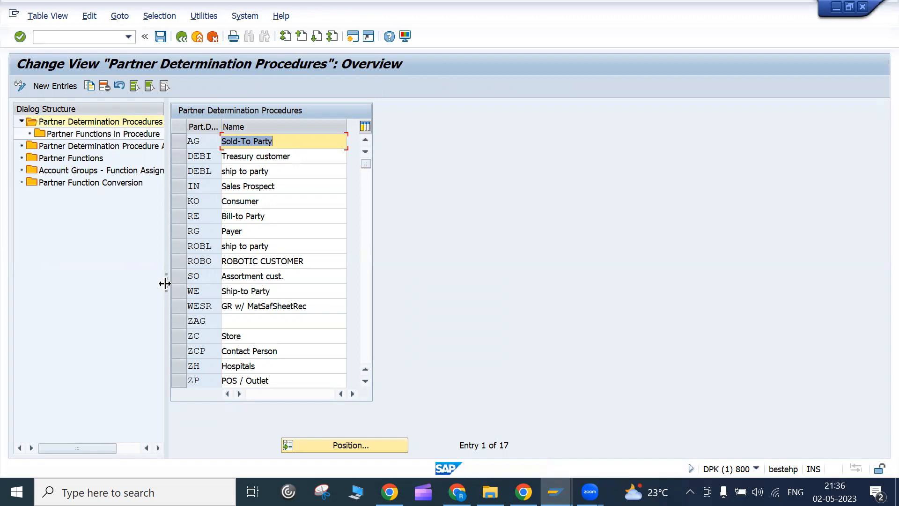
- Widen the procedure tree, select AG Sold-To Party, and show its partner functions
drag(165, 283, 249, 283)
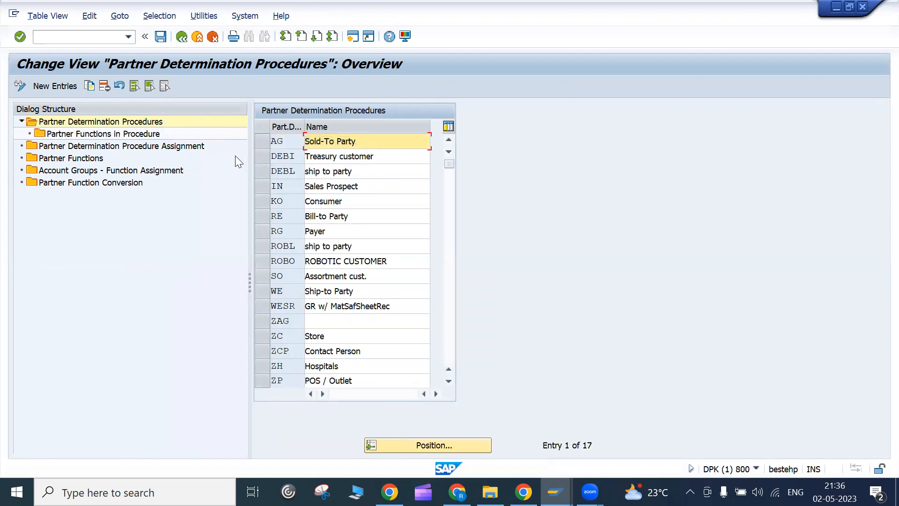
click(261, 144)
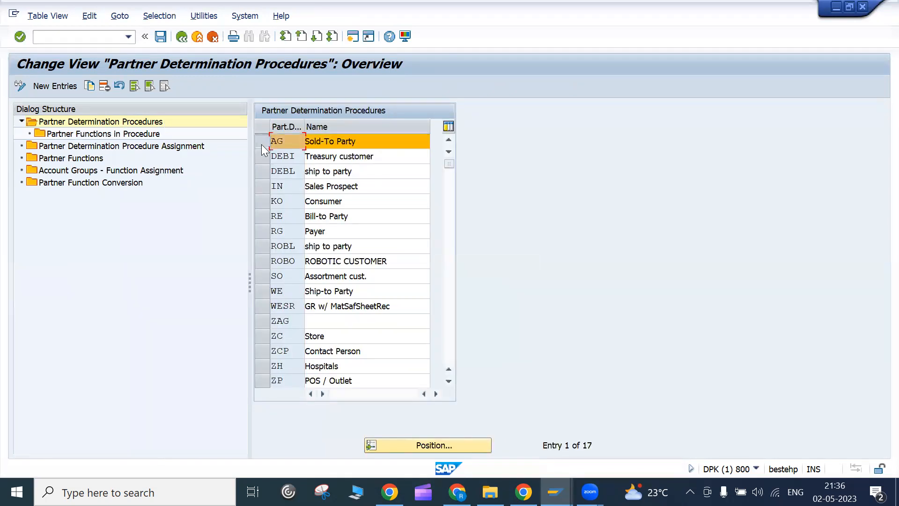
double_click(77, 133)
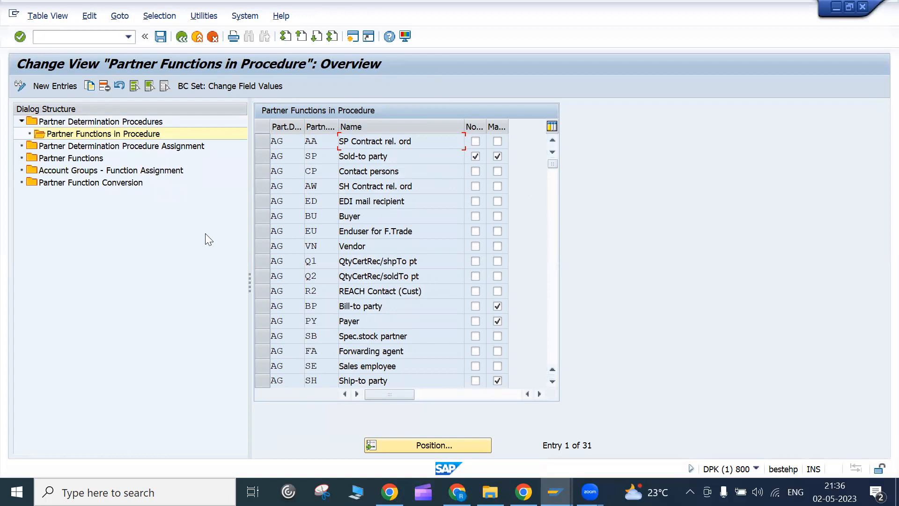
- Open the procedure assignment table and check group 0001 uses procedure AG, plus group 0003 Payer
double_click(170, 146)
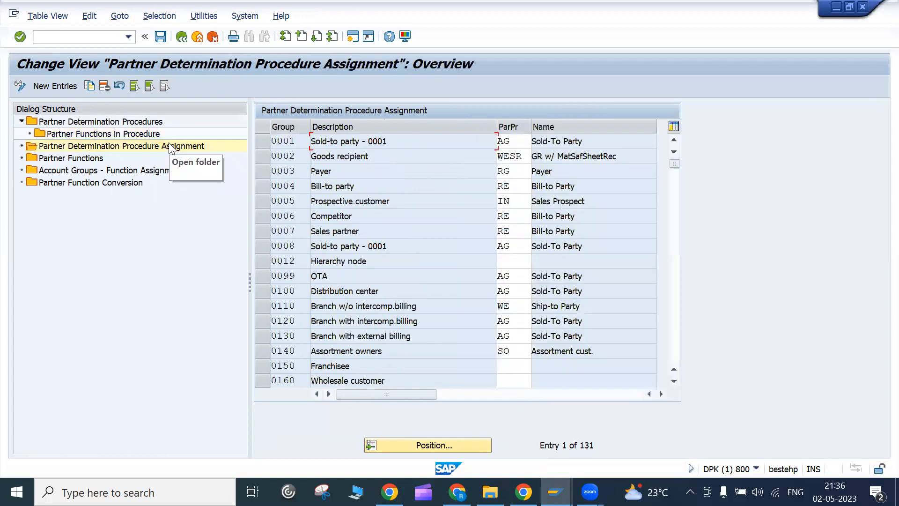
click(297, 141)
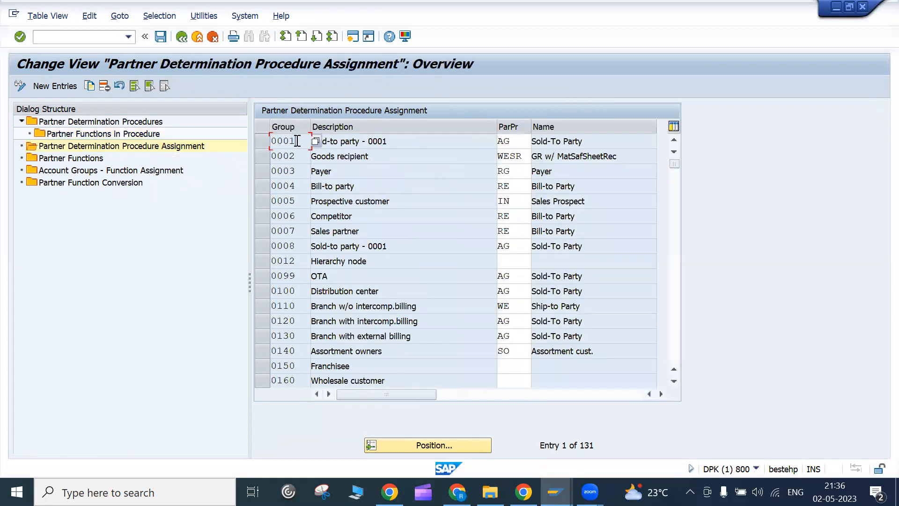
click(519, 140)
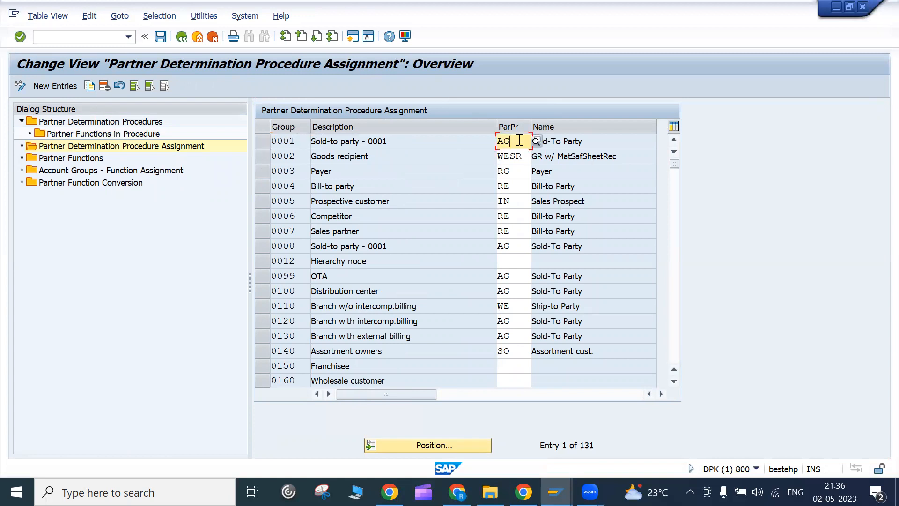
click(304, 142)
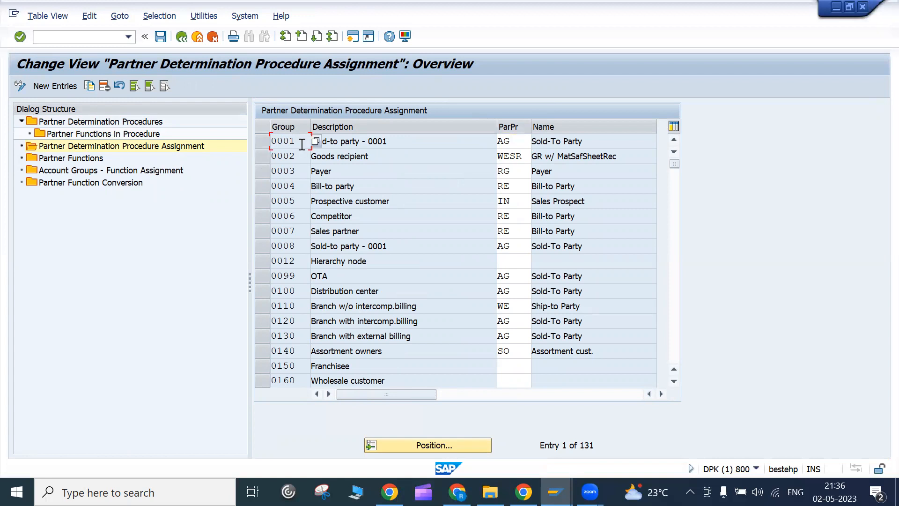
click(351, 144)
click(303, 171)
- Review the Partner Functions list and account-group function assignments, then return to the procedures
click(94, 161)
double_click(94, 161)
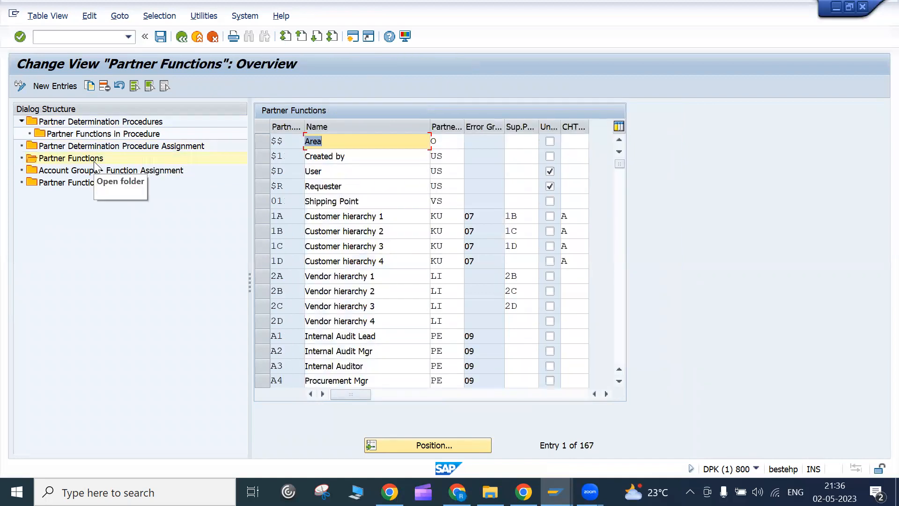
double_click(90, 170)
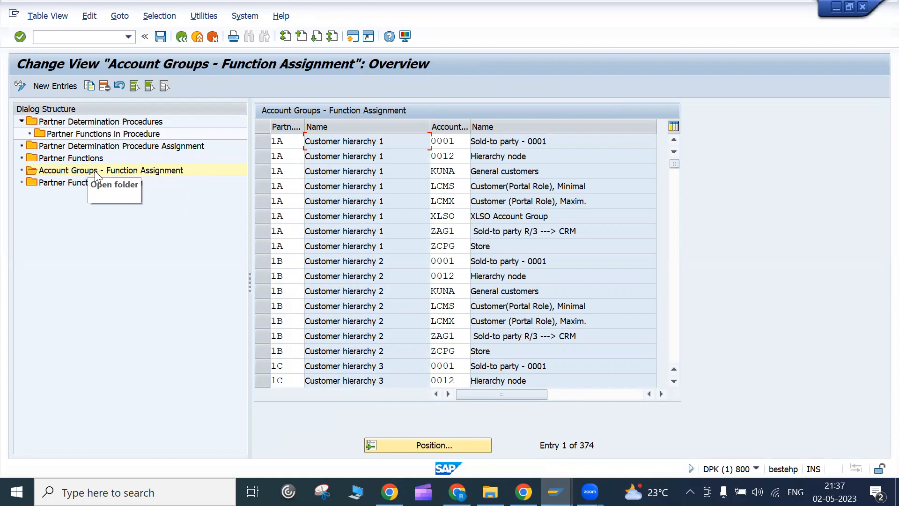
click(183, 40)
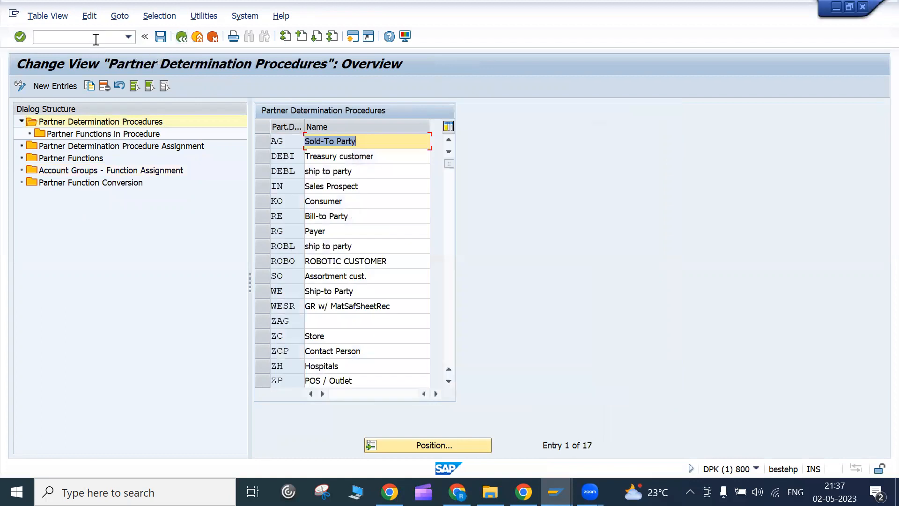
- Run /nxd03 and open customer Becker AG for sales area 1000/10/00
click(96, 40)
text(/)
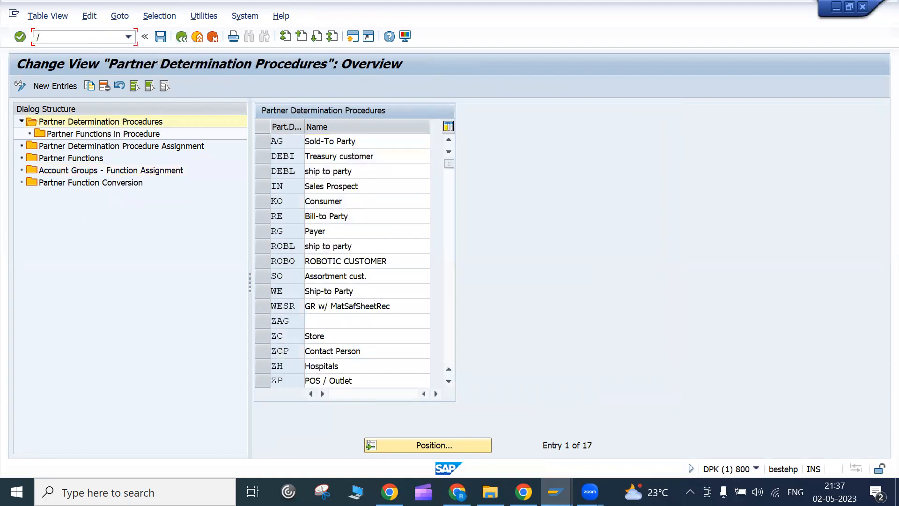
text(nxd03)
key(Return)
click(181, 144)
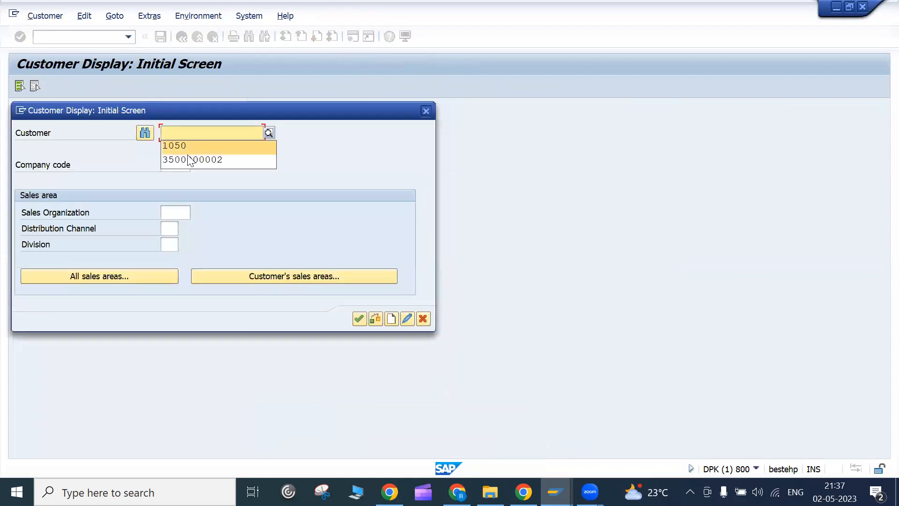
click(191, 159)
click(260, 273)
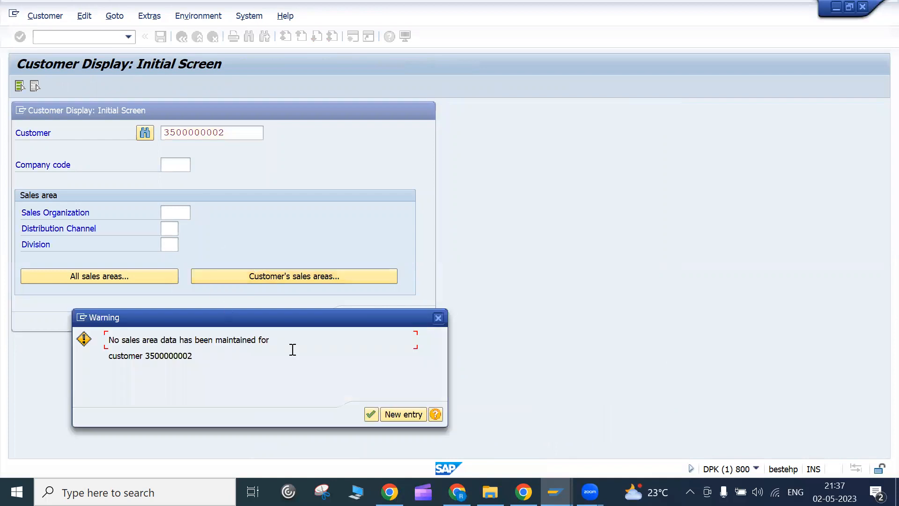
click(440, 320)
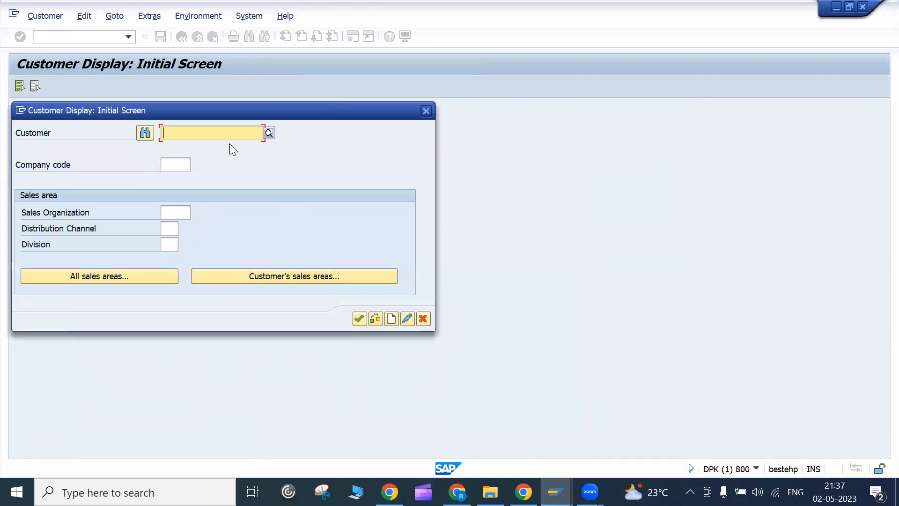
click(197, 159)
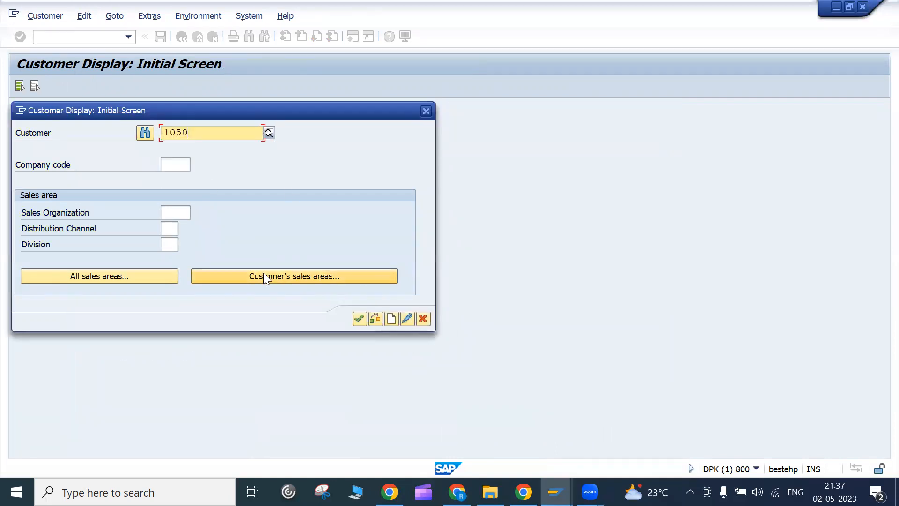
click(263, 275)
double_click(180, 217)
key(Return)
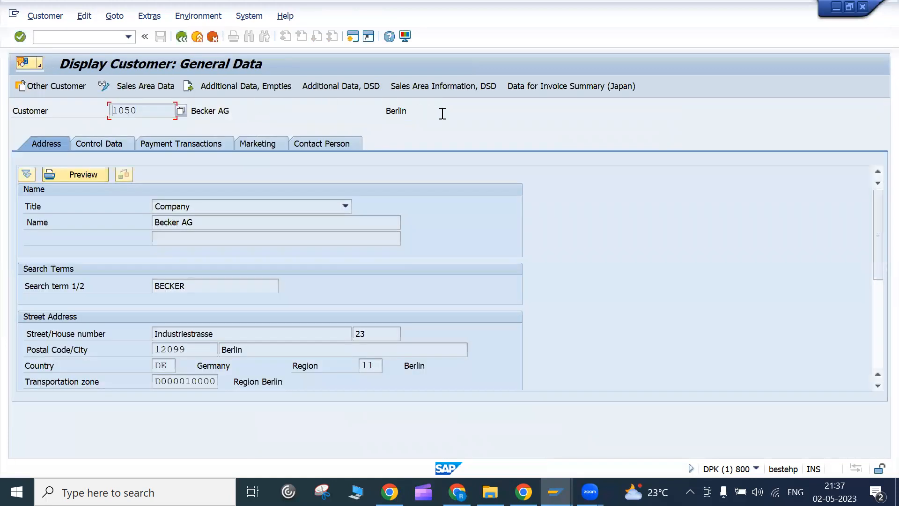
- View Becker AG's Sales Area Data for 1000/10/00, then head back to customer selection
click(156, 88)
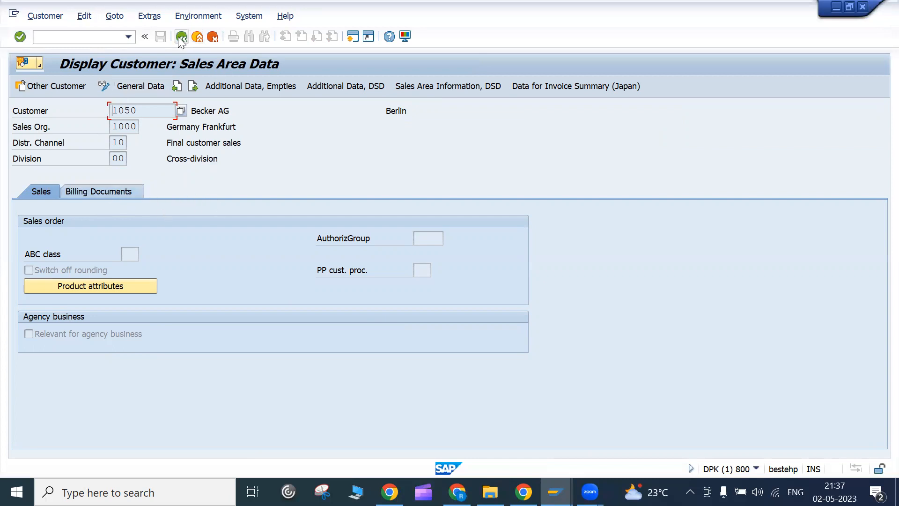
click(136, 87)
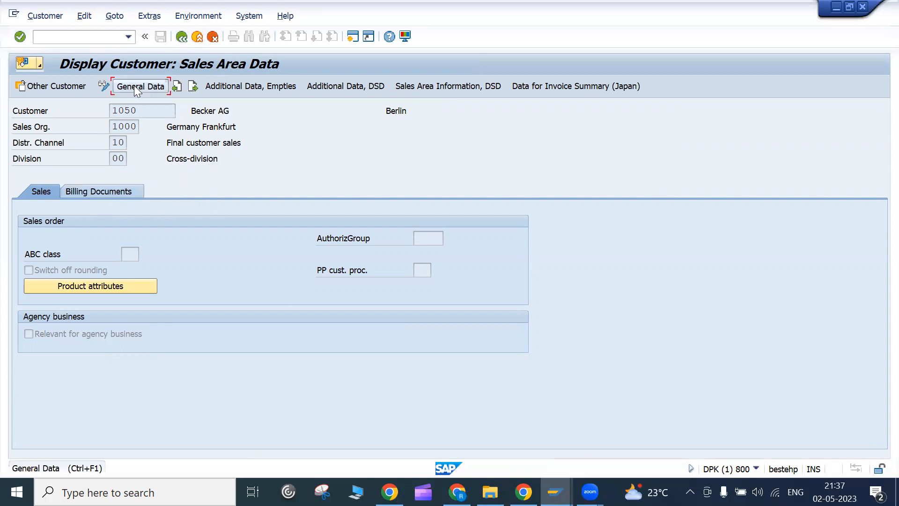
click(182, 37)
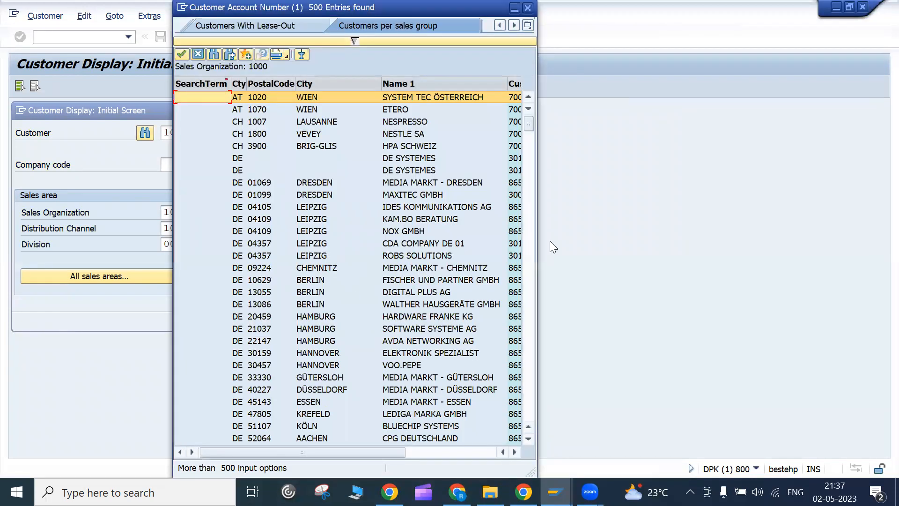
- Scroll the customer hit list, cancel it, and leave Customer Display for the main menu
drag(538, 210, 885, 210)
scroll(614, 316, down, 15)
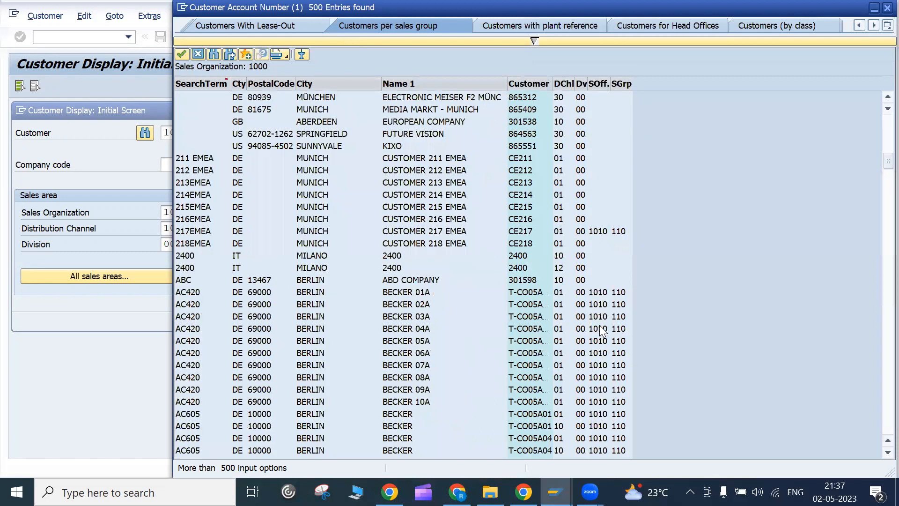
scroll(600, 325, down, 1)
scroll(565, 336, up, 16)
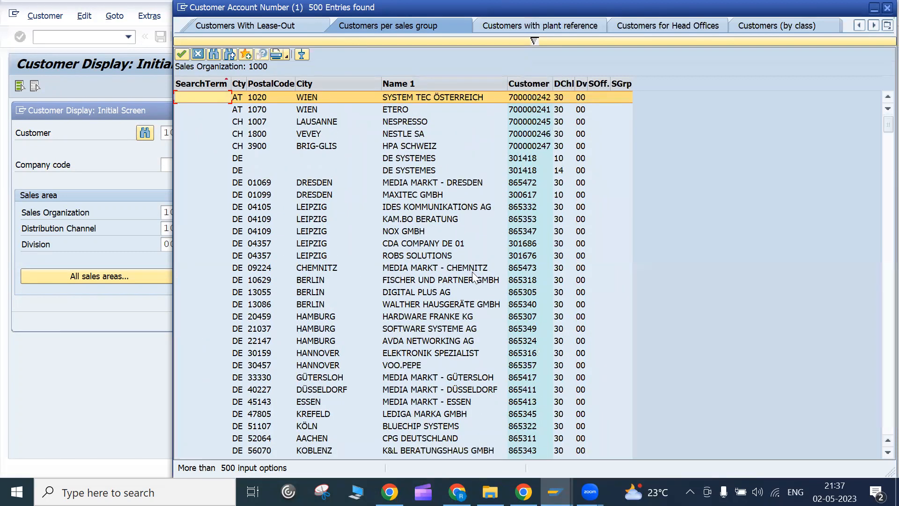
scroll(480, 313, down, 15)
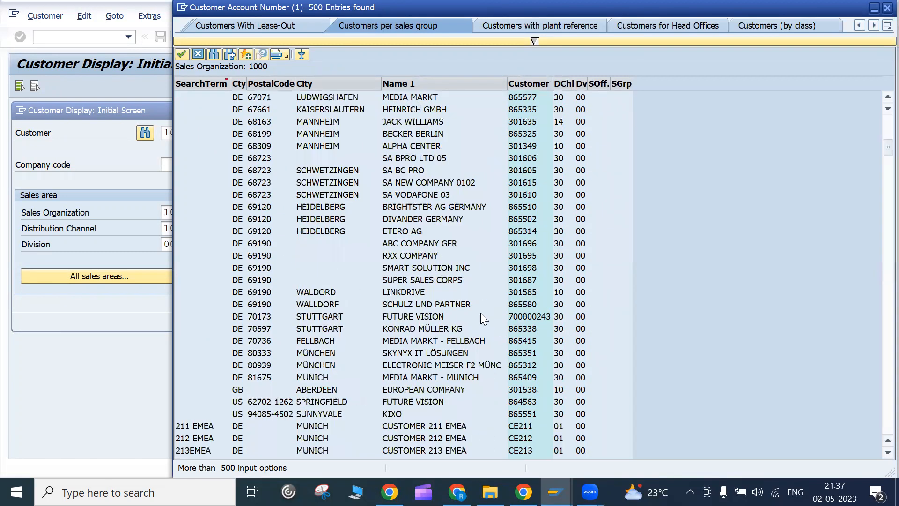
scroll(480, 313, down, 20)
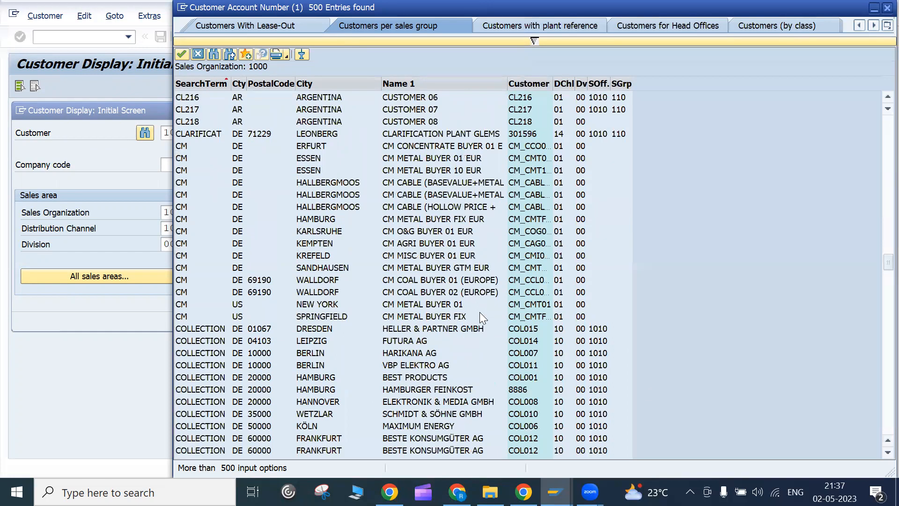
scroll(219, 64, down, 6)
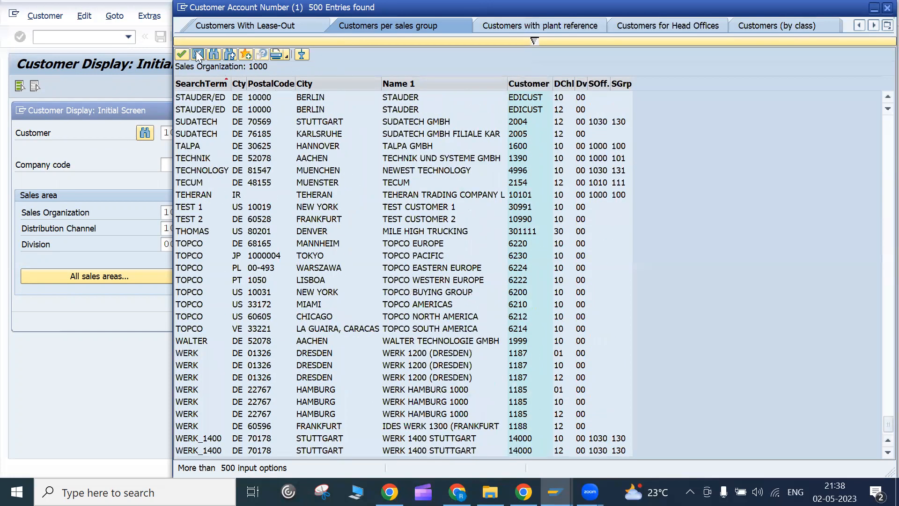
click(196, 52)
click(430, 114)
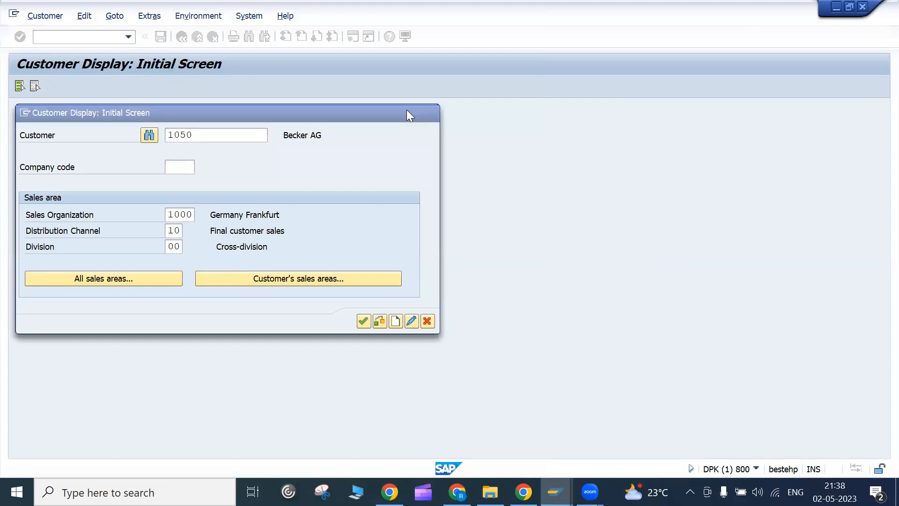
click(120, 41)
- Display invoice 90039748 with VF03 and open its preceding standard order 16813 via document flow
text(vf03)
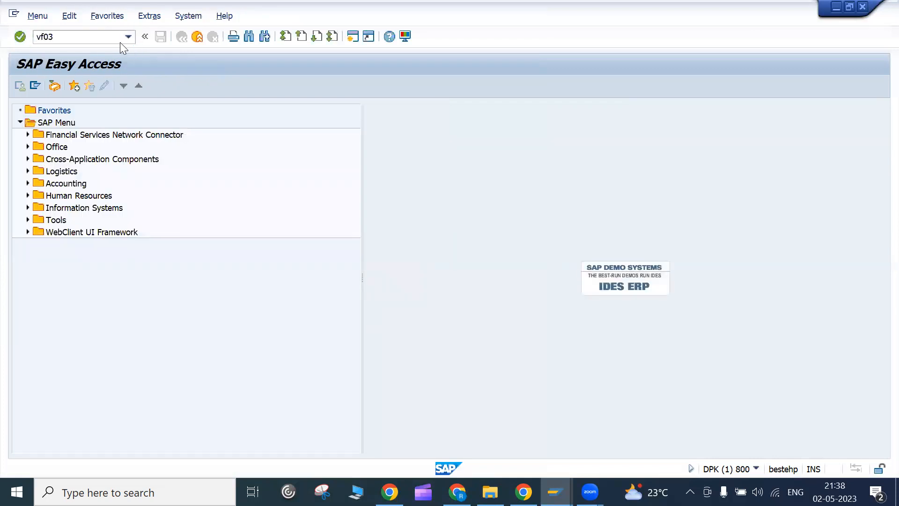
key(Return)
click(147, 142)
click(149, 157)
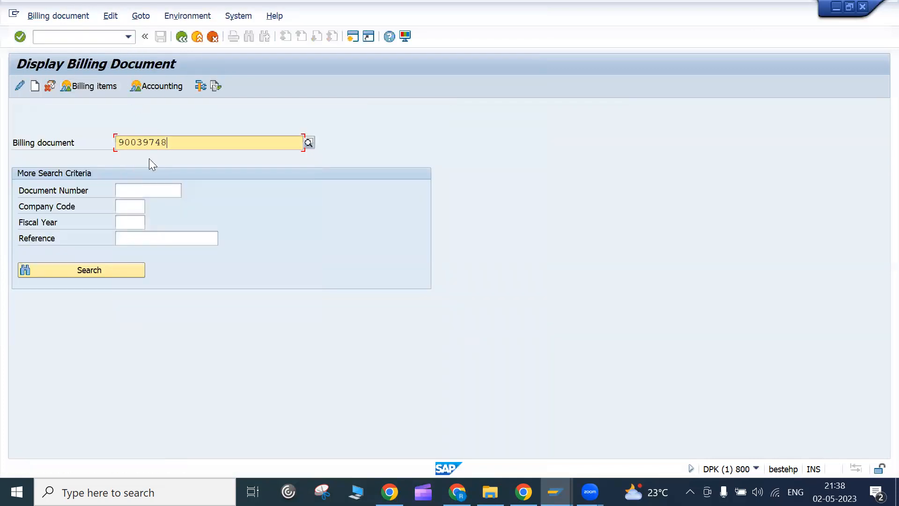
key(Return)
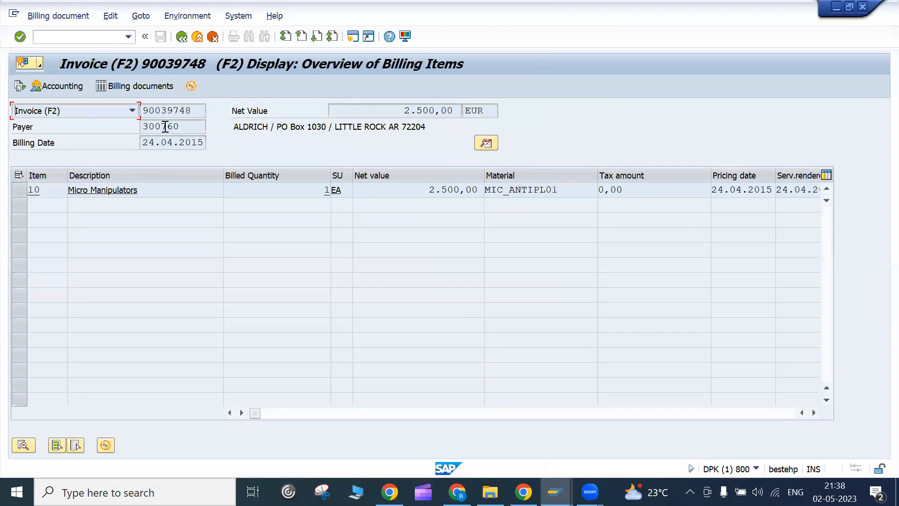
click(21, 85)
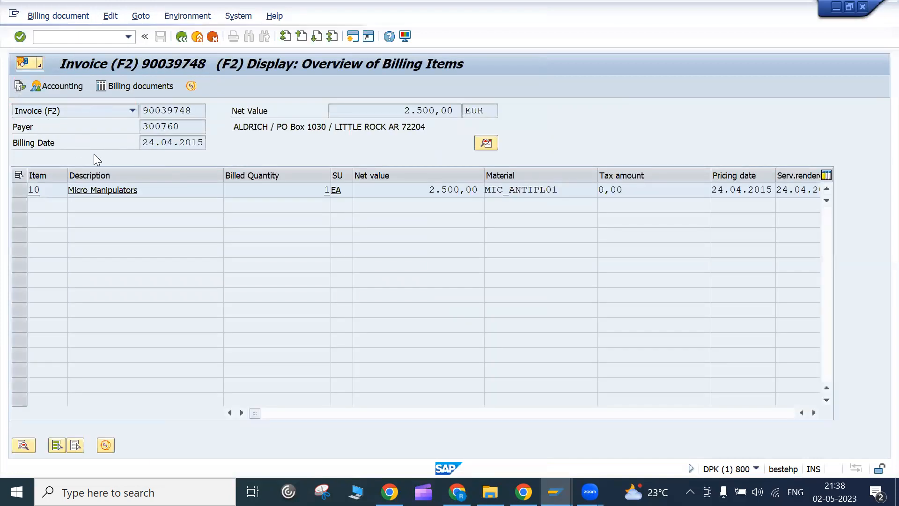
click(182, 85)
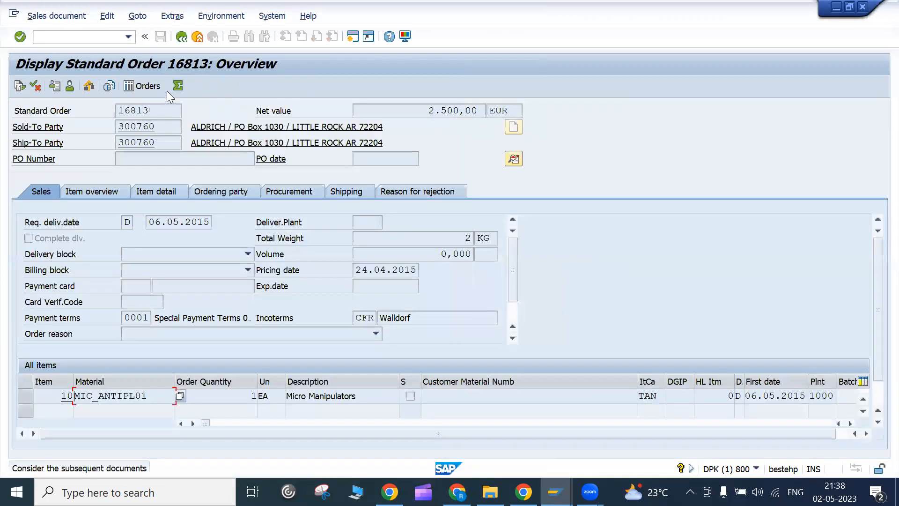
- Review the order header partners and the sold-to party 300760's master address
double_click(143, 127)
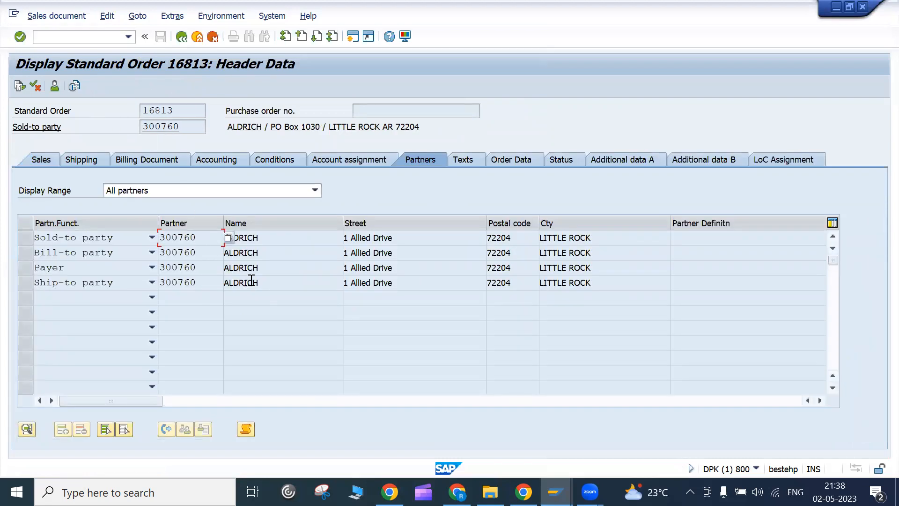
click(168, 132)
double_click(167, 132)
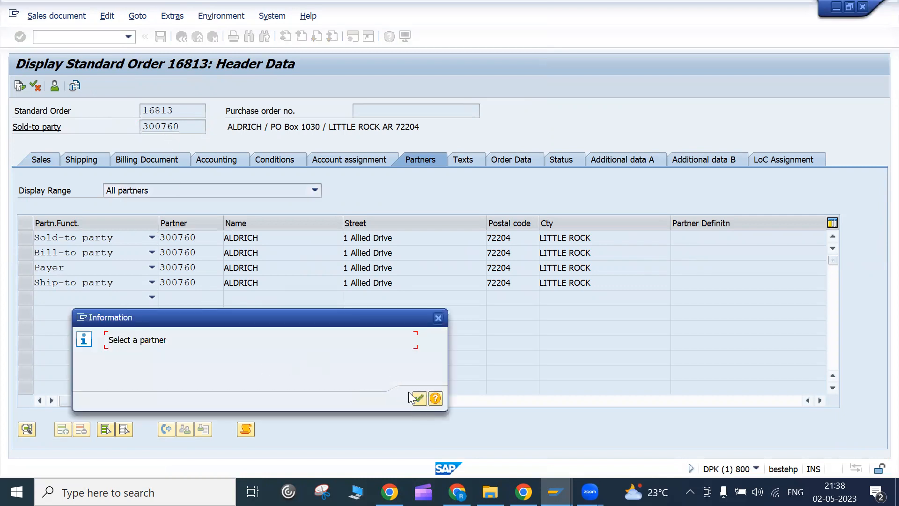
key(Return)
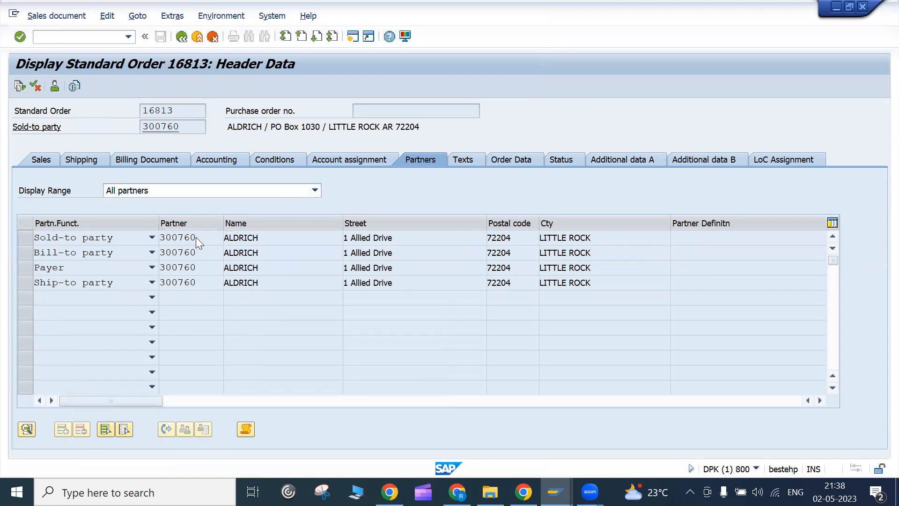
double_click(196, 237)
click(597, 83)
- Display customer 300760 in XD03 for sales area 1000 / 30 / 00
text(xd03)
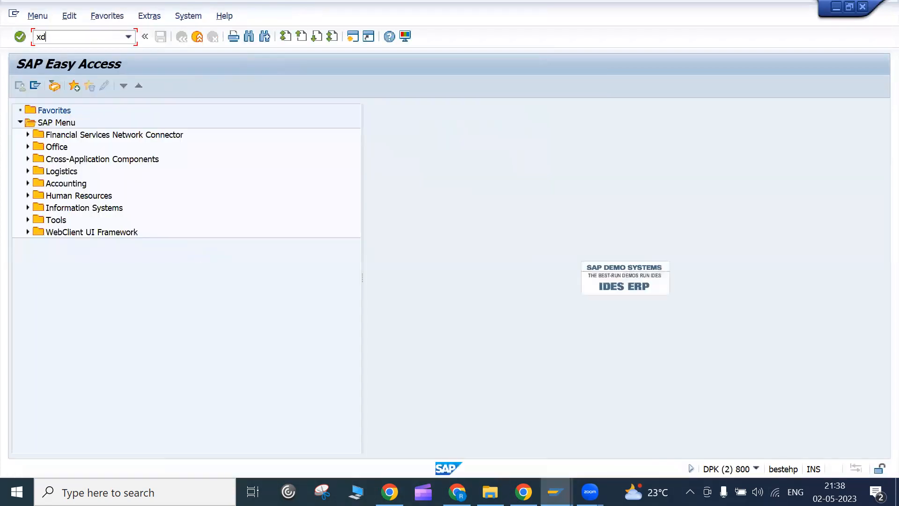
key(Return)
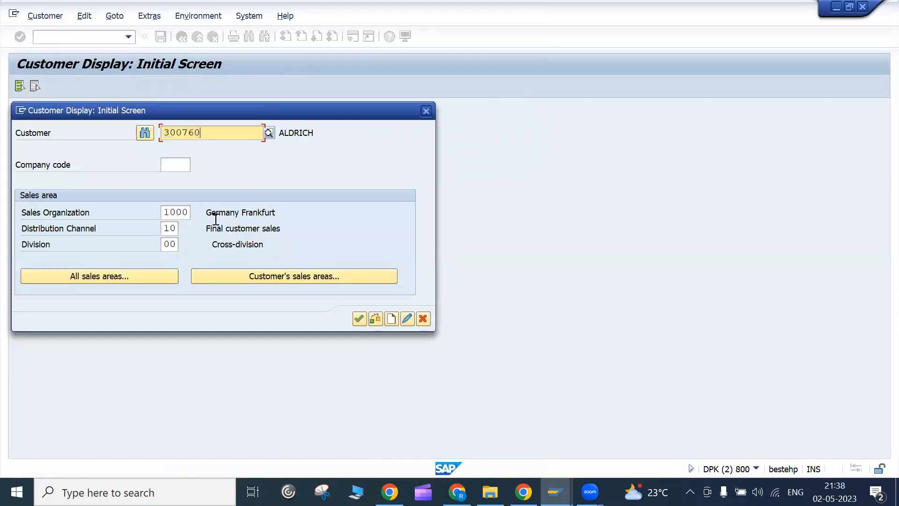
click(277, 275)
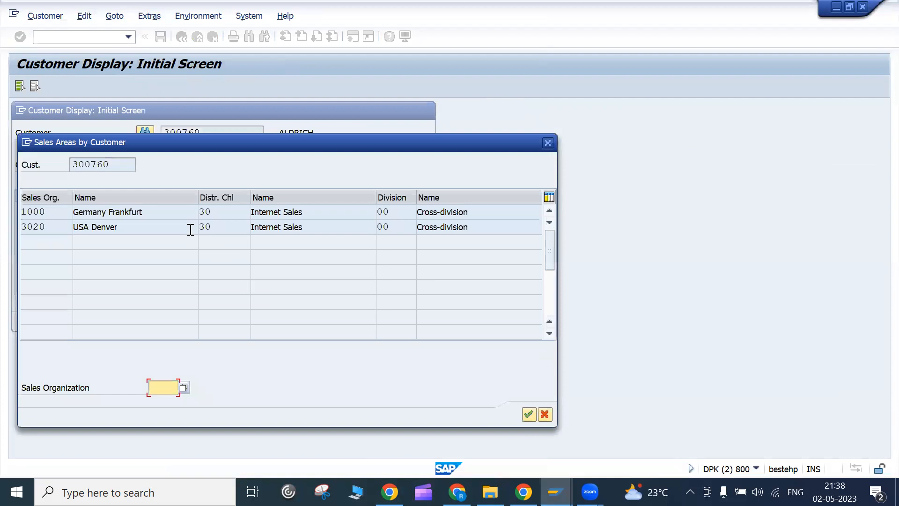
double_click(165, 211)
key(Return)
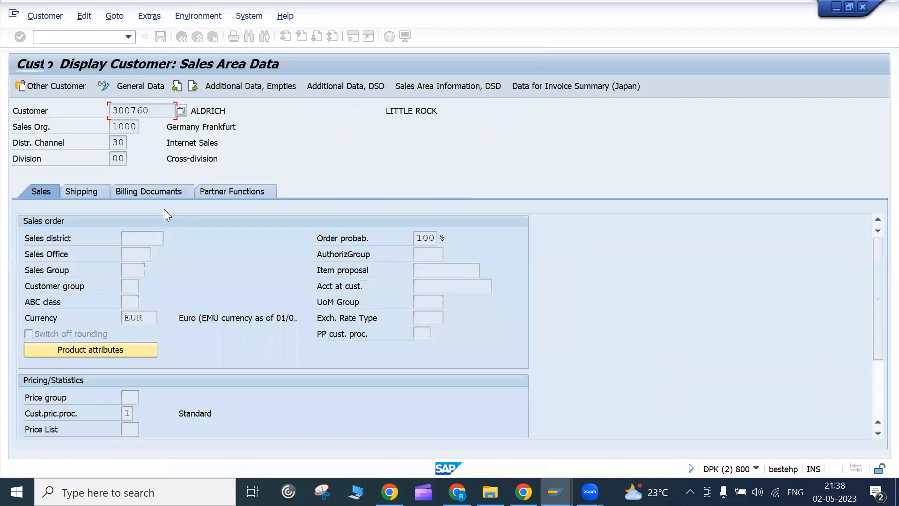
- Check that sold-to, bill-to, payer and ship-to are all customer 300760, then go back
click(232, 191)
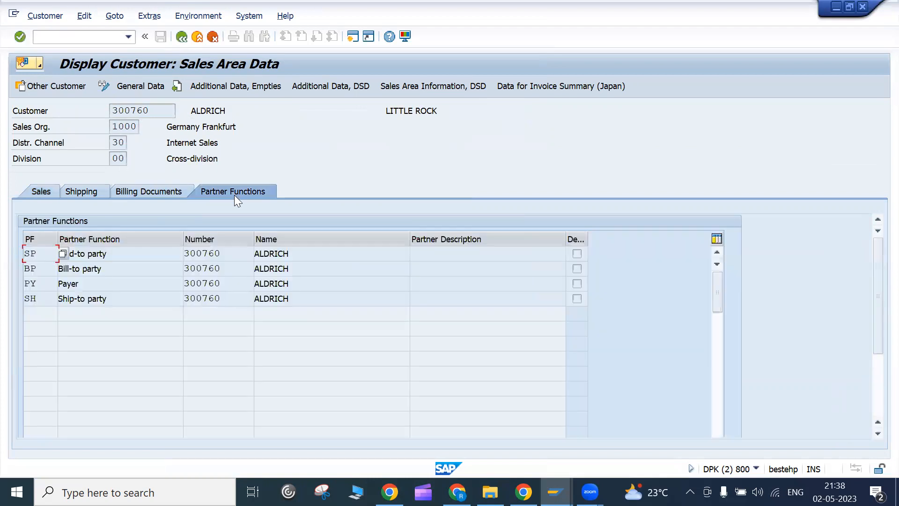
click(240, 292)
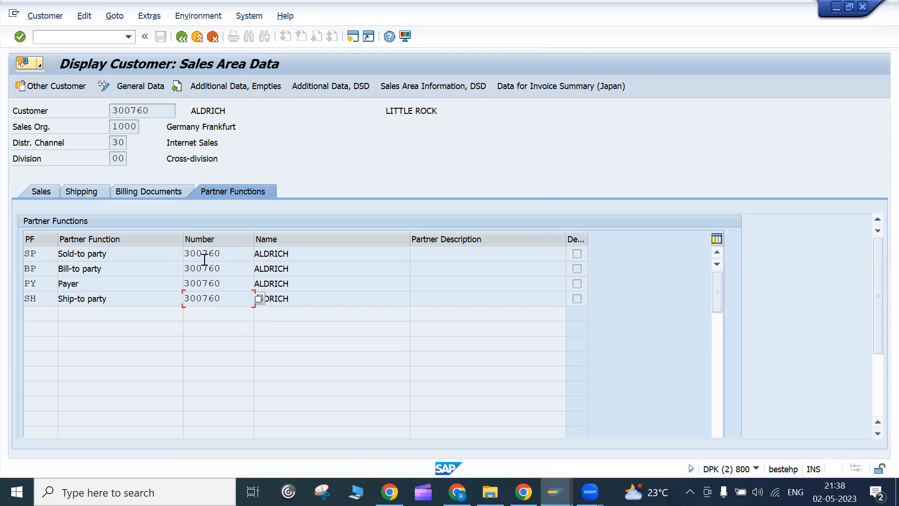
click(319, 255)
click(184, 39)
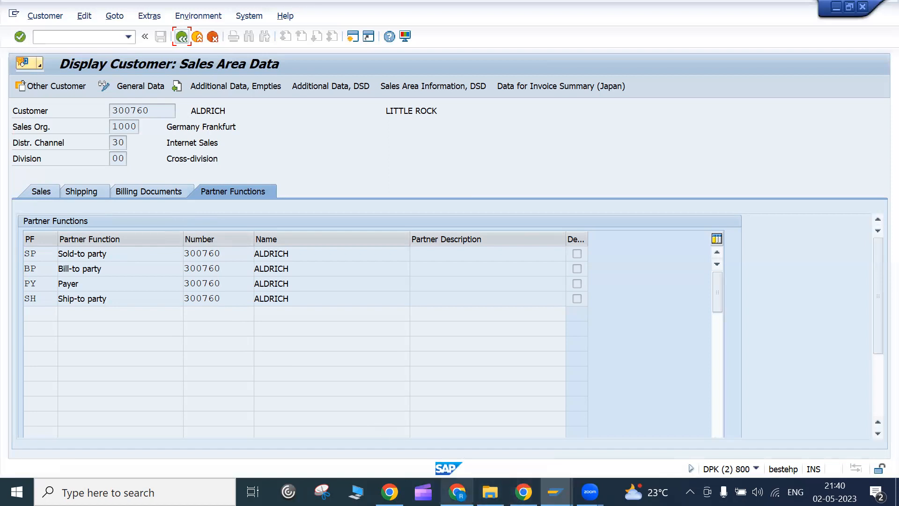
- Bring the video meeting window to the front from the taskbar
mouse_move(457, 492)
click(437, 444)
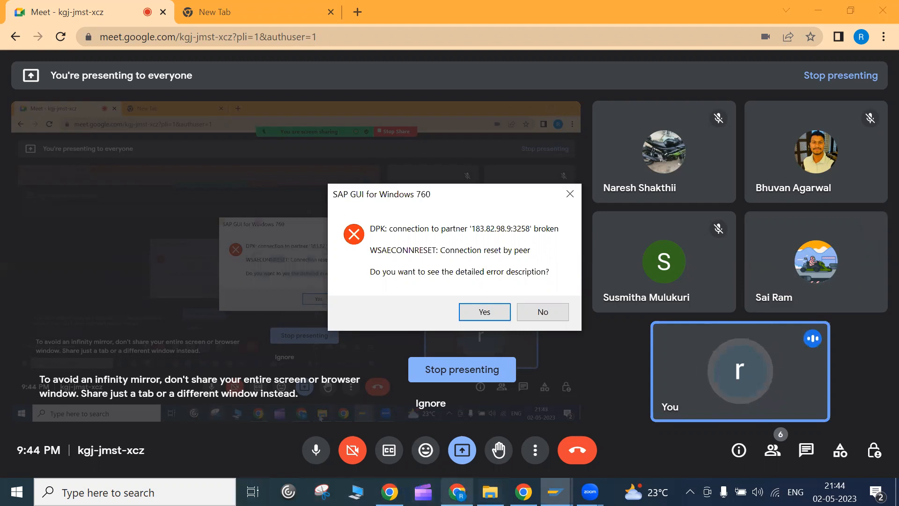
- Restore the Google Meet browser window via the Chrome taskbar icon
click(458, 492)
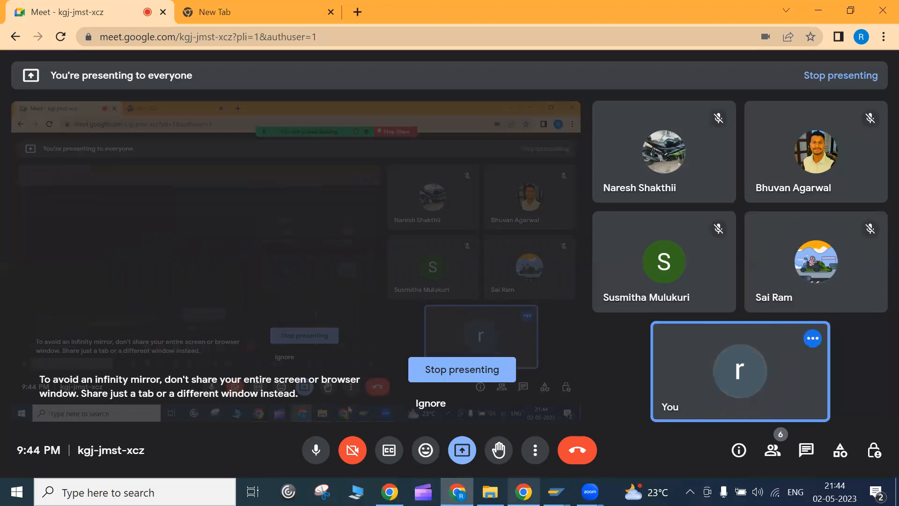
mouse_move(524, 492)
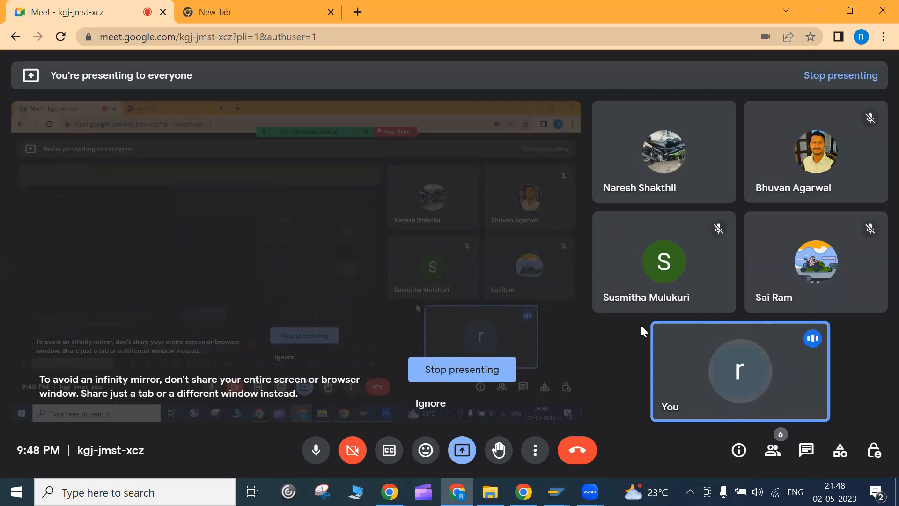
- Stop presenting the screen to the Google Meet call
mouse_move(721, 388)
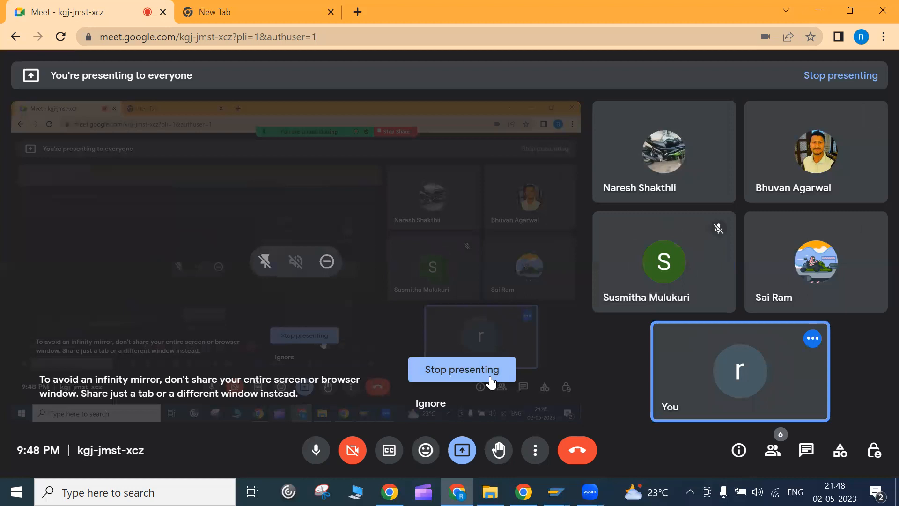
click(457, 375)
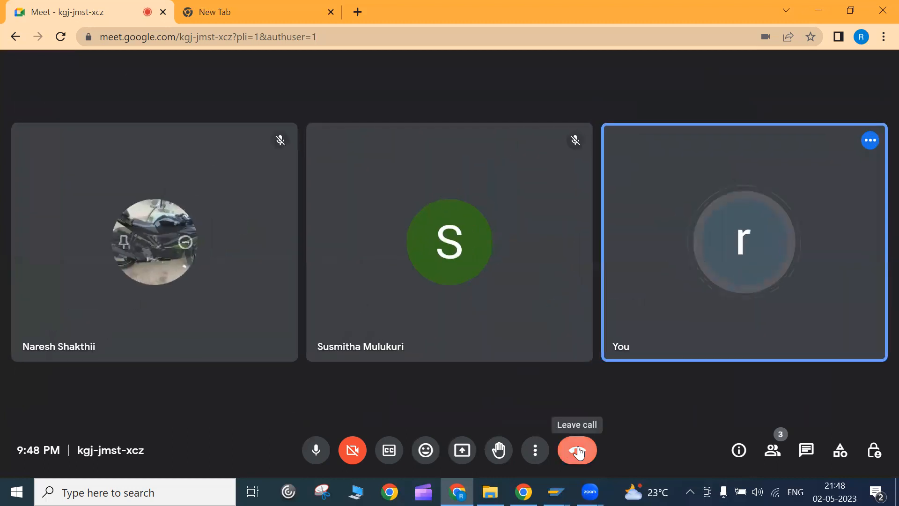